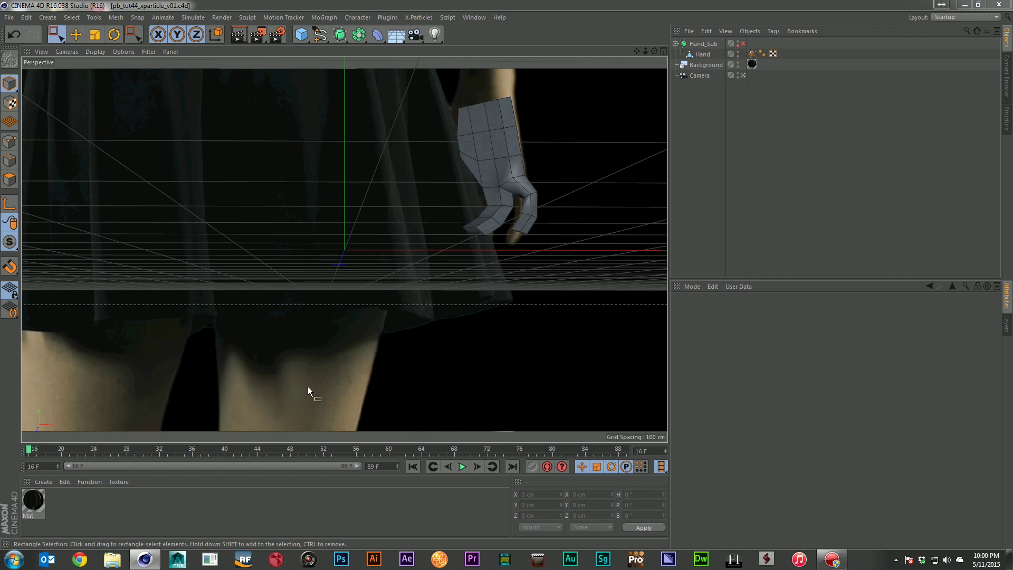
Scrub through the hand footage and select the Hand object
{"action": "left_click_drag", "start_coordinate": [77, 451], "coordinate": [496, 450]}
{"action": "left_click_drag", "start_coordinate": [584, 453], "coordinate": [119, 472]}
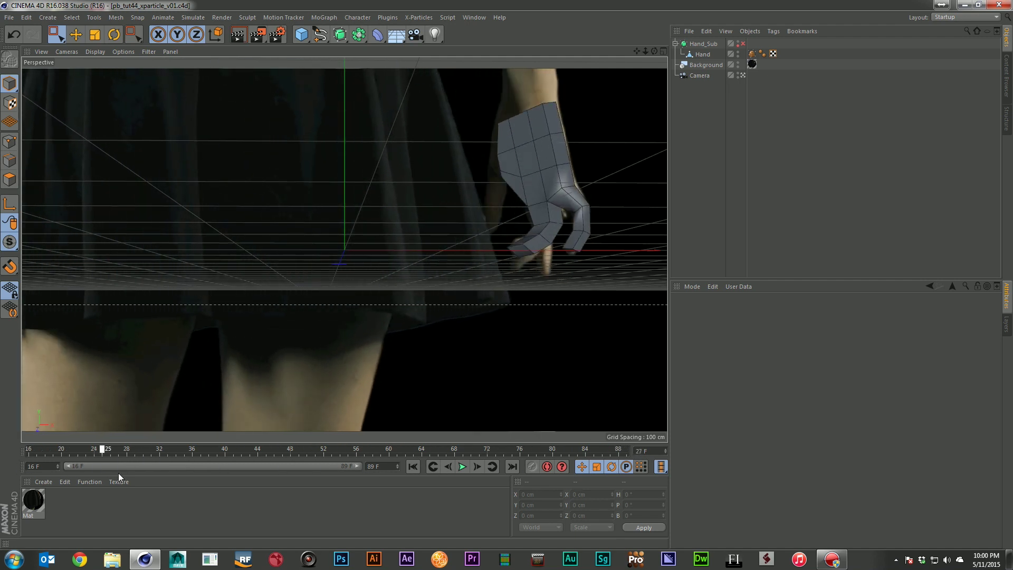
{"action": "left_click", "coordinate": [554, 145]}
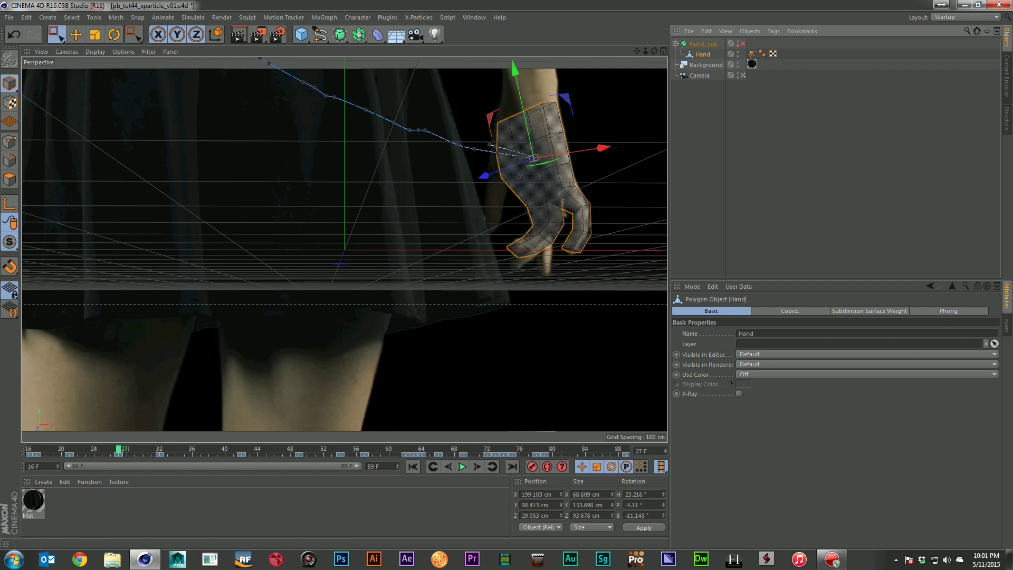
{"action": "key", "text": "shift+F8"}
{"action": "left_click_drag", "start_coordinate": [672, 109], "coordinate": [549, 62]}
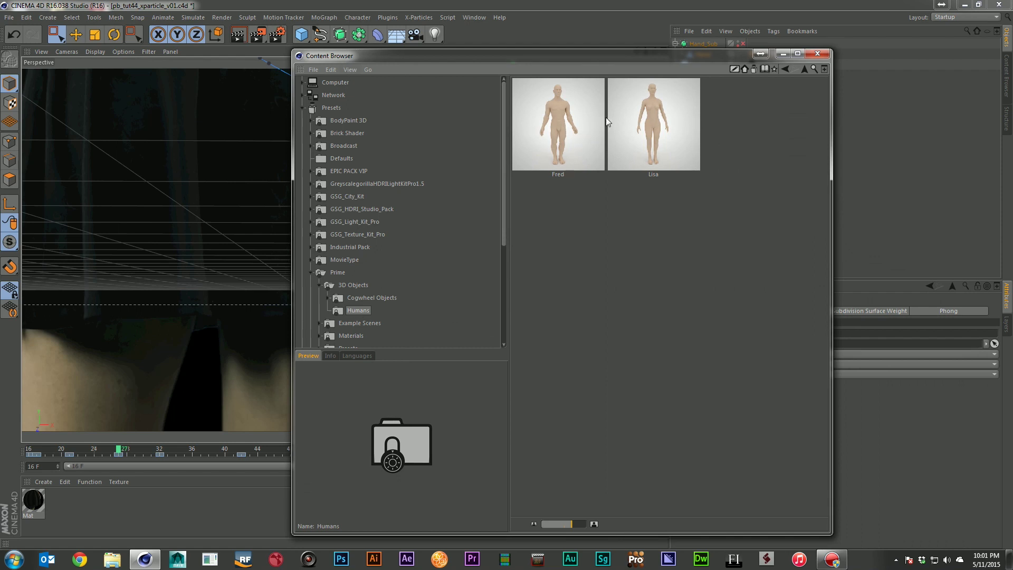
{"action": "key", "text": "shift+F8"}
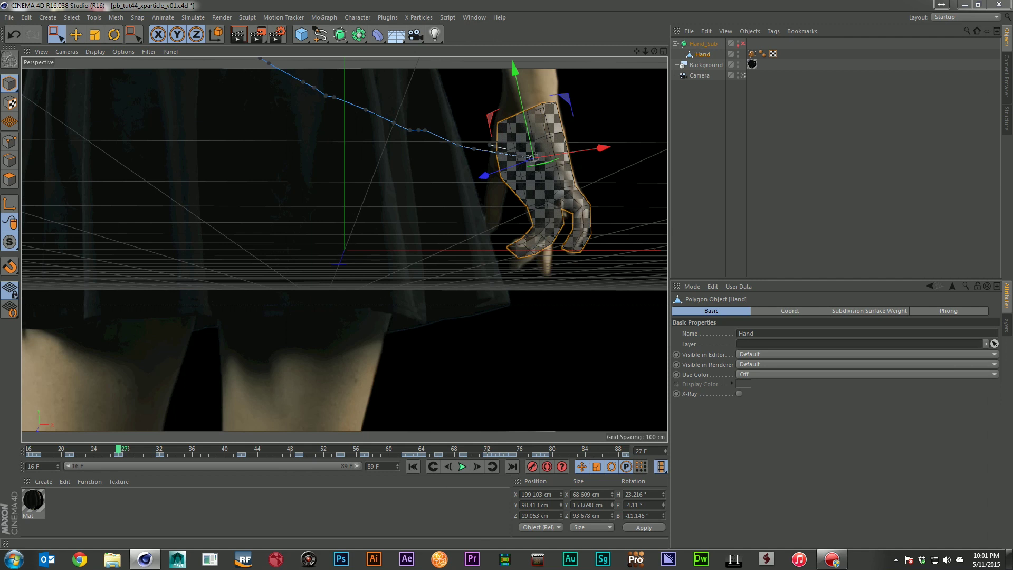
{"action": "key", "text": "shift+F8"}
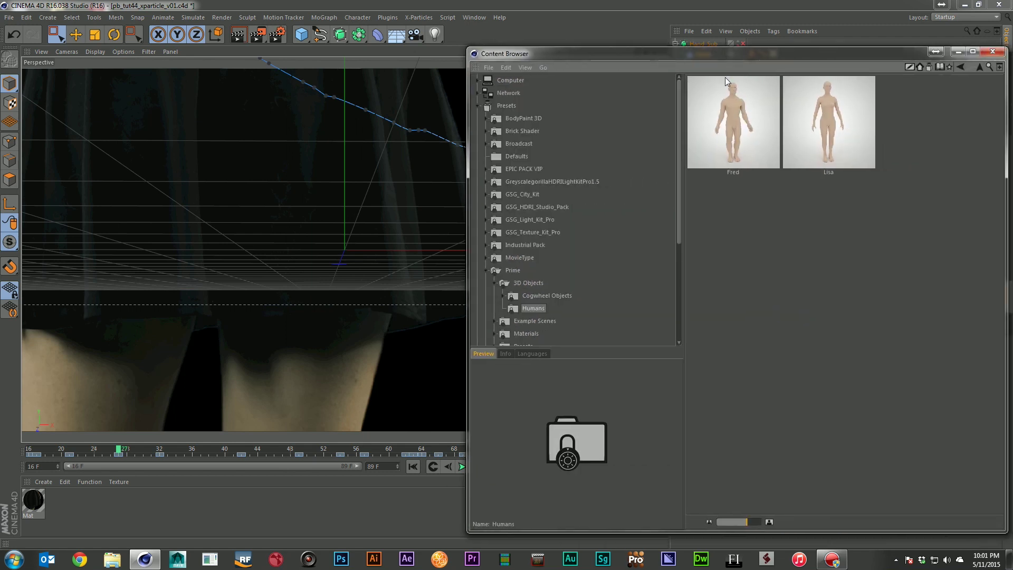
{"action": "left_click_drag", "start_coordinate": [667, 56], "coordinate": [733, 61]}
{"action": "key", "text": "shift+F8"}
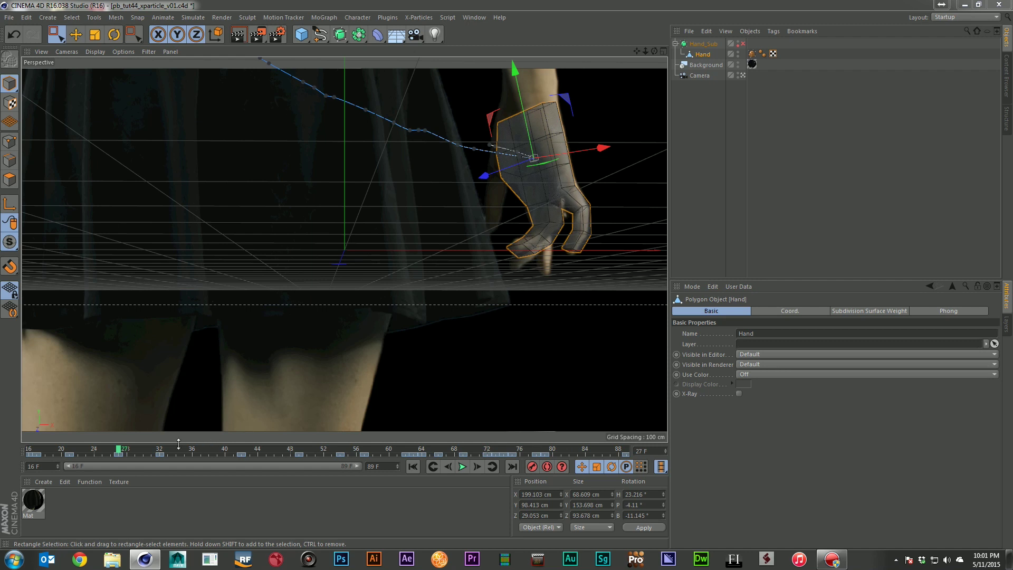
Enable Hand_Sub's subdivision smoothing, preview playback, and return to the first frame
{"action": "left_click", "coordinate": [82, 457]}
{"action": "mouse_move", "coordinate": [82, 457]}
{"action": "left_mouse_down"}
{"action": "mouse_move", "coordinate": [42, 456]}
{"action": "mouse_move", "coordinate": [594, 477]}
{"action": "mouse_move", "coordinate": [206, 477]}
{"action": "mouse_move", "coordinate": [274, 493]}
{"action": "left_mouse_up"}
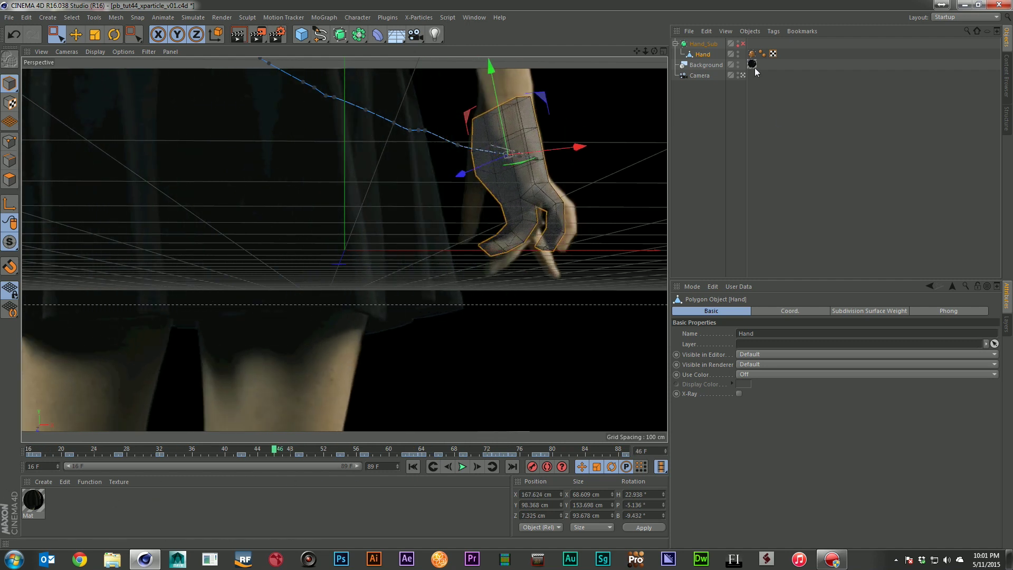
{"action": "left_click", "coordinate": [743, 43]}
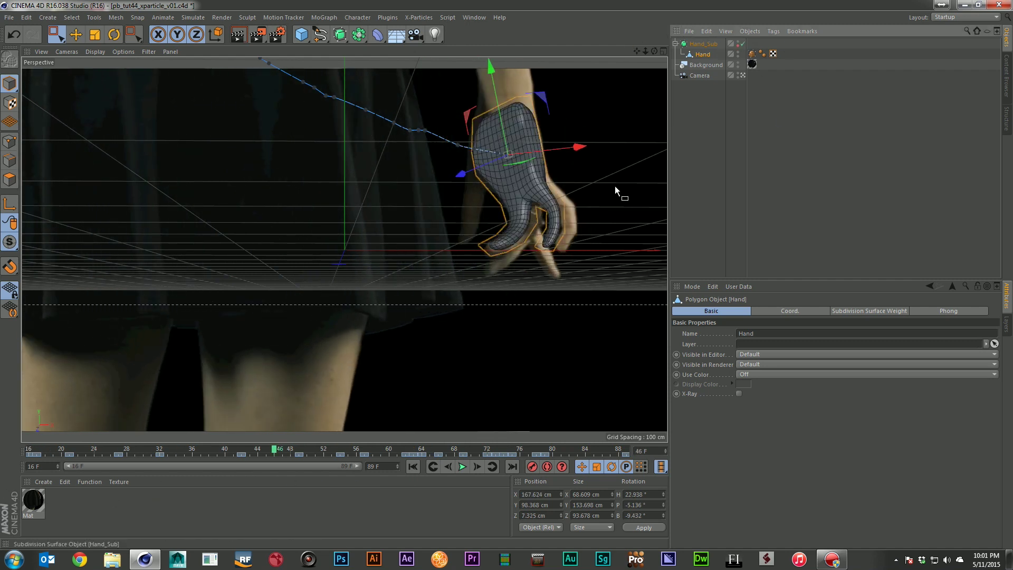
{"action": "key", "text": "F8"}
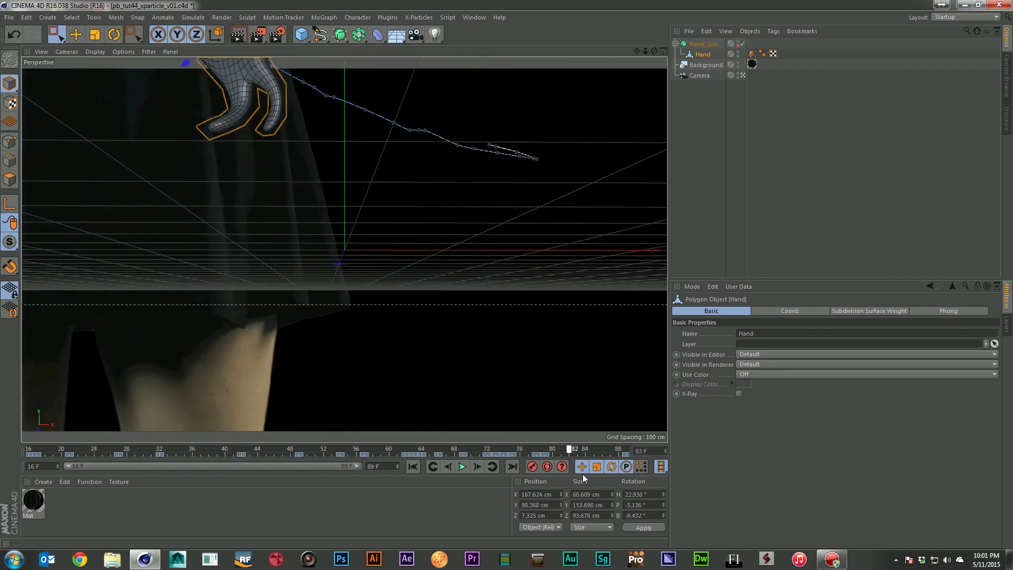
{"action": "key", "text": "F8"}
{"action": "key", "text": "shift+f"}
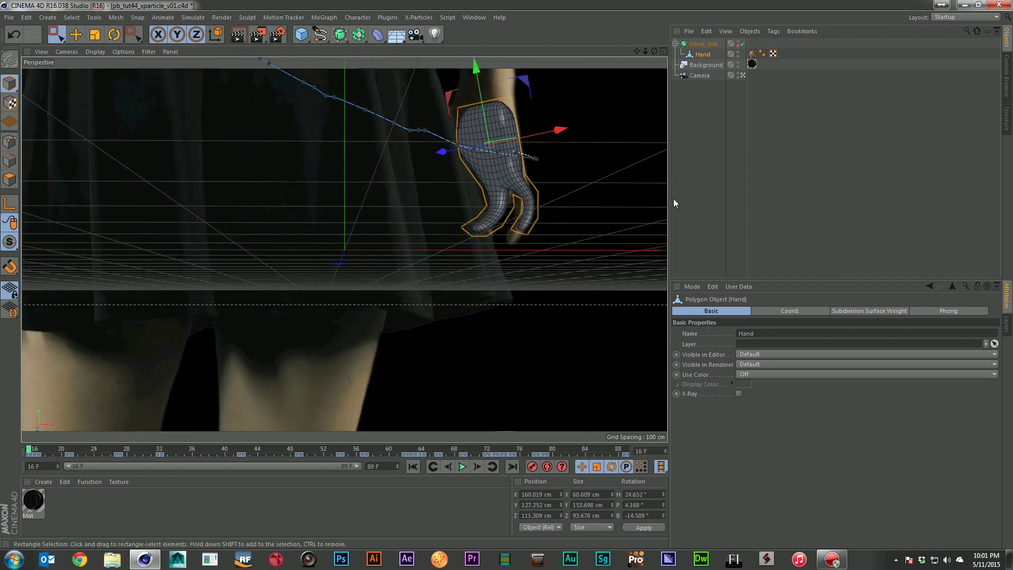
{"action": "left_click", "coordinate": [704, 155]}
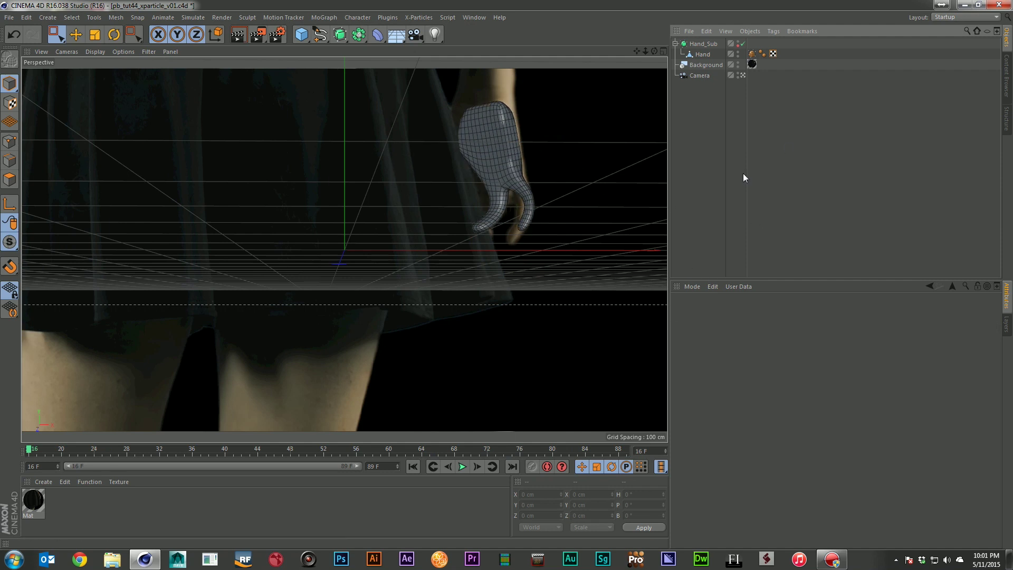
{"action": "left_click", "coordinate": [415, 18]}
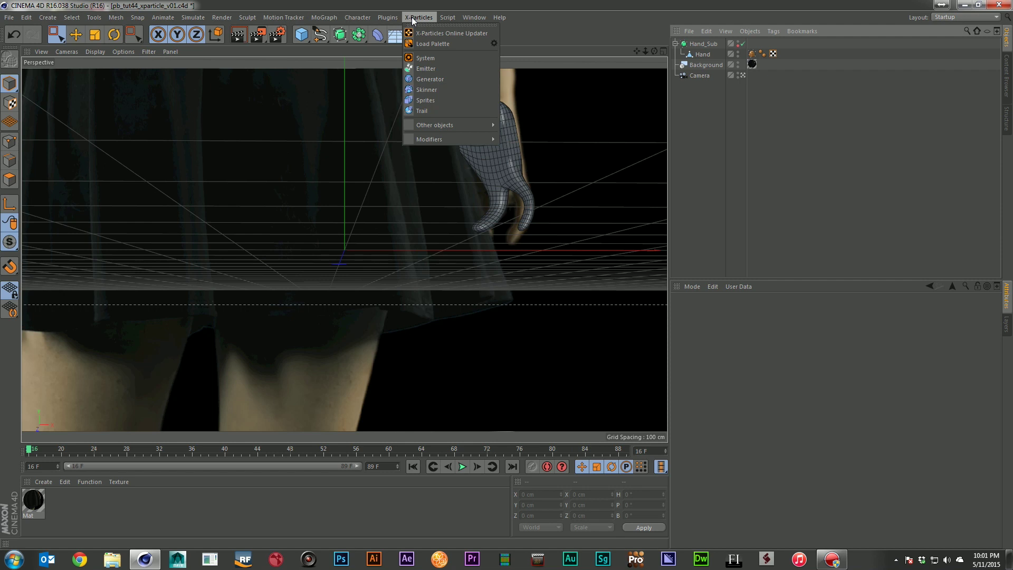
Add an X-Particles System with an Emitter and scrub ahead to see green particles spray
{"action": "left_click", "coordinate": [437, 60]}
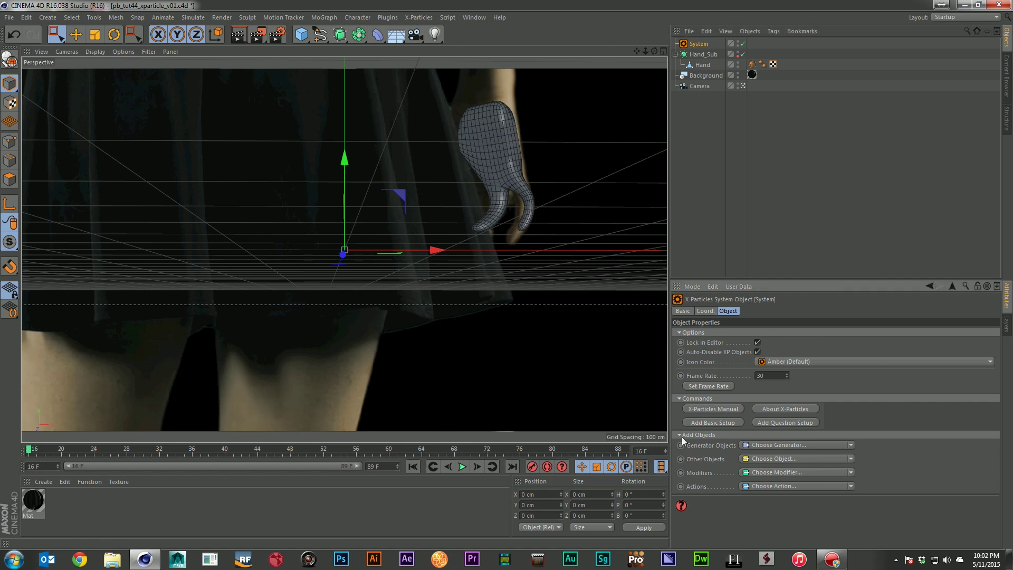
{"action": "left_click", "coordinate": [851, 446]}
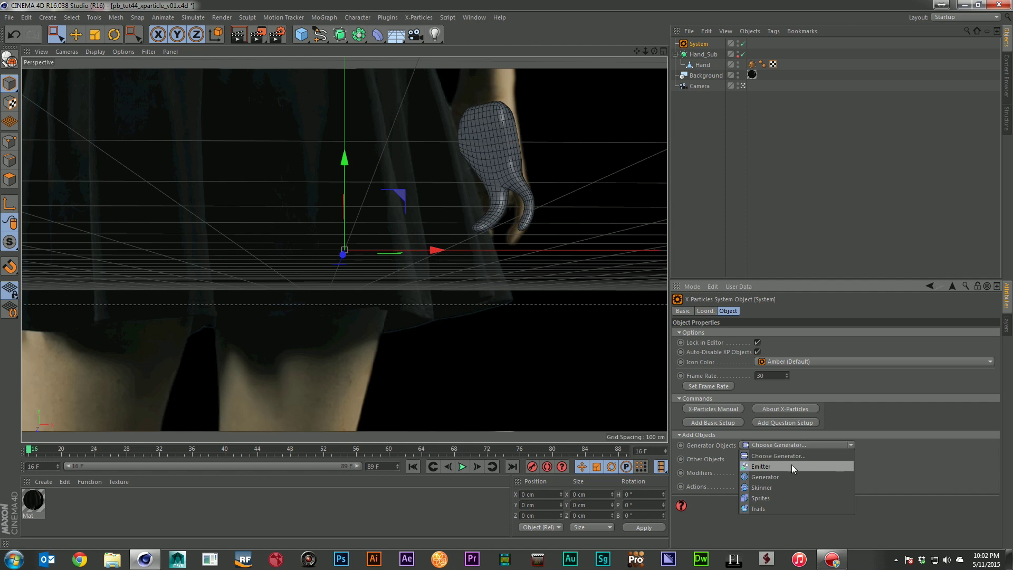
{"action": "left_click", "coordinate": [773, 465]}
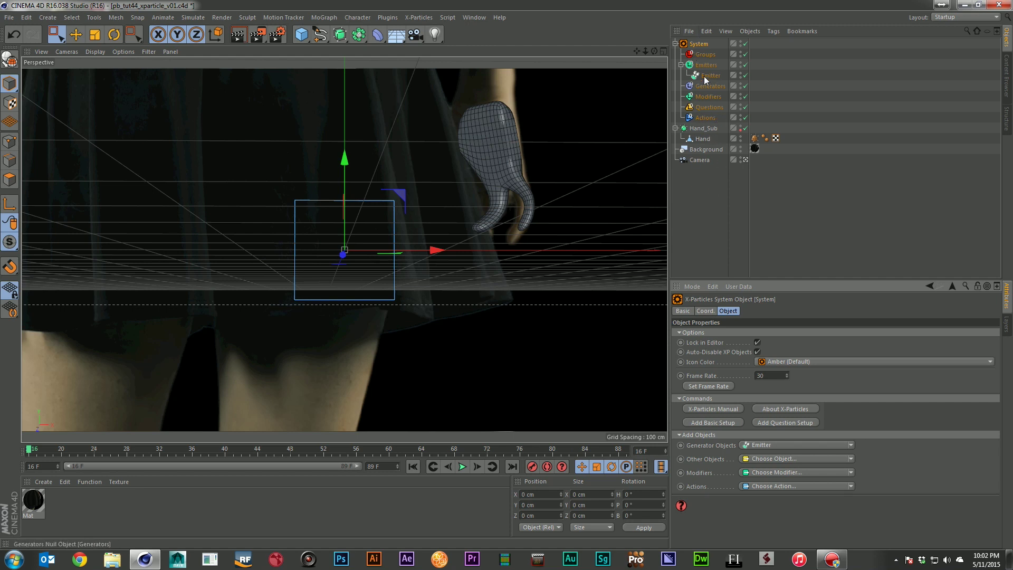
{"action": "left_click_drag", "start_coordinate": [49, 449], "coordinate": [645, 168]}
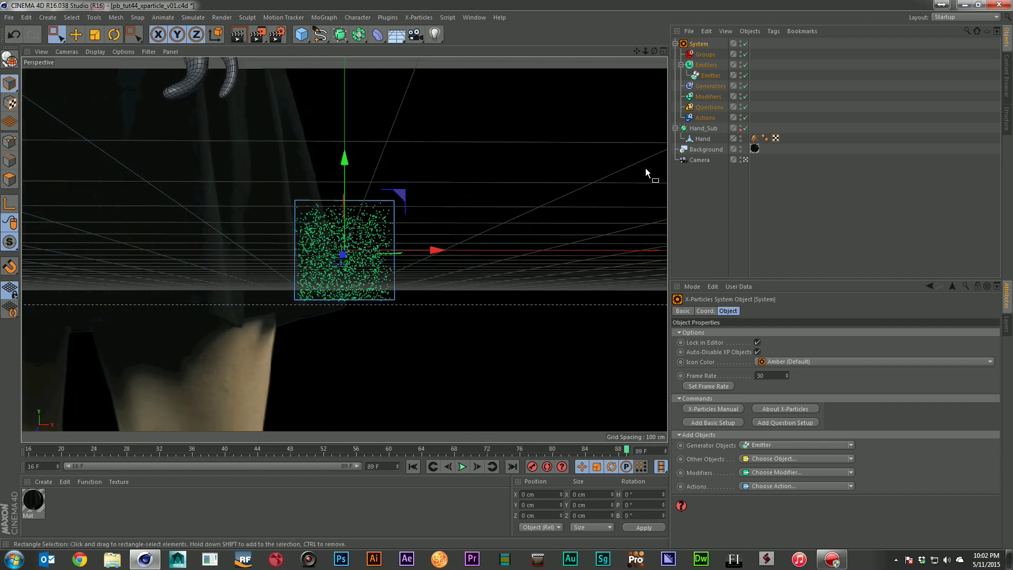
{"action": "left_click", "coordinate": [664, 52]}
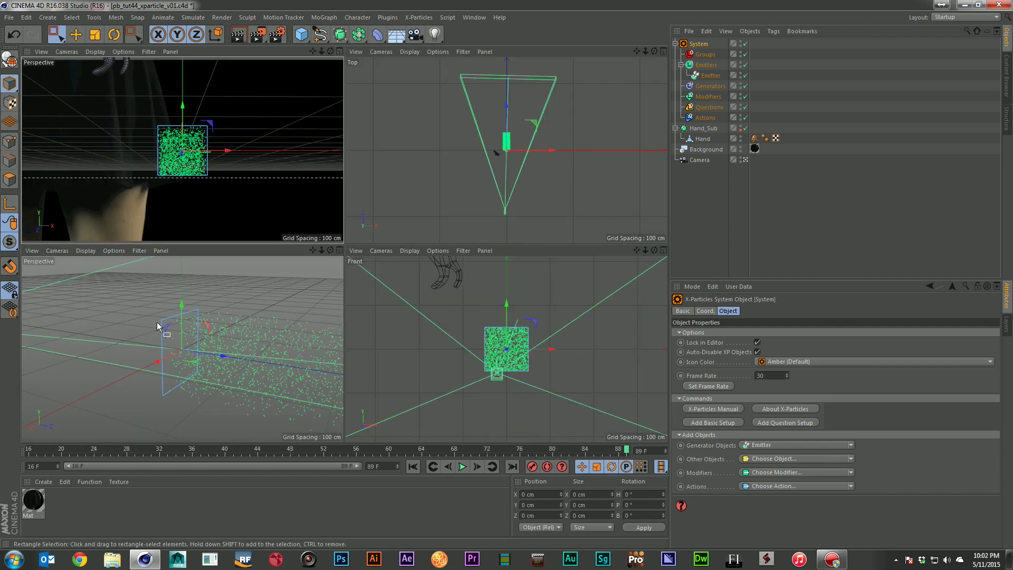
{"action": "left_click", "coordinate": [339, 53]}
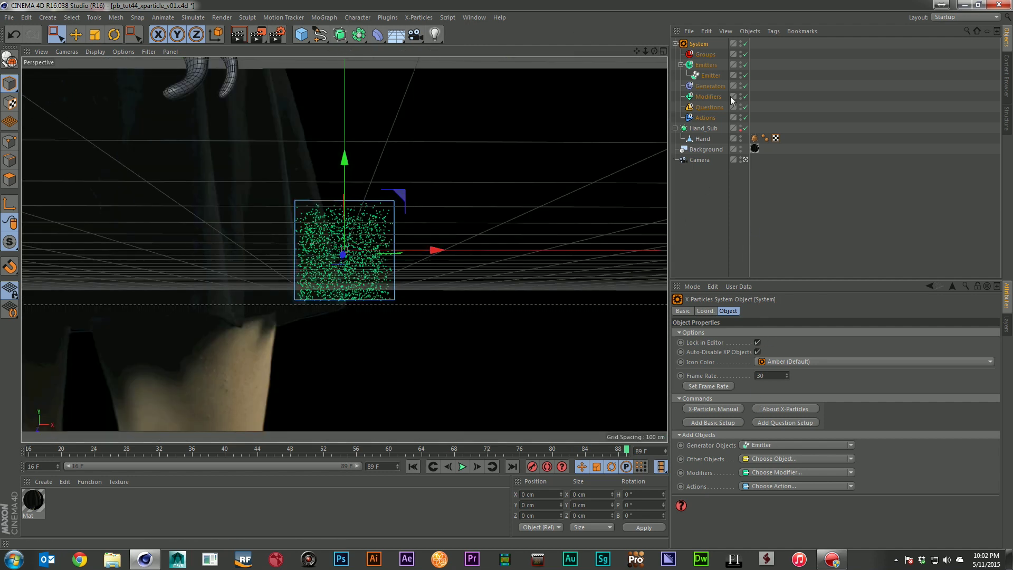
Select the Emitter and, after trying circle and sphere, set its shape to Object
{"action": "left_click", "coordinate": [709, 74]}
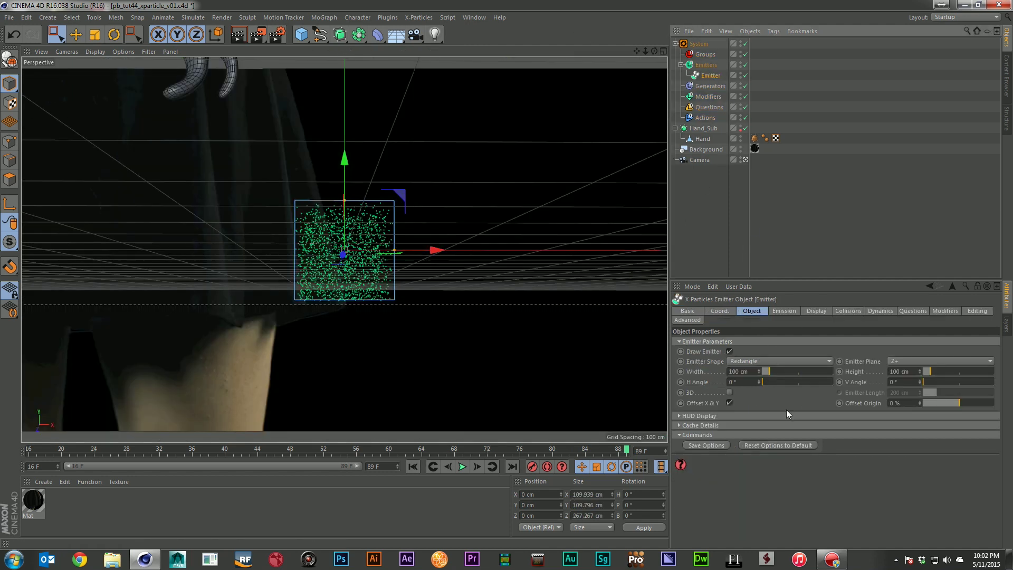
{"action": "left_click", "coordinate": [779, 362]}
{"action": "left_click", "coordinate": [766, 393]}
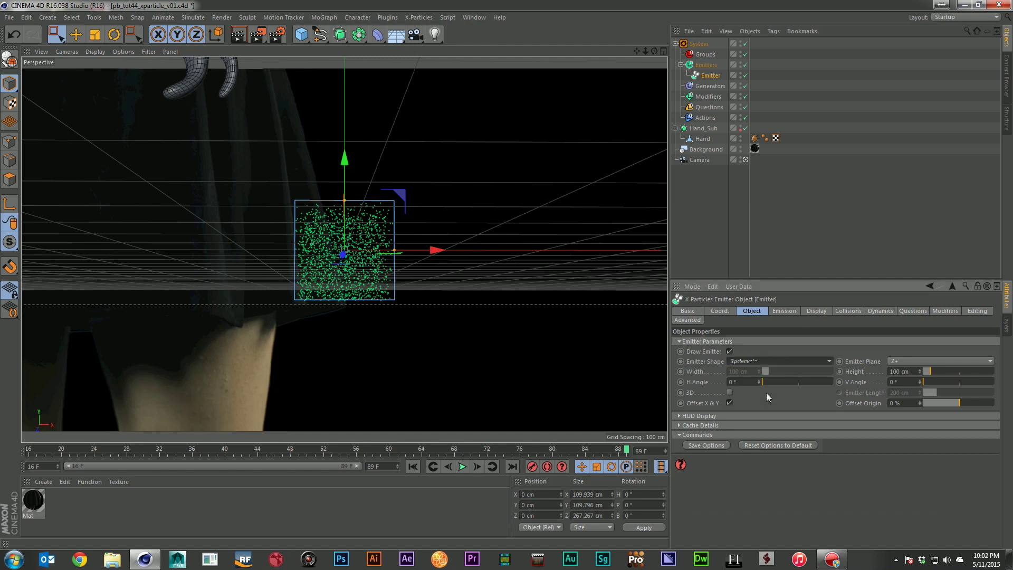
{"action": "left_click", "coordinate": [757, 361]}
{"action": "left_click", "coordinate": [752, 381]}
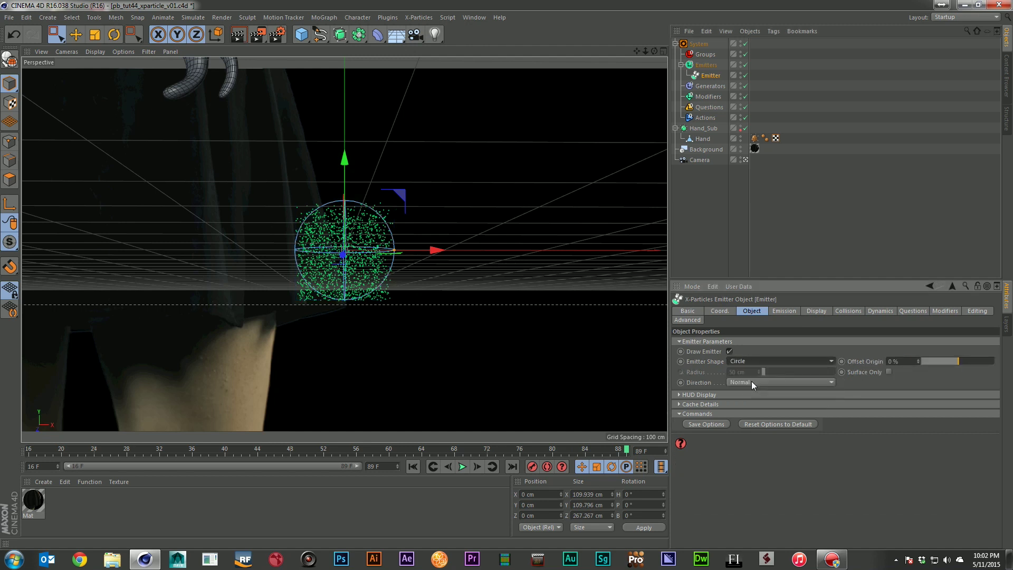
{"action": "left_click", "coordinate": [755, 361]}
{"action": "left_click", "coordinate": [755, 356]}
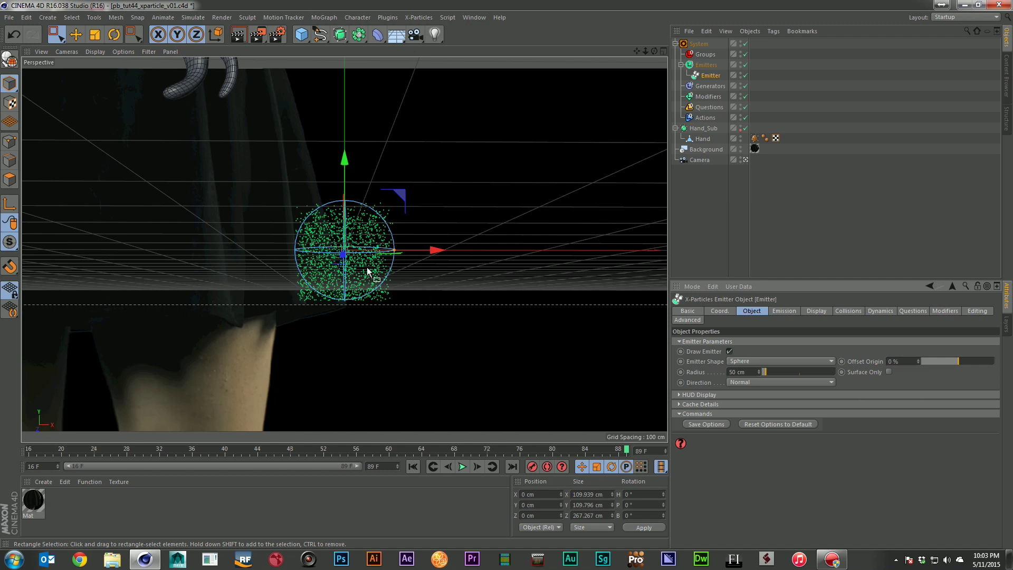
{"action": "left_click", "coordinate": [760, 361]}
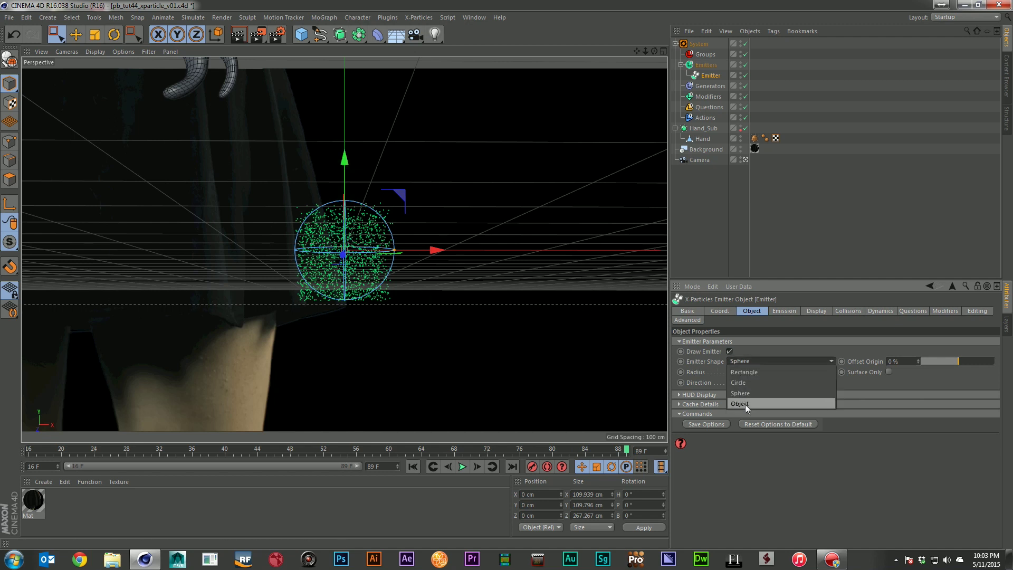
{"action": "left_click", "coordinate": [761, 403]}
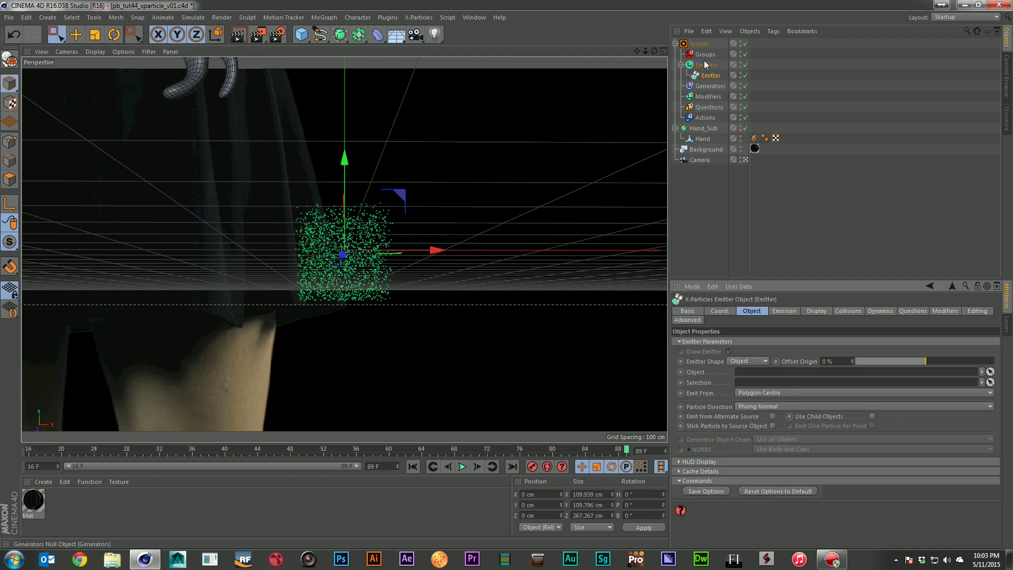
Use Hand_Sub as the emission source and play from the start to watch particles leave the hand
{"action": "left_click_drag", "start_coordinate": [702, 129], "coordinate": [743, 376]}
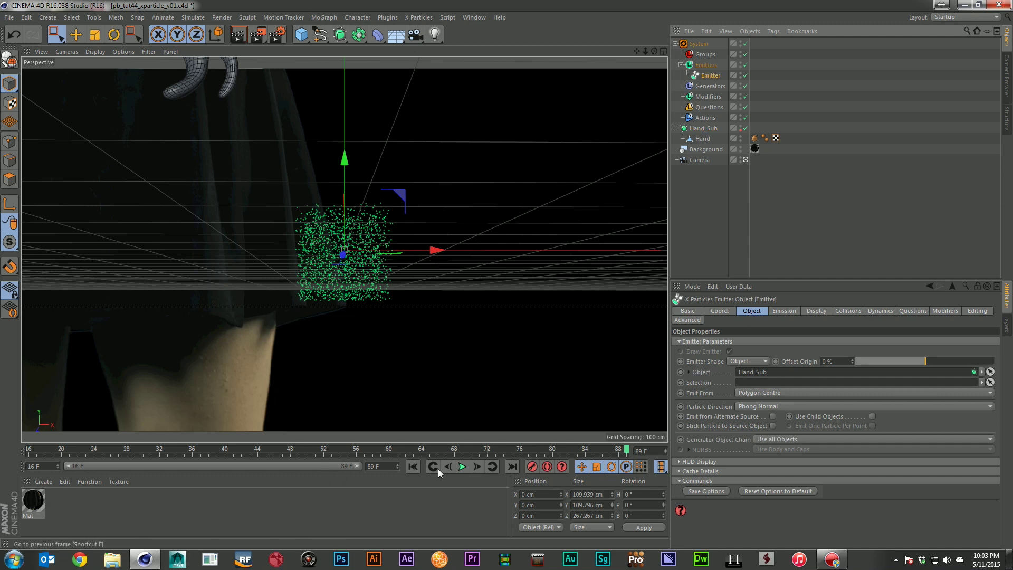
{"action": "left_click", "coordinate": [398, 468]}
{"action": "left_click", "coordinate": [411, 466]}
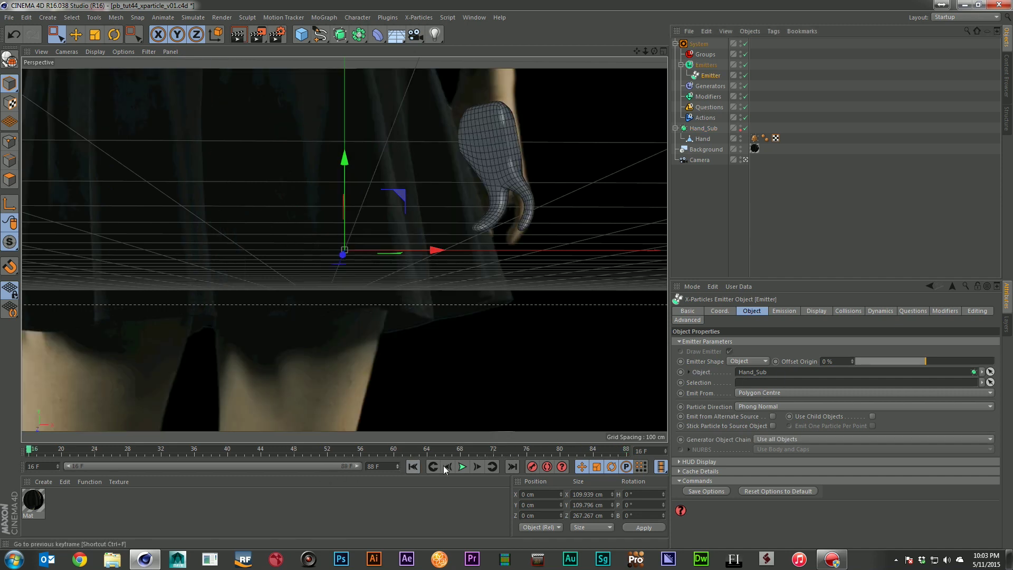
{"action": "left_click", "coordinate": [463, 466]}
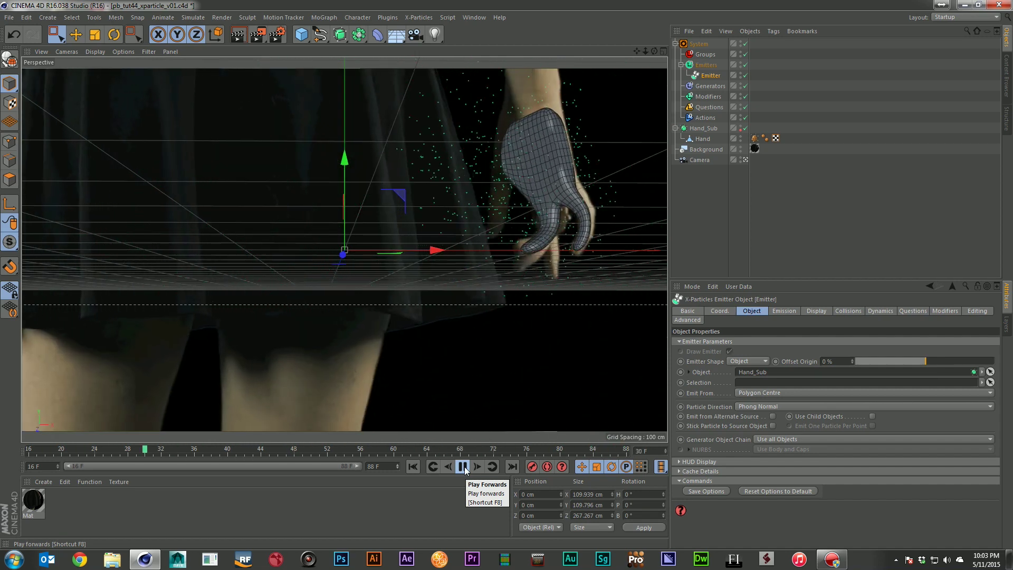
{"action": "left_click", "coordinate": [463, 466]}
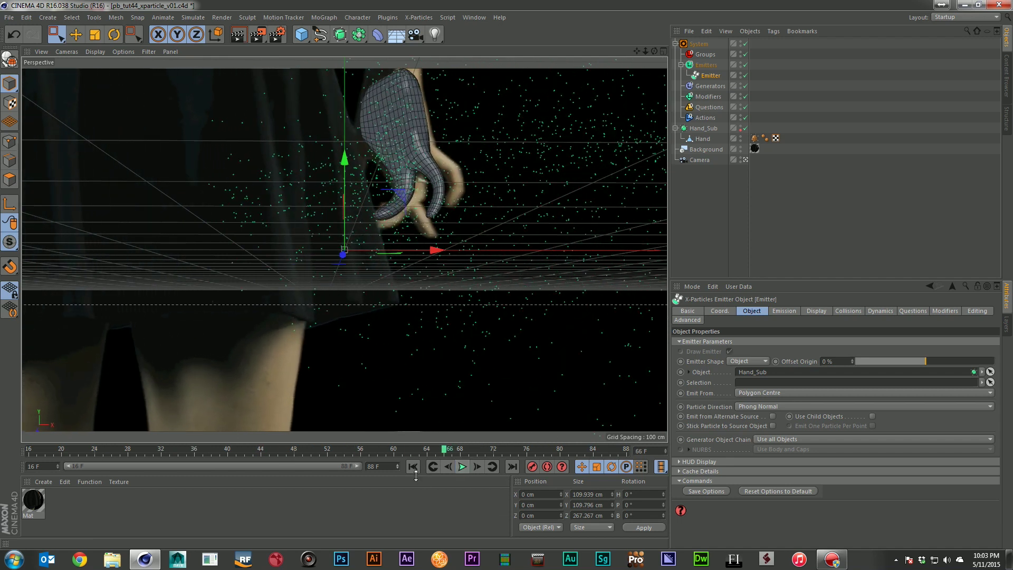
{"action": "left_click", "coordinate": [413, 466]}
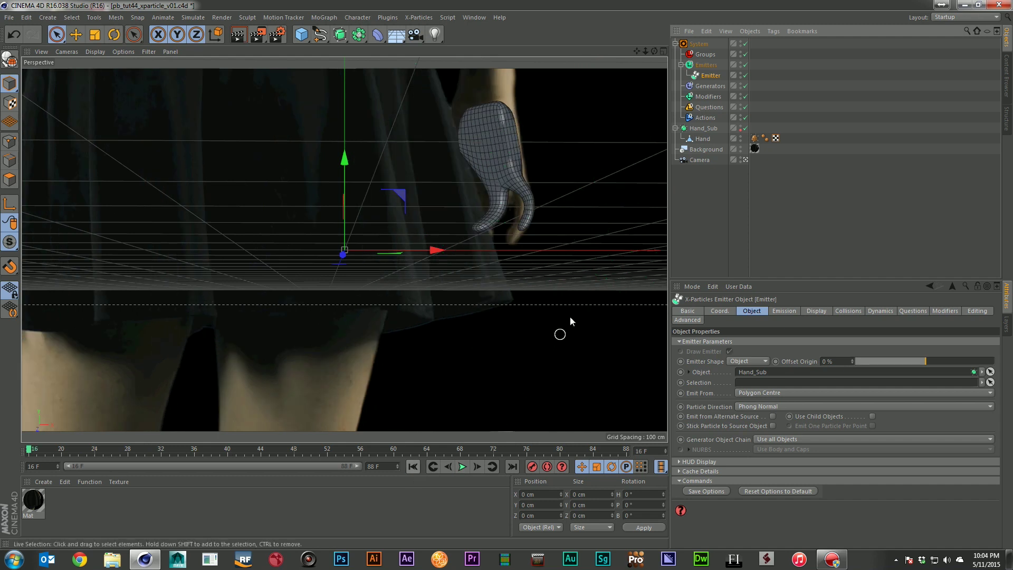
{"action": "key", "text": "9"}
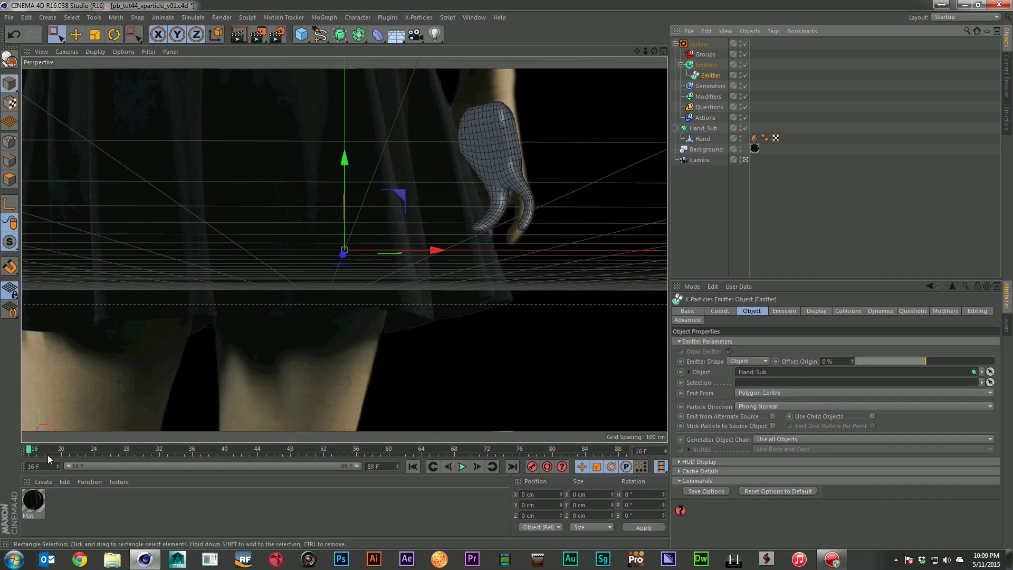
{"action": "left_click", "coordinate": [42, 482]}
Create Mat.1 with a Checkerboard colour texture and apply it to Hand_Sub
{"action": "left_click", "coordinate": [74, 394]}
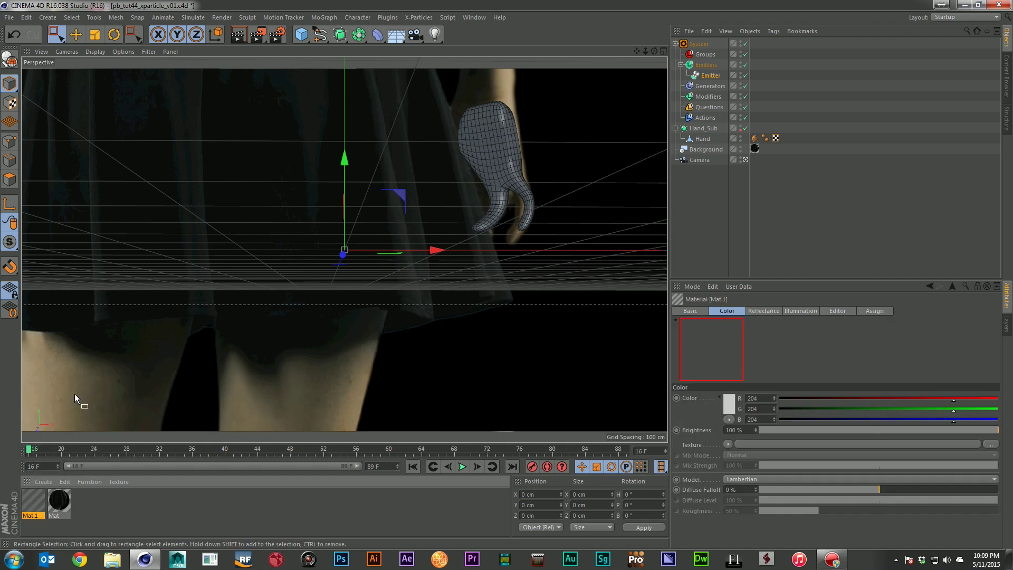
{"action": "double_click", "coordinate": [30, 498]}
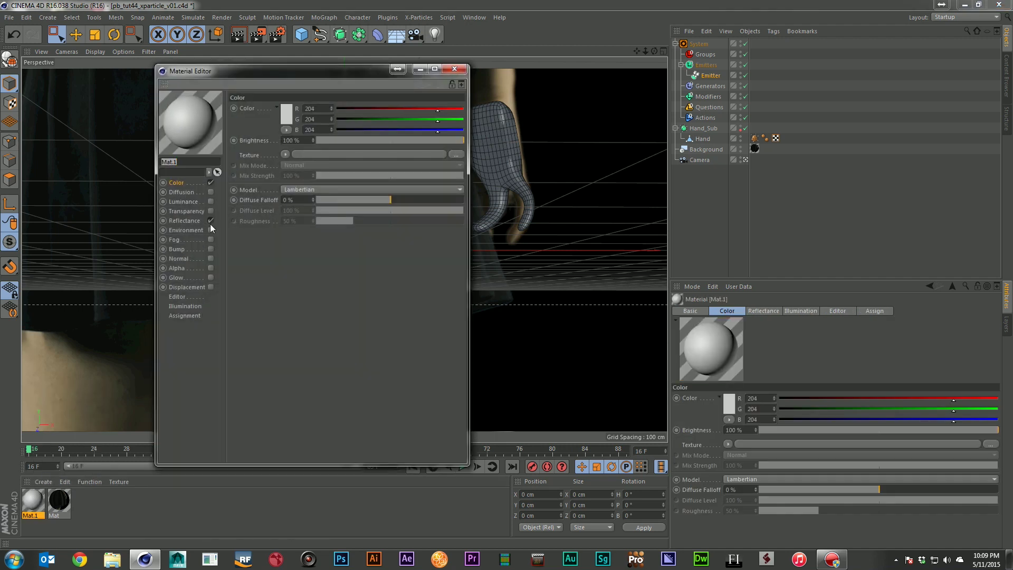
{"action": "left_click", "coordinate": [284, 155]}
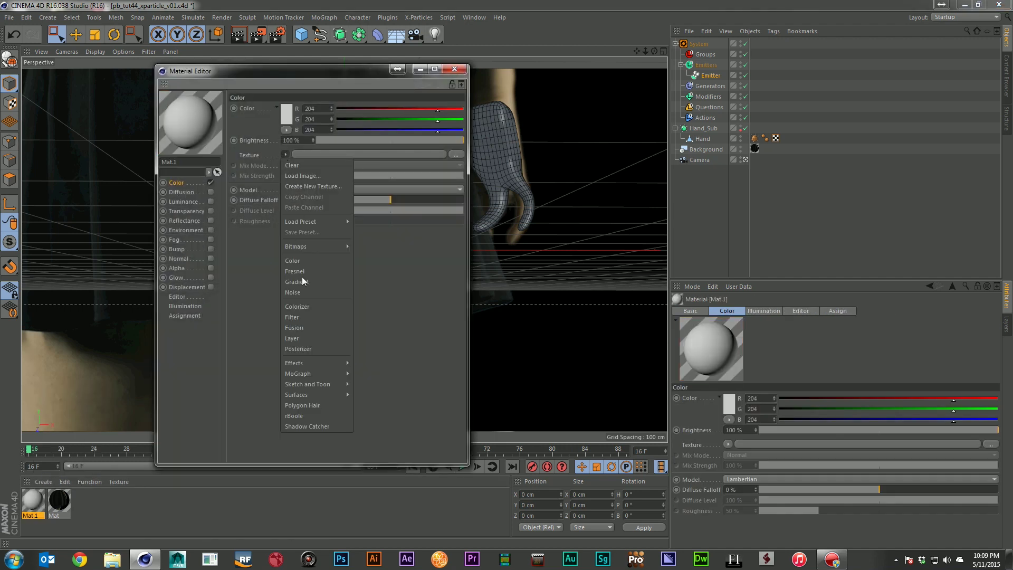
{"action": "mouse_move", "coordinate": [319, 395]}
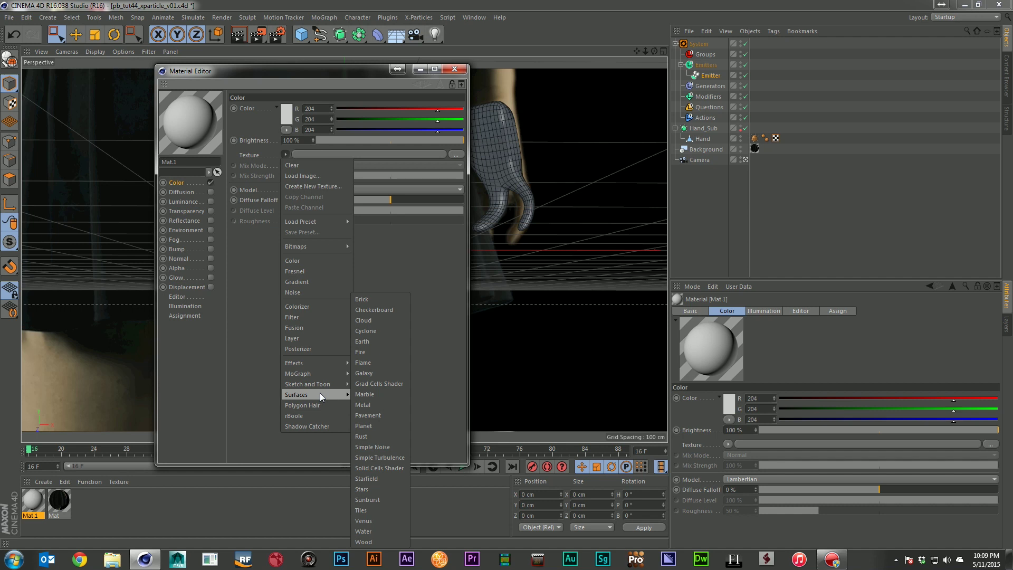
{"action": "left_click", "coordinate": [390, 311]}
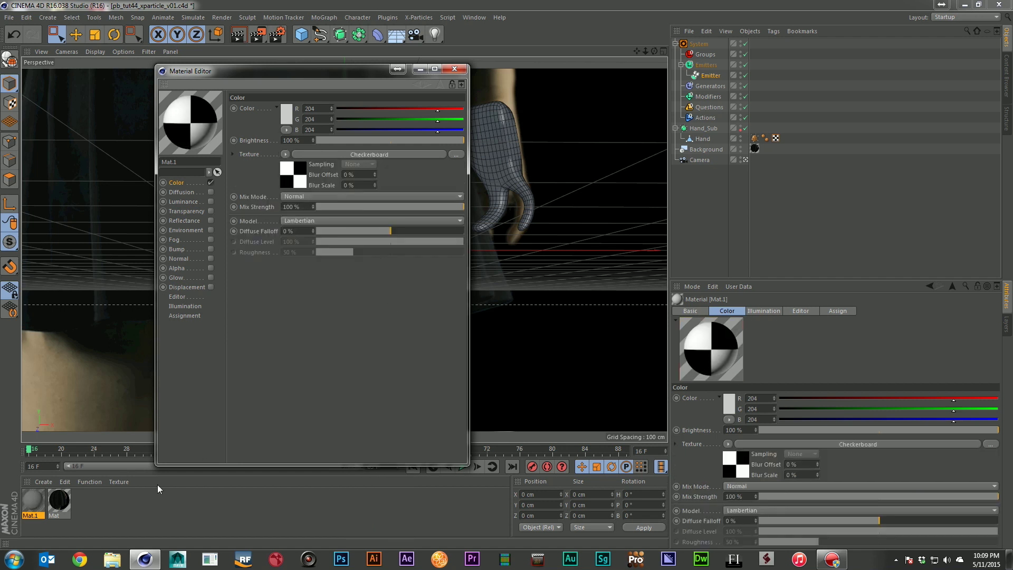
{"action": "left_click", "coordinate": [454, 69]}
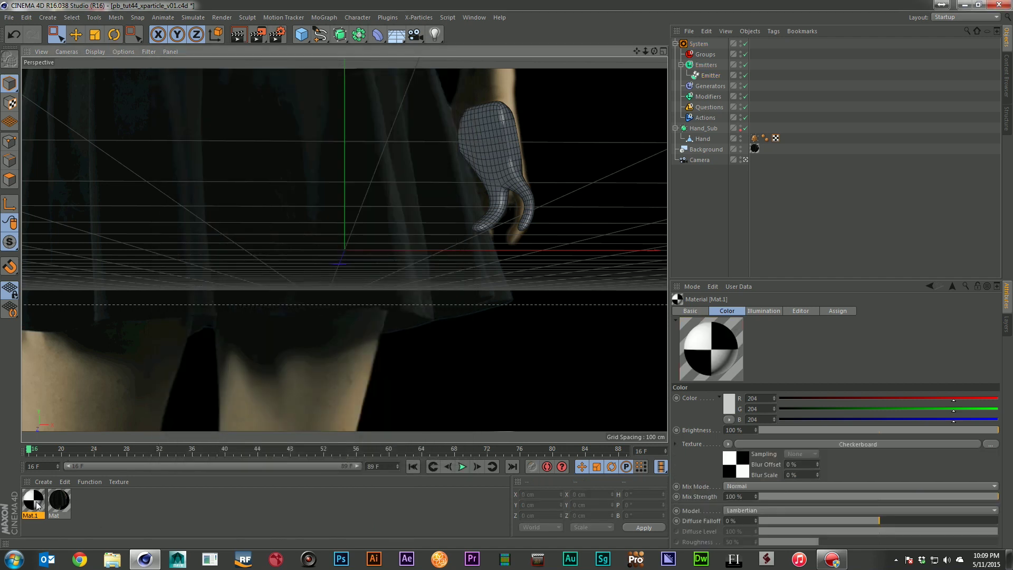
{"action": "left_click_drag", "start_coordinate": [34, 502], "coordinate": [715, 134]}
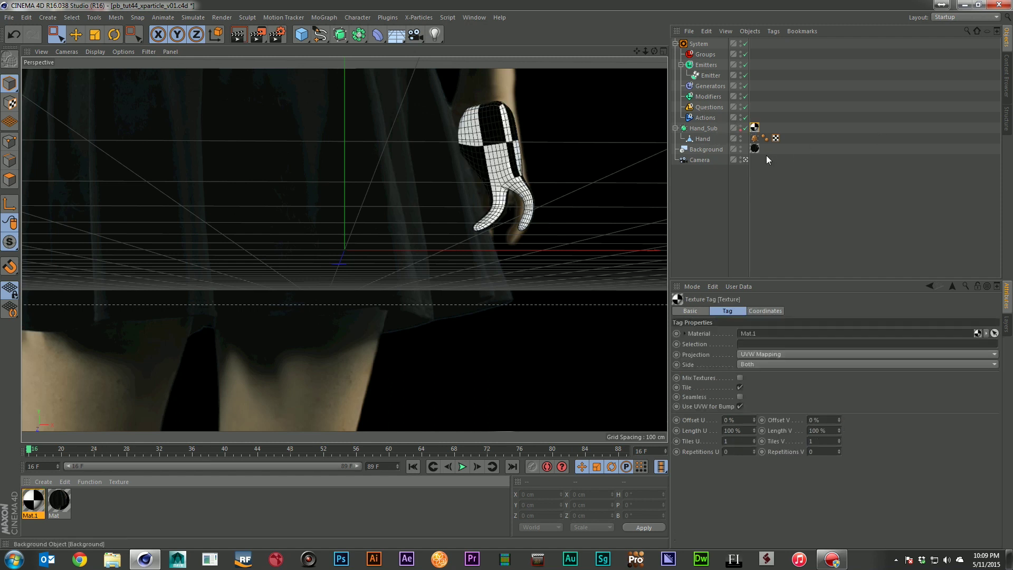
Set the Emitter to emit from Polygon Area using Hand_Sub's texture tag on the Color channel
{"action": "left_click", "coordinate": [626, 155]}
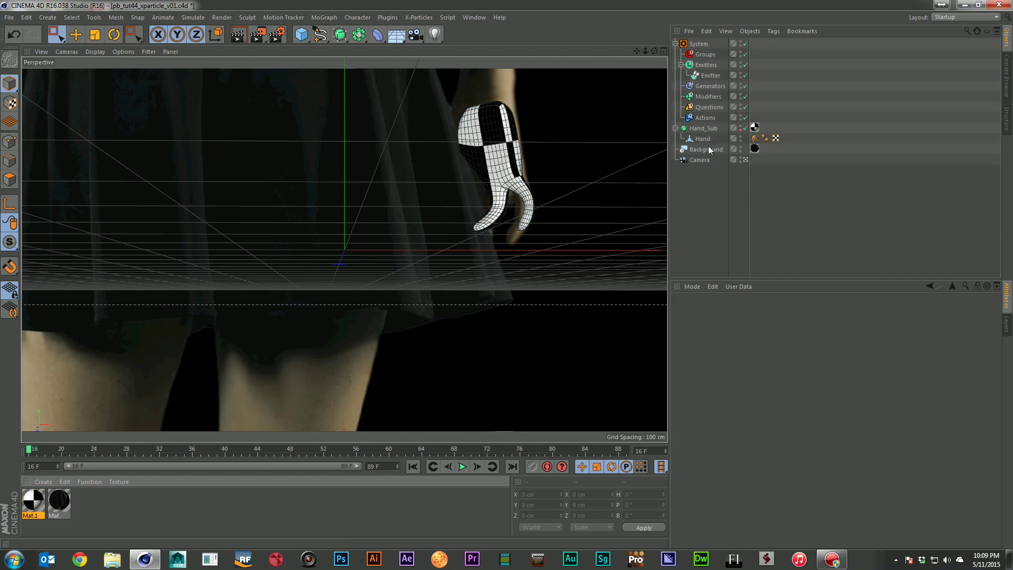
{"action": "left_click", "coordinate": [710, 76]}
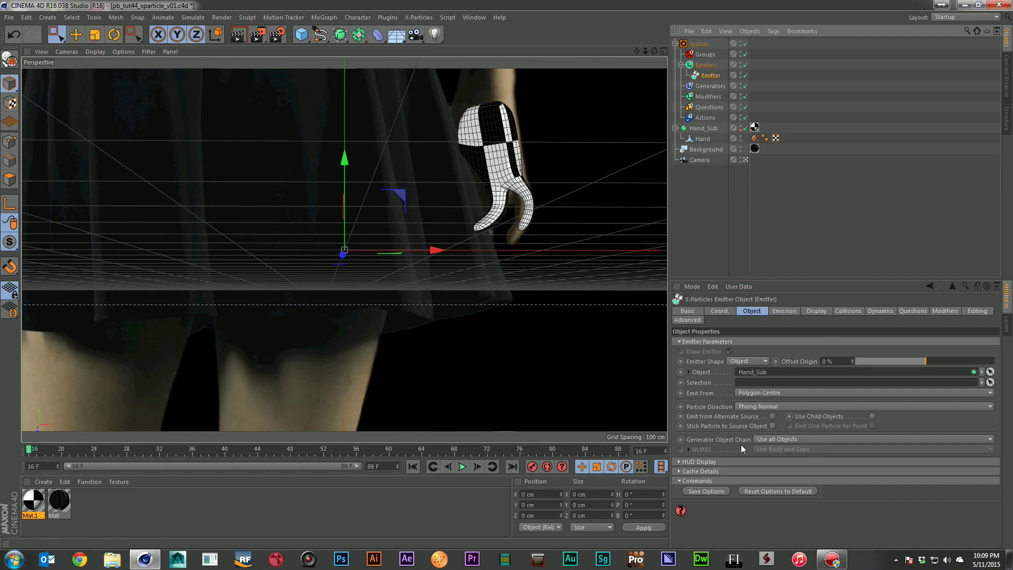
{"action": "left_click", "coordinate": [770, 394]}
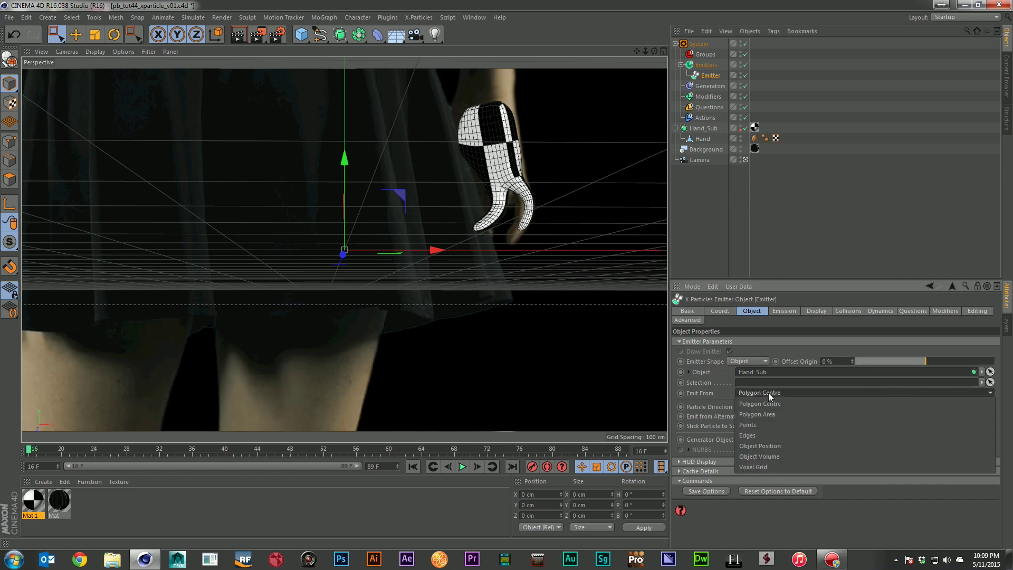
{"action": "left_click", "coordinate": [771, 418]}
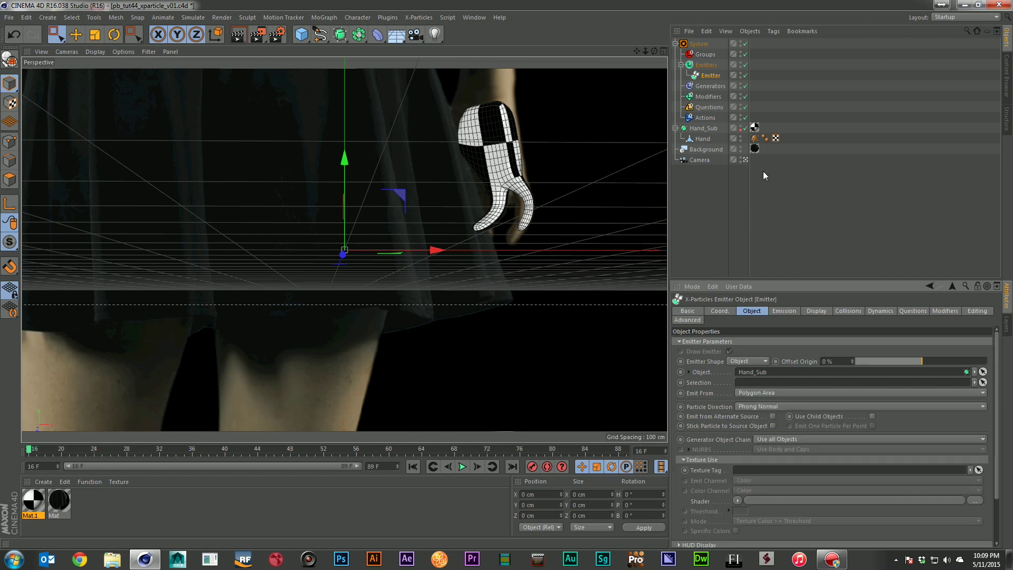
{"action": "left_click_drag", "start_coordinate": [755, 128], "coordinate": [747, 474]}
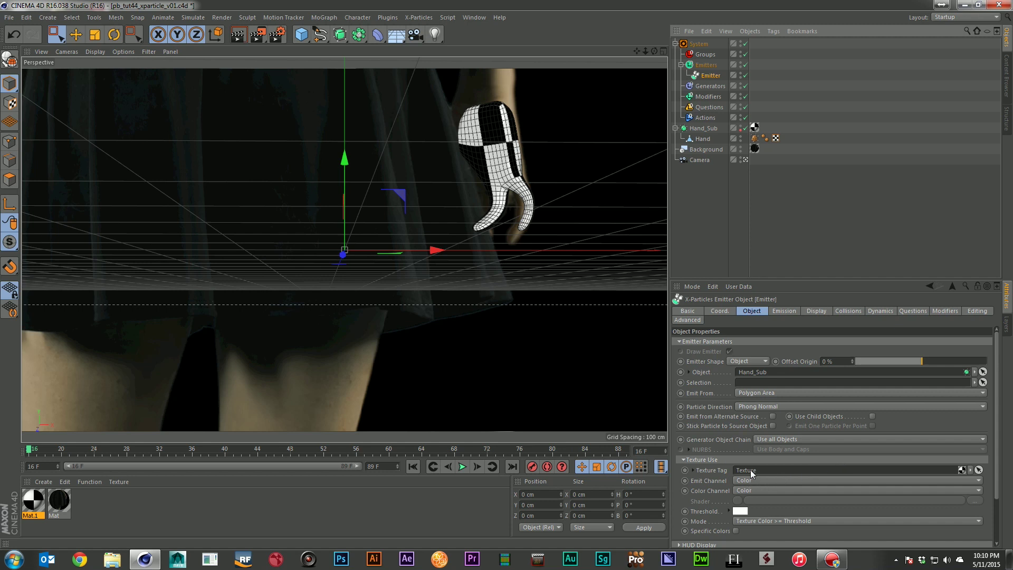
{"action": "left_click", "coordinate": [754, 482]}
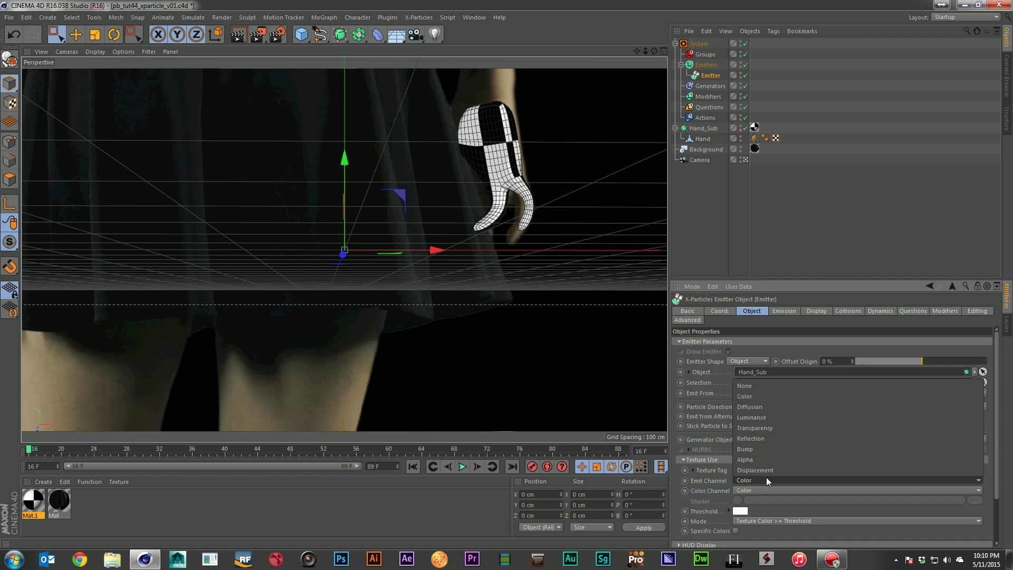
{"action": "left_click", "coordinate": [766, 481]}
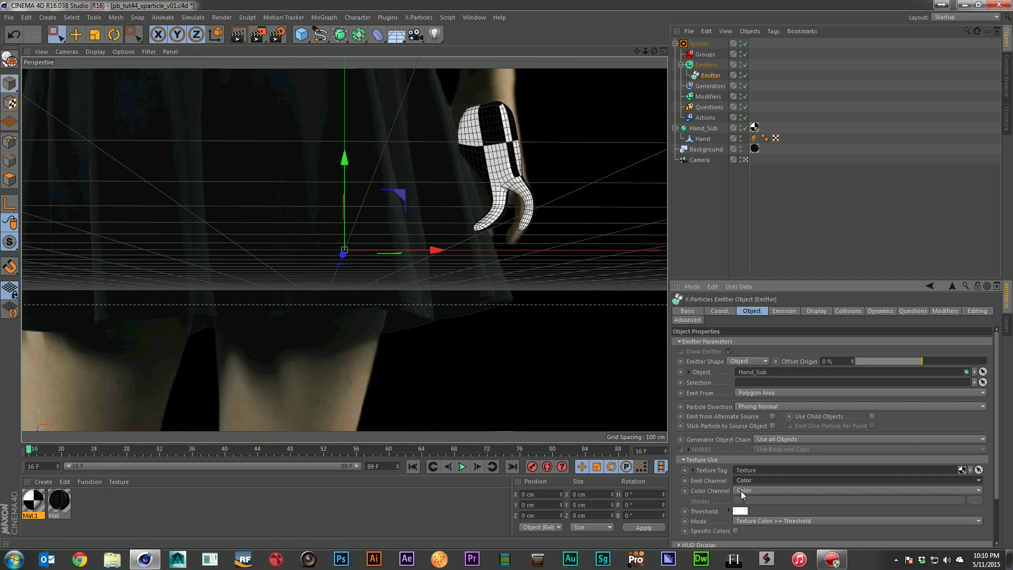
Change Mat.1's checkerboard colours to bright green for Color 1 and red for Color 2
{"action": "double_click", "coordinate": [32, 505]}
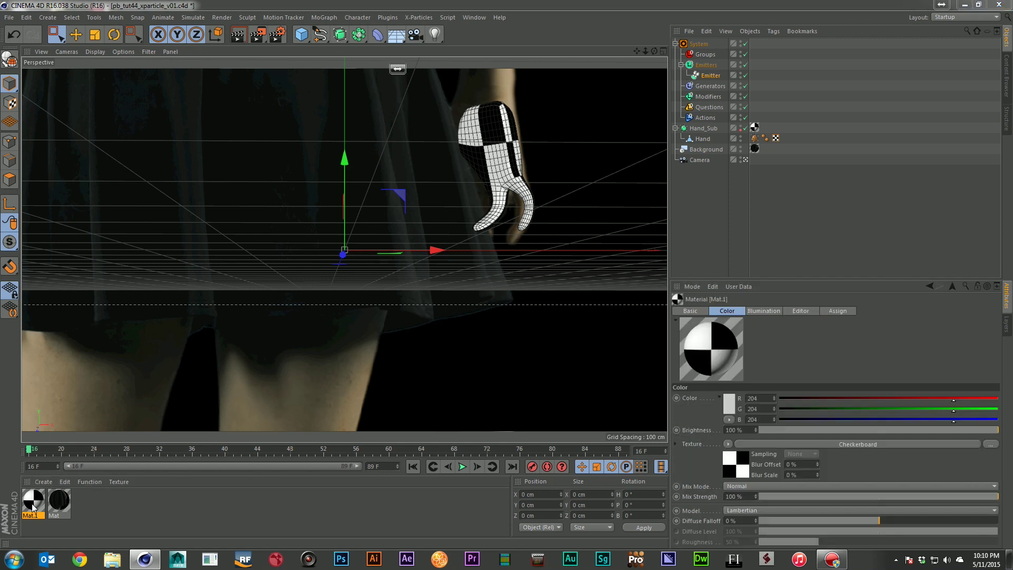
{"action": "left_click", "coordinate": [328, 158]}
{"action": "left_click", "coordinate": [288, 191]}
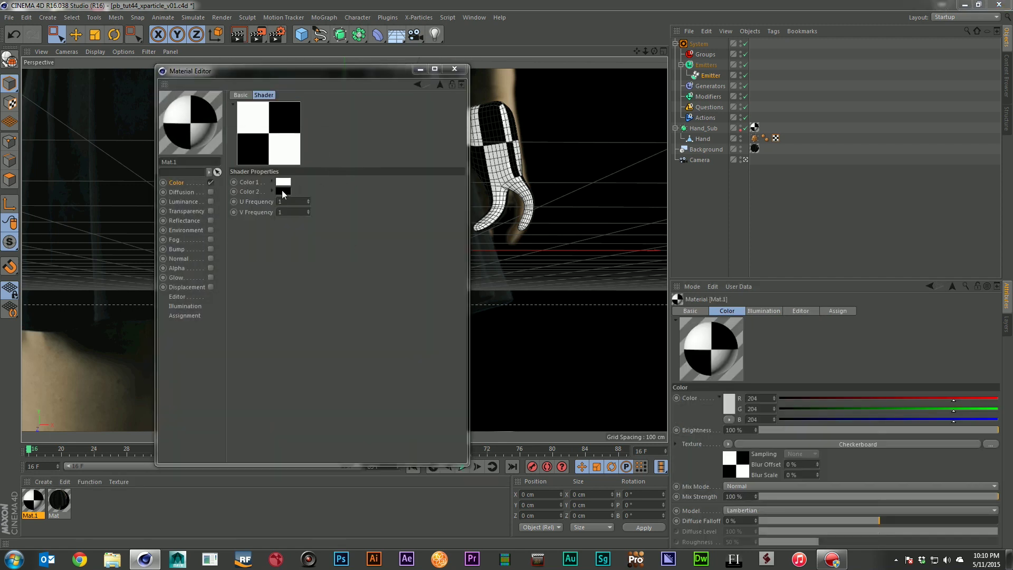
{"action": "left_click", "coordinate": [264, 241]}
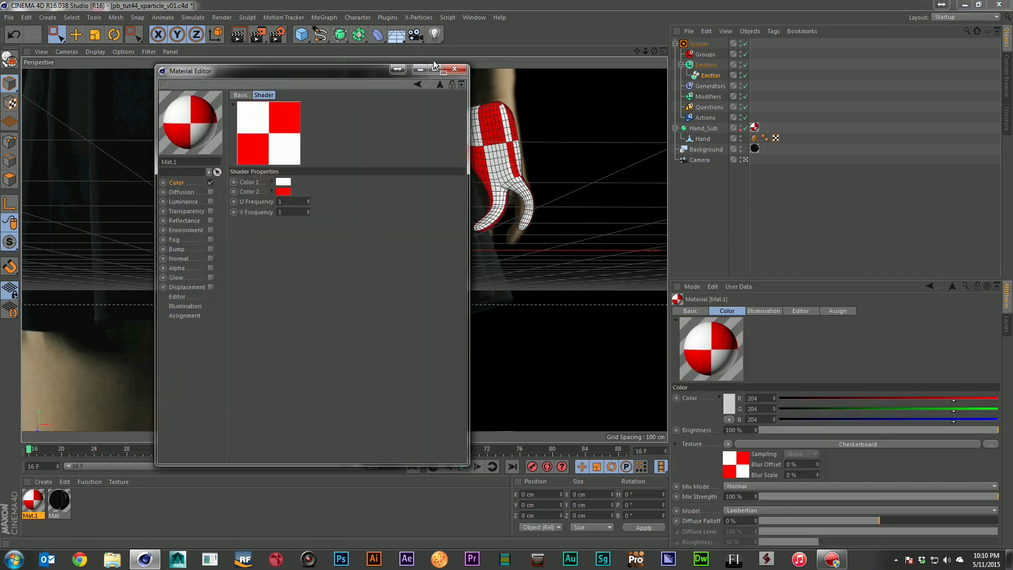
{"action": "left_click", "coordinate": [291, 180]}
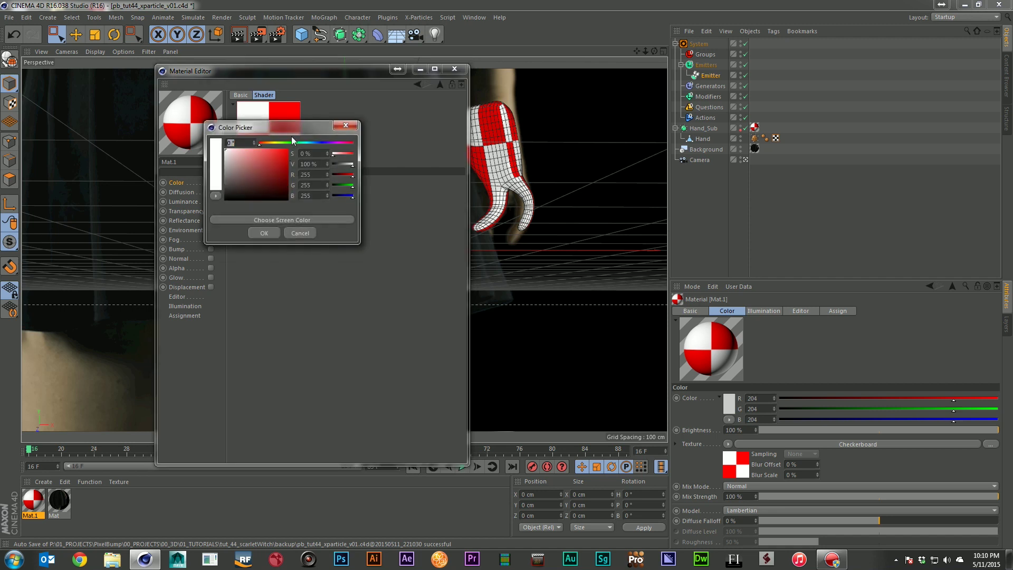
{"action": "left_click", "coordinate": [288, 142]}
{"action": "left_click", "coordinate": [263, 233]}
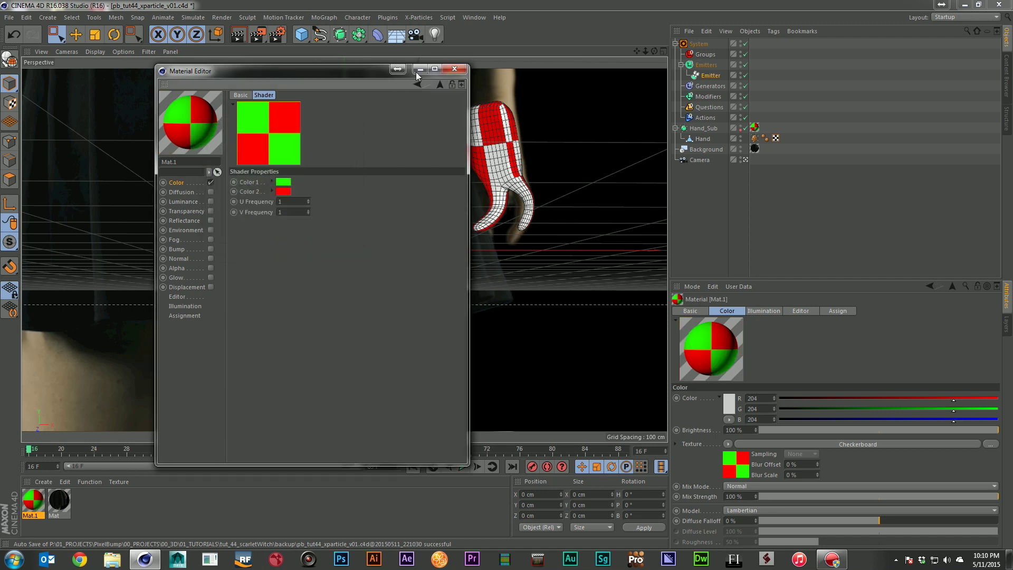
{"action": "left_click", "coordinate": [454, 69]}
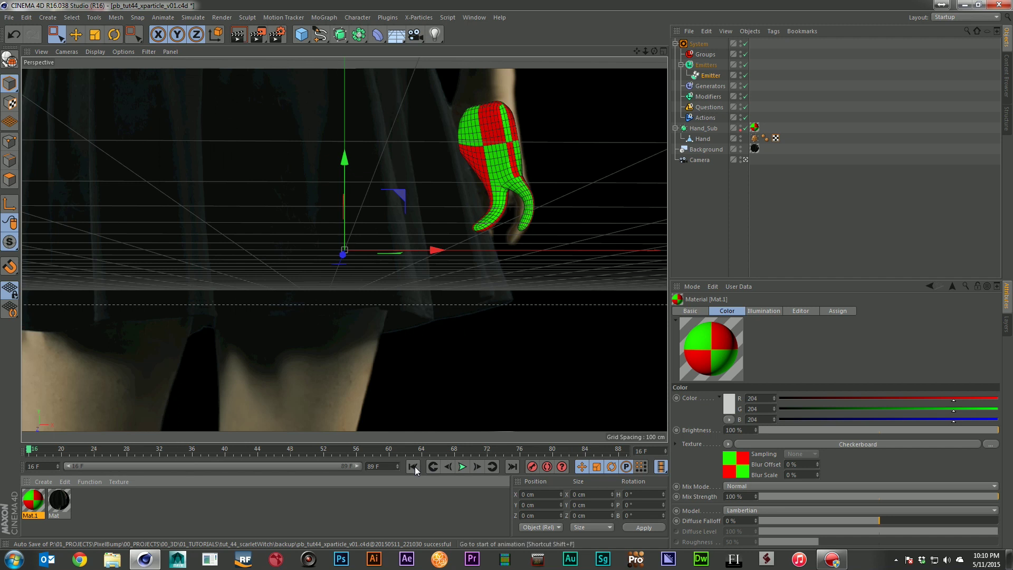
Set the emitter's texture Threshold colour to black and replay from the start to preview emission
{"action": "left_click", "coordinate": [468, 467]}
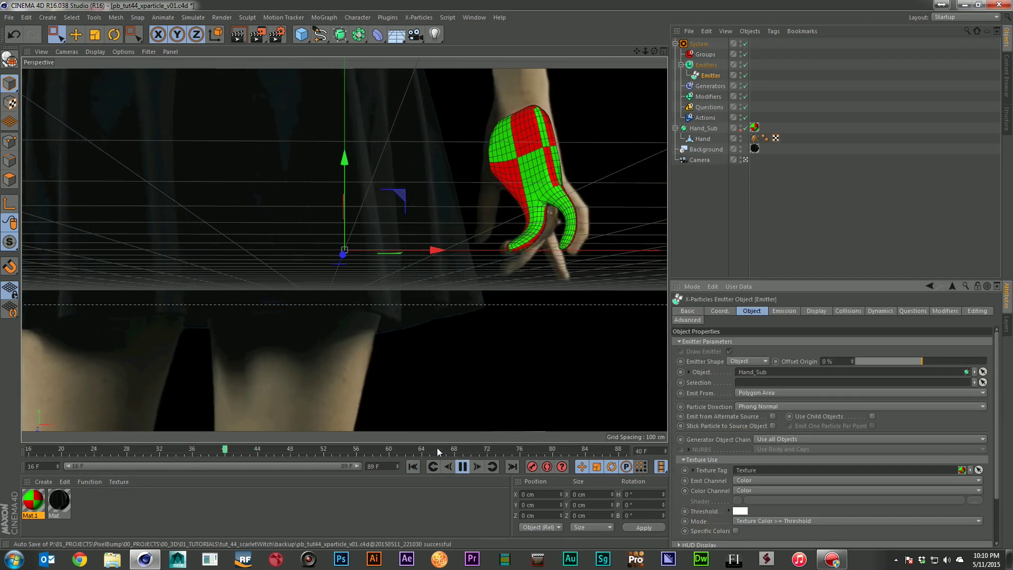
{"action": "left_click", "coordinate": [462, 466]}
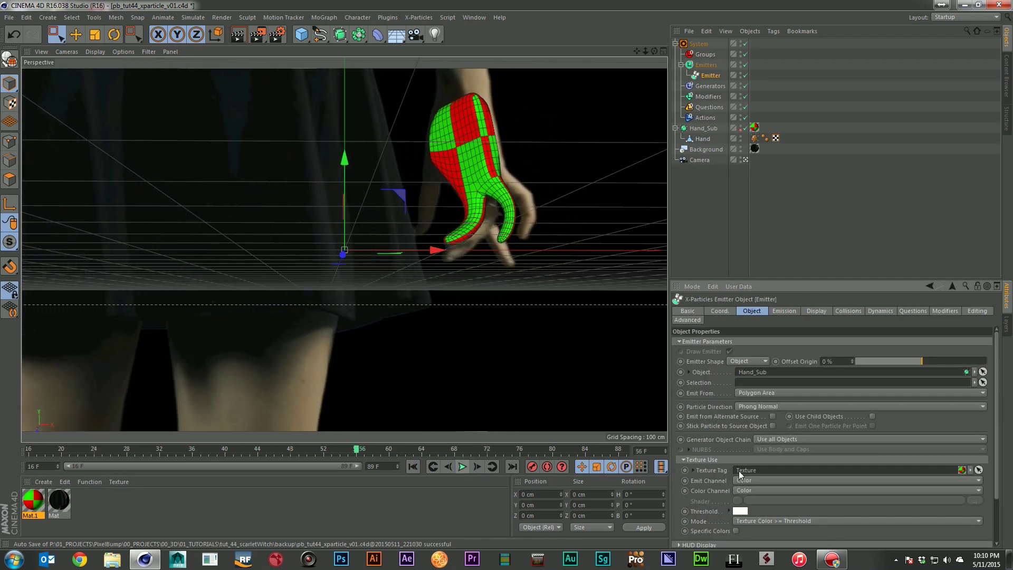
{"action": "left_click", "coordinate": [746, 513]}
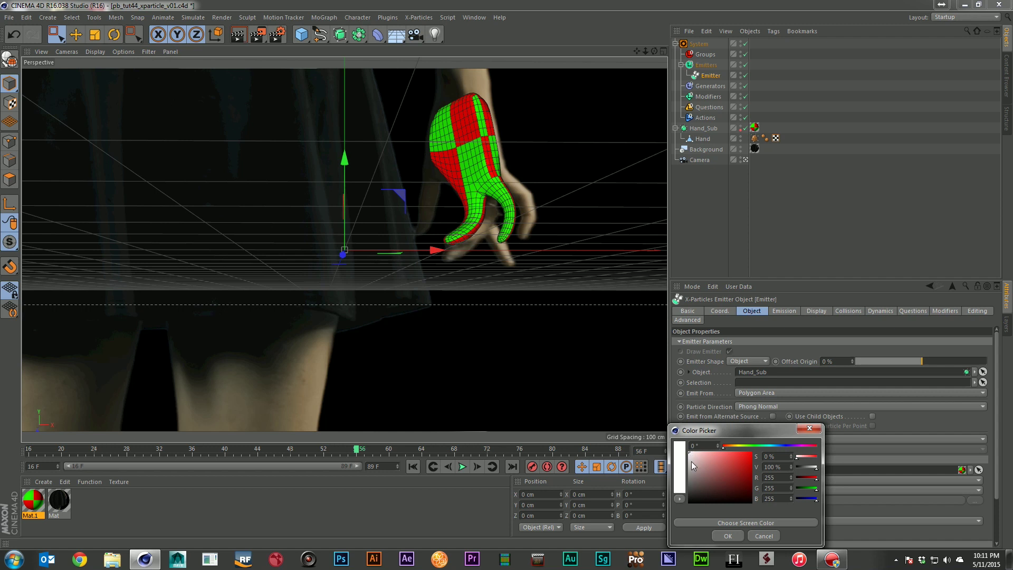
{"action": "left_click_drag", "start_coordinate": [692, 461], "coordinate": [670, 510]}
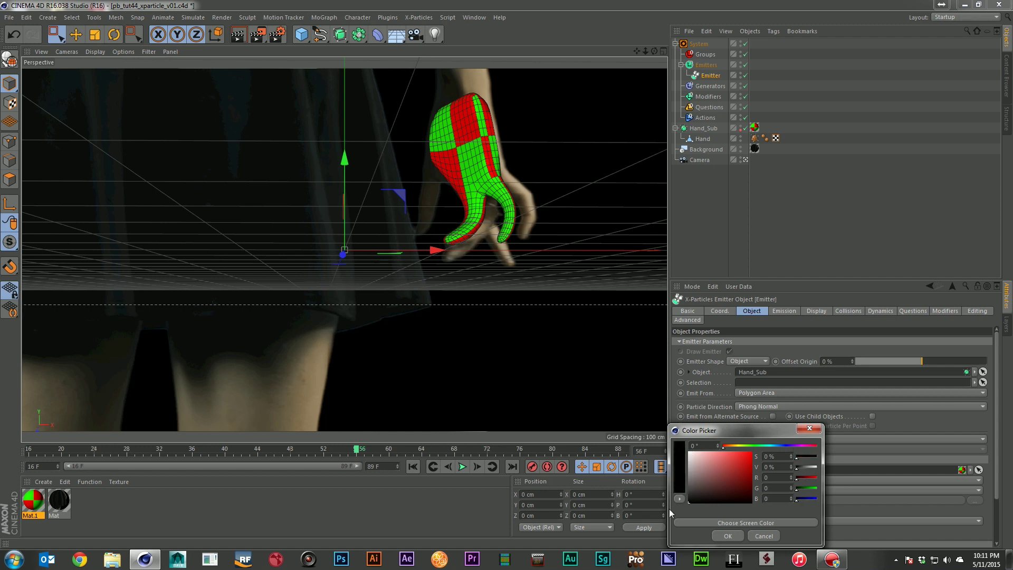
{"action": "left_click", "coordinate": [719, 536]}
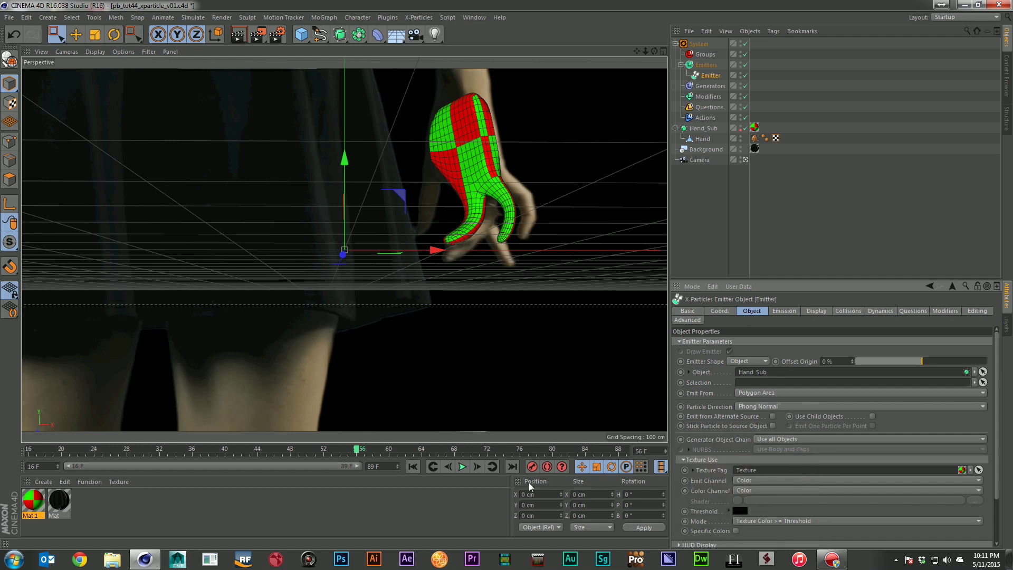
{"action": "left_click", "coordinate": [413, 466]}
{"action": "left_click", "coordinate": [462, 467]}
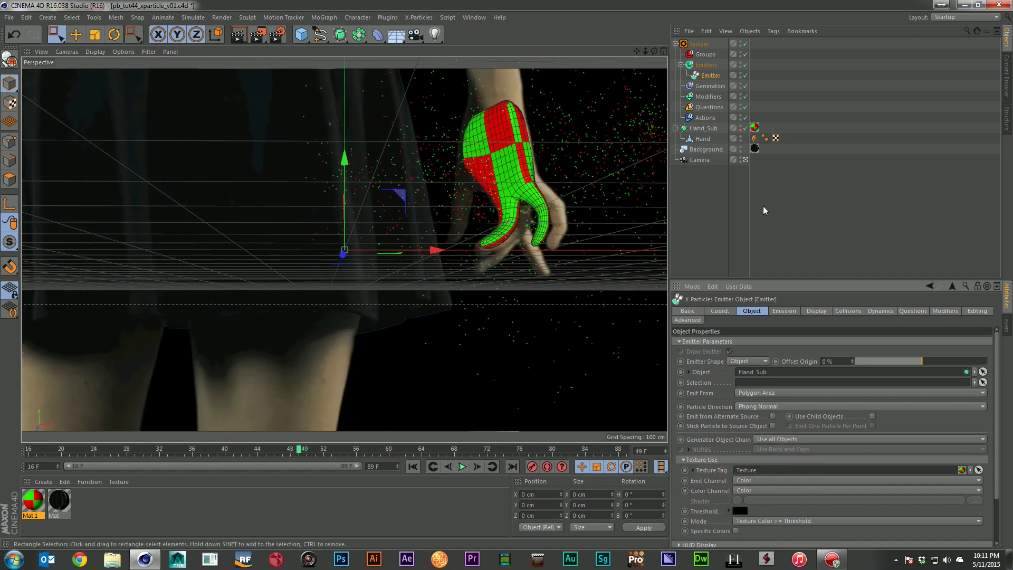
{"action": "key", "text": "shift+f"}
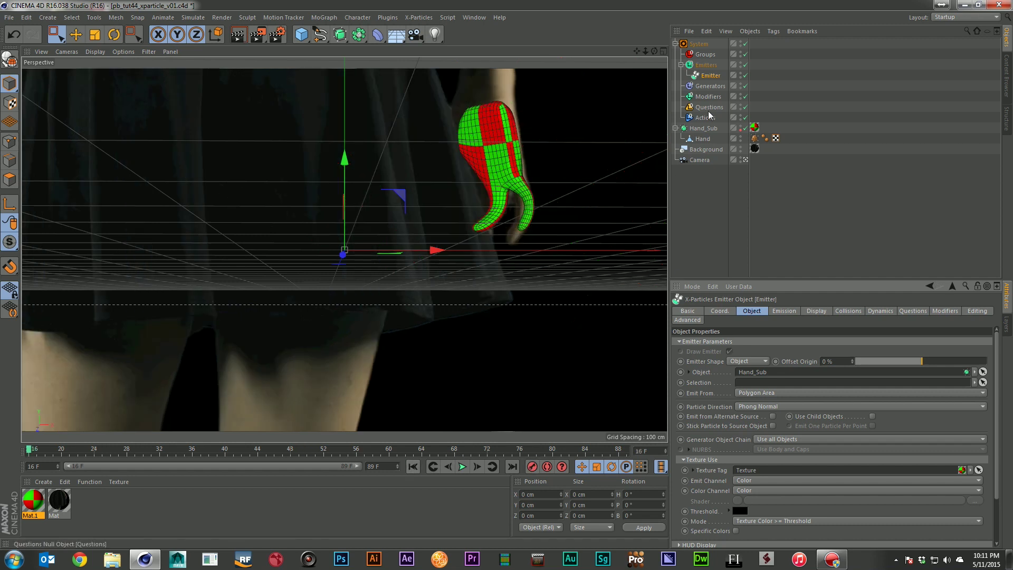
Set the emitter's Speed to 10 cm and play back to preview the slower particles
{"action": "left_click", "coordinate": [784, 311]}
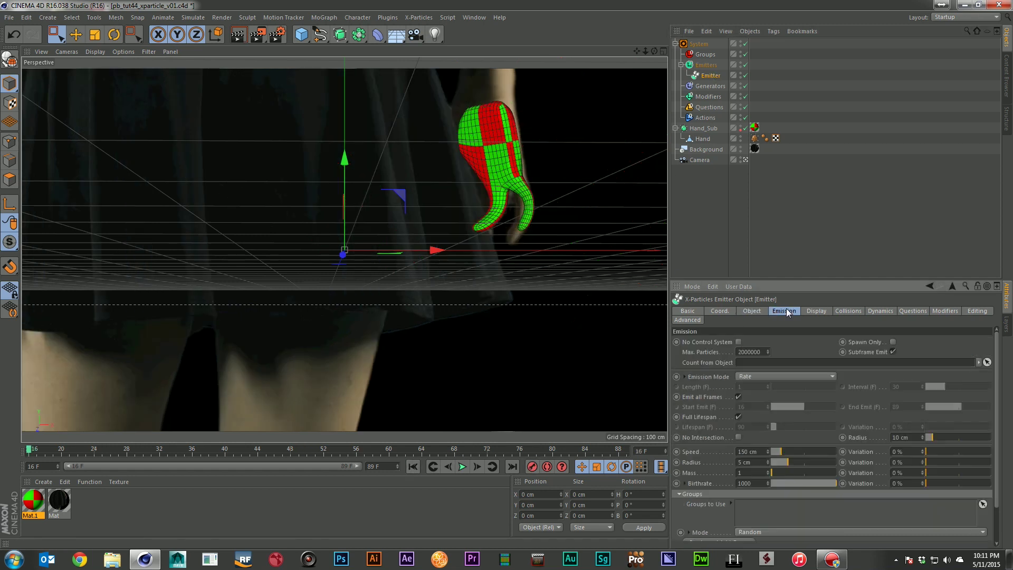
{"action": "double_click", "coordinate": [762, 449]}
{"action": "type", "text": "10"}
{"action": "key", "text": "Return"}
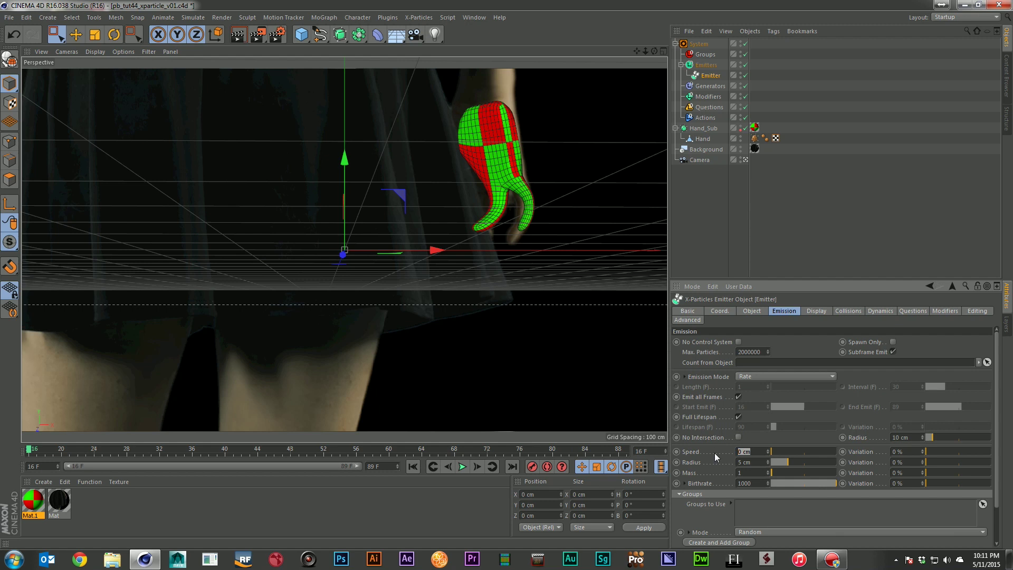
{"action": "left_click", "coordinate": [463, 466]}
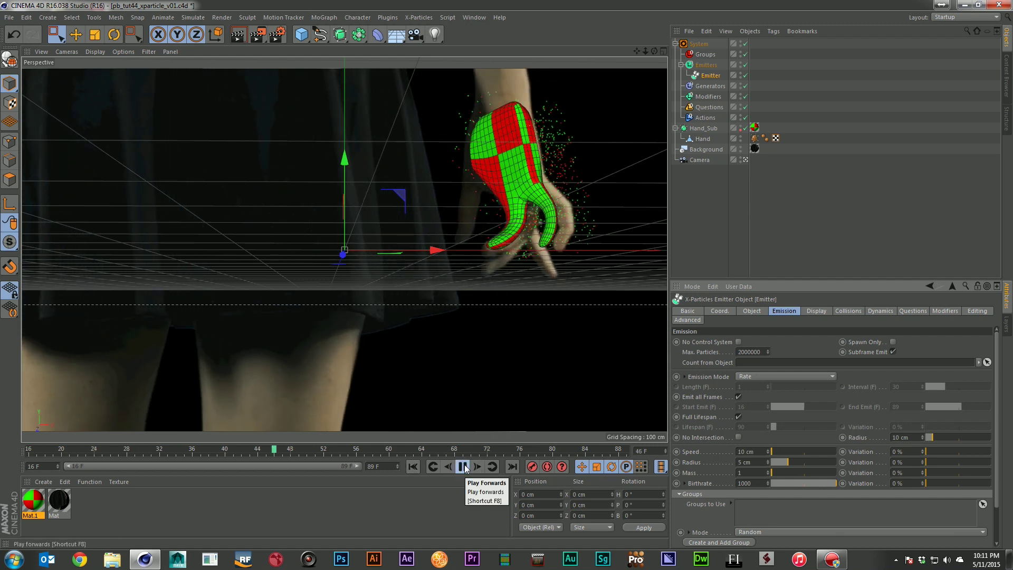
{"action": "left_click", "coordinate": [464, 466]}
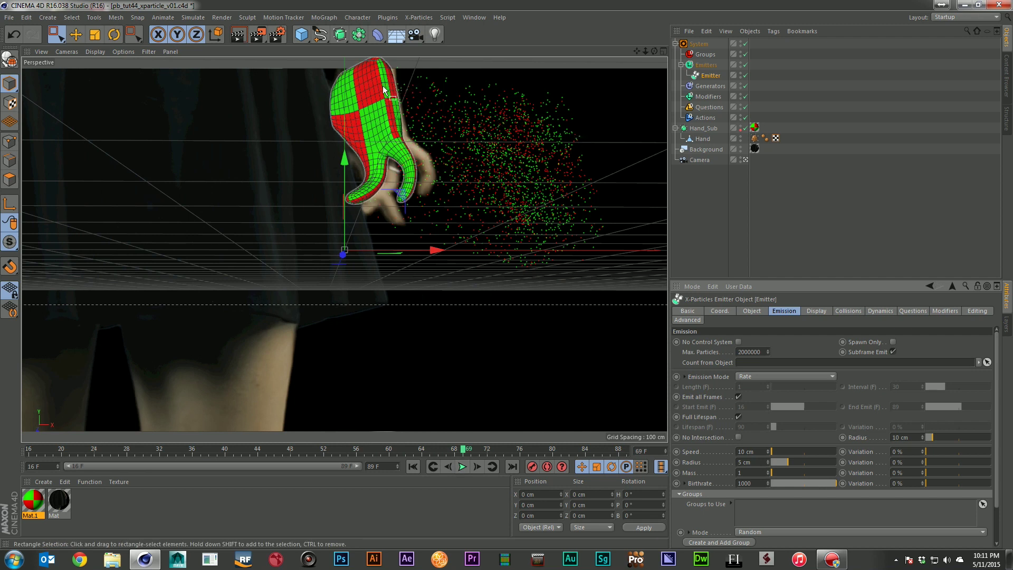
{"action": "left_click", "coordinate": [412, 467]}
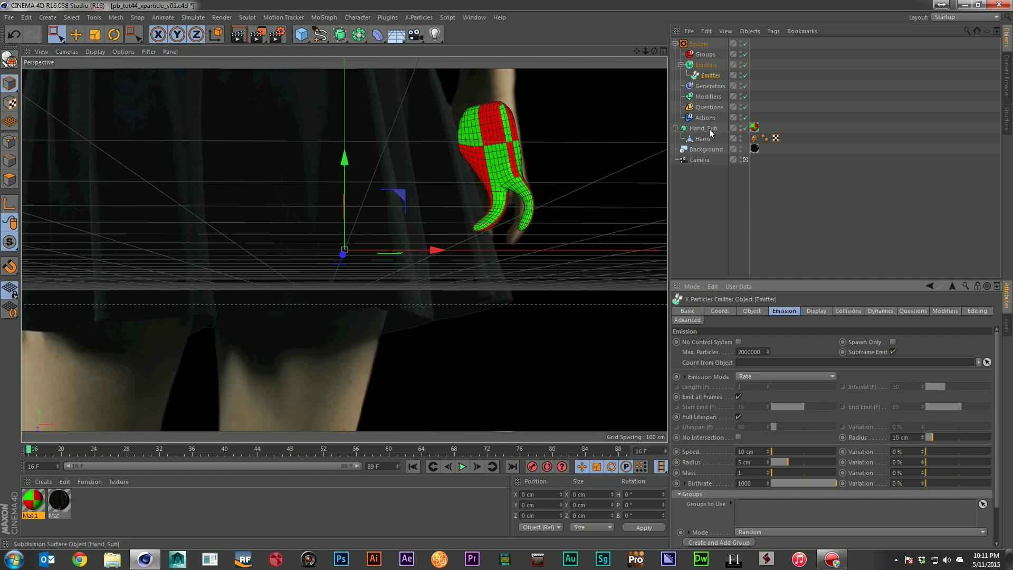
Replace Mat.1's checkerboard colour texture with Noise of type Electric
{"action": "left_click", "coordinate": [755, 128]}
{"action": "double_click", "coordinate": [32, 500]}
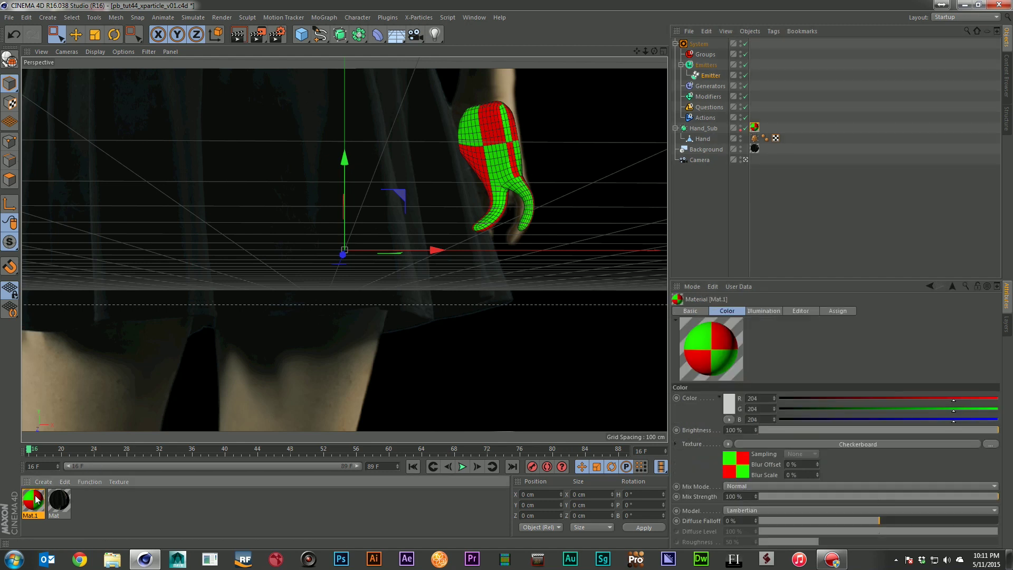
{"action": "left_click_drag", "start_coordinate": [362, 76], "coordinate": [609, 114]}
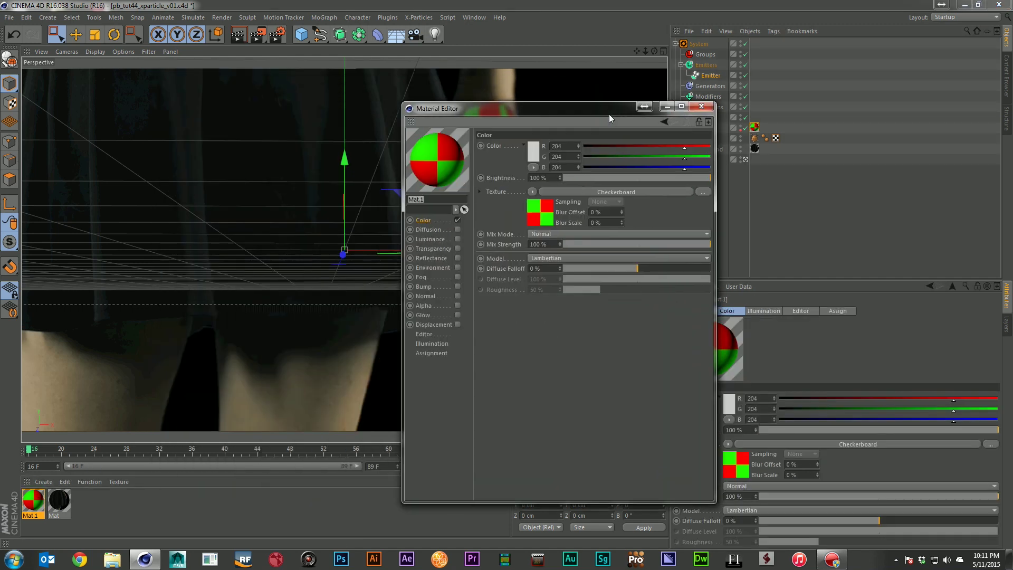
{"action": "left_click", "coordinate": [533, 191]}
{"action": "left_click", "coordinate": [550, 346]}
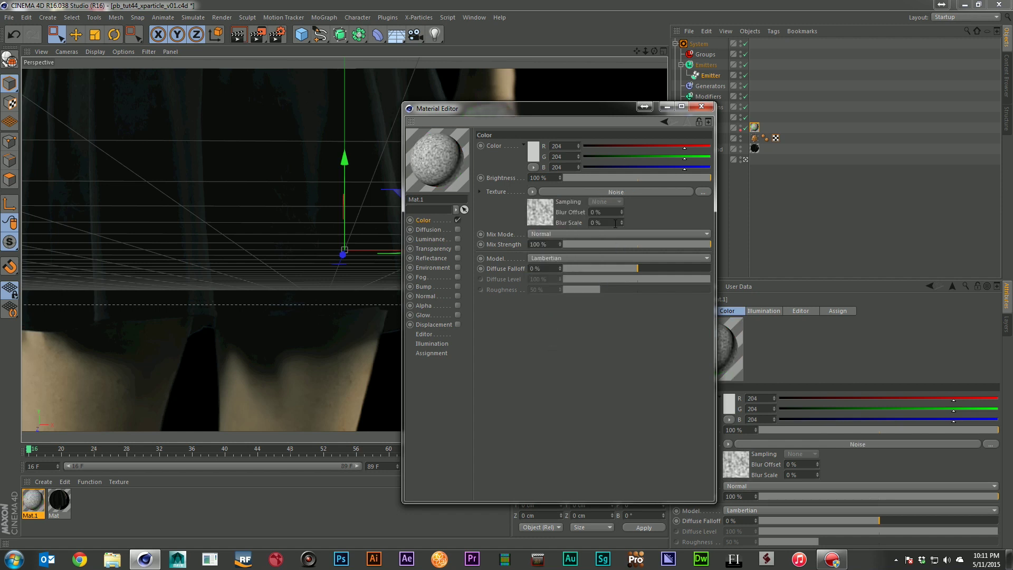
{"action": "left_click", "coordinate": [620, 191]}
{"action": "left_click", "coordinate": [563, 250]}
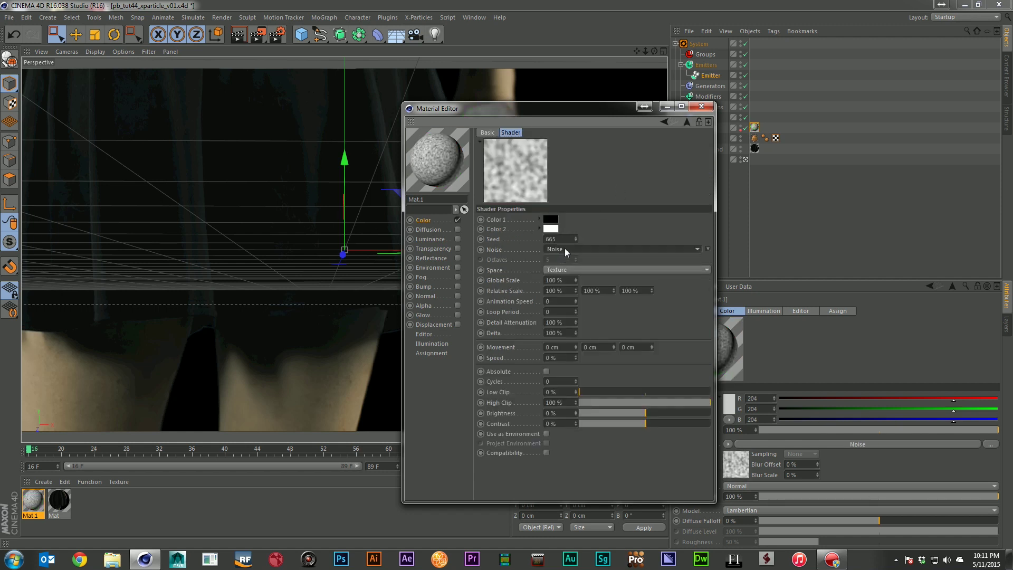
{"action": "left_click", "coordinate": [578, 289]}
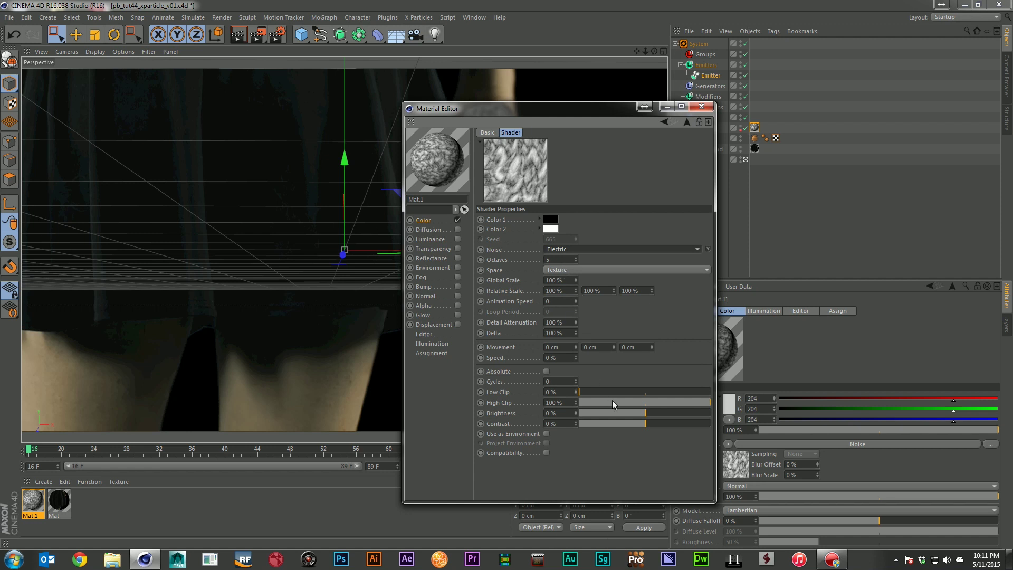
Set the Electric noise to High Clip 59%, Brightness -50% and Global Scale 50%
{"action": "left_click_drag", "start_coordinate": [677, 402], "coordinate": [713, 425]}
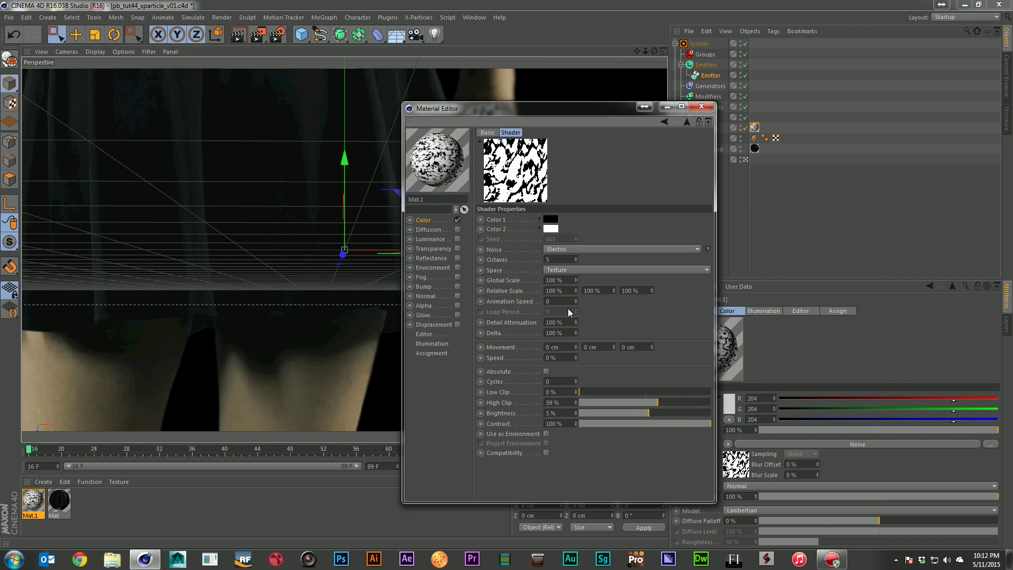
{"action": "left_click_drag", "start_coordinate": [607, 409], "coordinate": [613, 411]}
{"action": "left_click", "coordinate": [577, 415]}
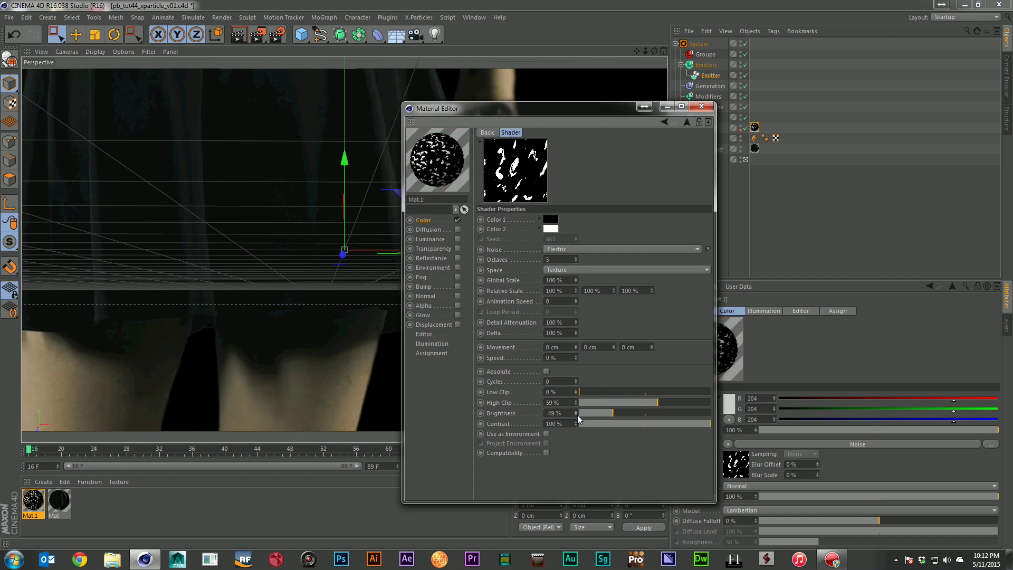
{"action": "left_click", "coordinate": [577, 415]}
{"action": "left_click", "coordinate": [577, 415]}
{"action": "left_click", "coordinate": [577, 415]}
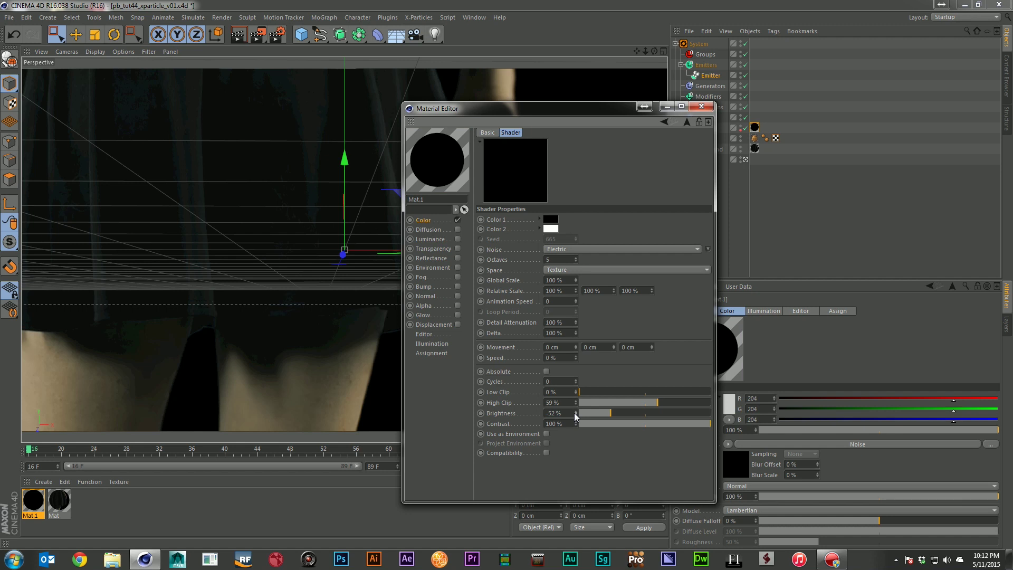
{"action": "left_click", "coordinate": [575, 412]}
{"action": "left_click", "coordinate": [575, 411]}
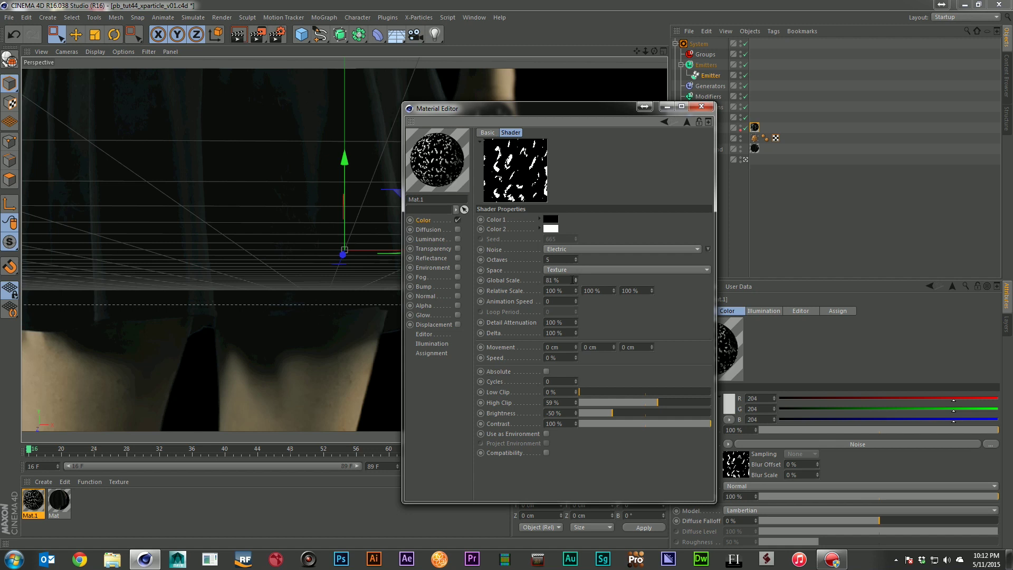
{"action": "type", "text": "50"}
{"action": "key", "text": "Return"}
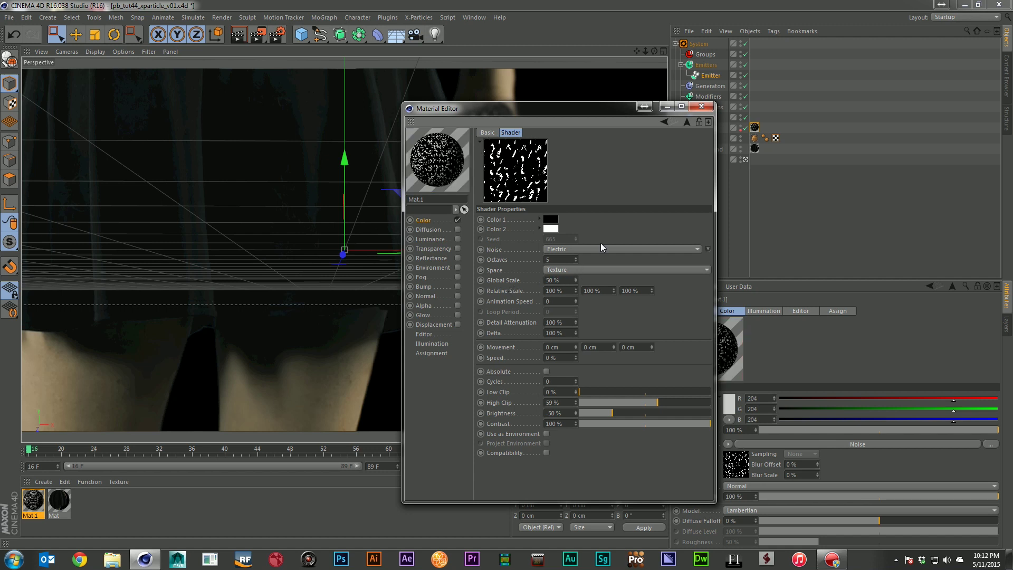
{"action": "left_click_drag", "start_coordinate": [603, 114], "coordinate": [460, 282]}
Set Hand_Sub's texture tag projection to Cubic and close the Material Editor
{"action": "left_click", "coordinate": [754, 127]}
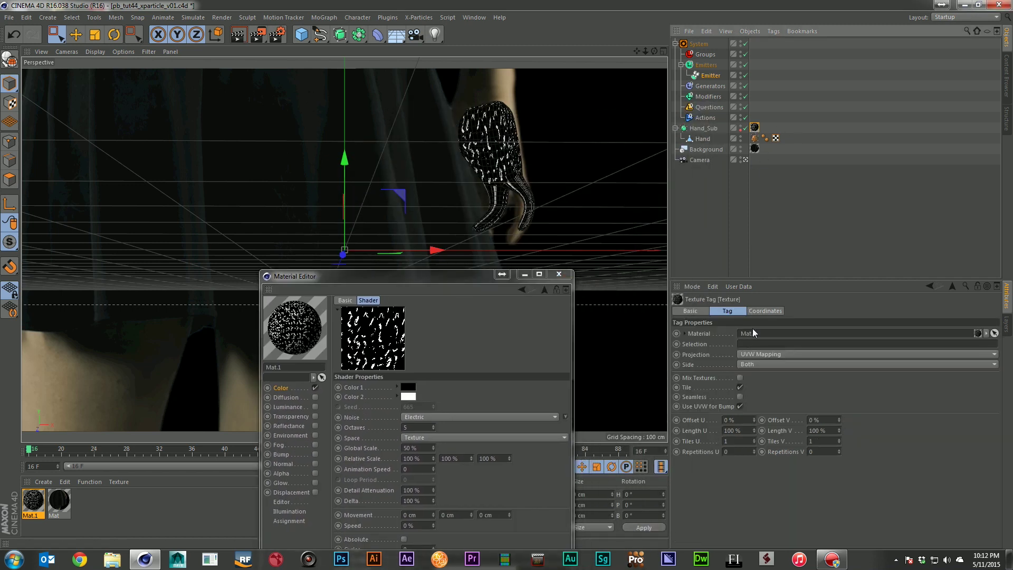
{"action": "left_click", "coordinate": [758, 353]}
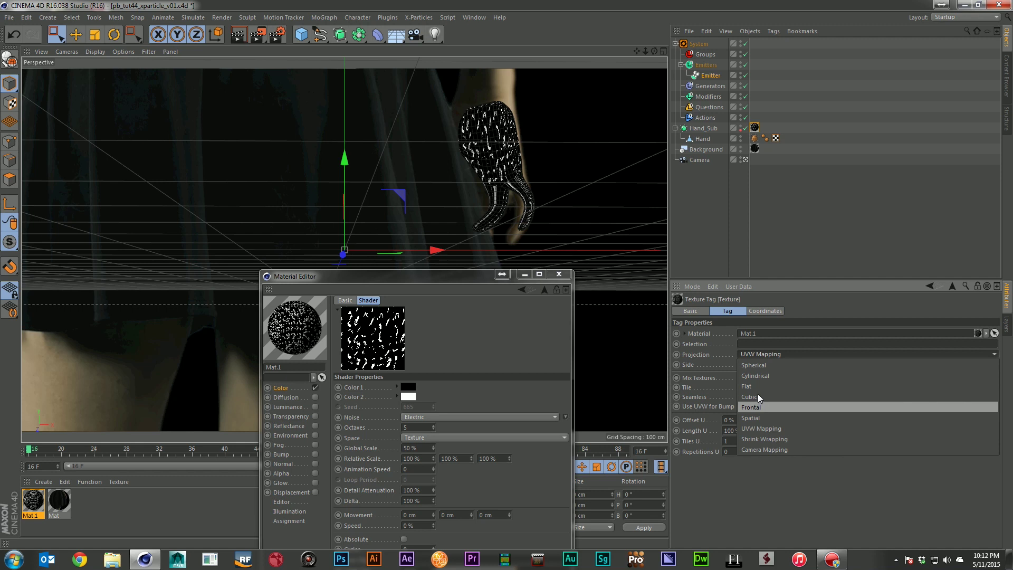
{"action": "left_click", "coordinate": [758, 397]}
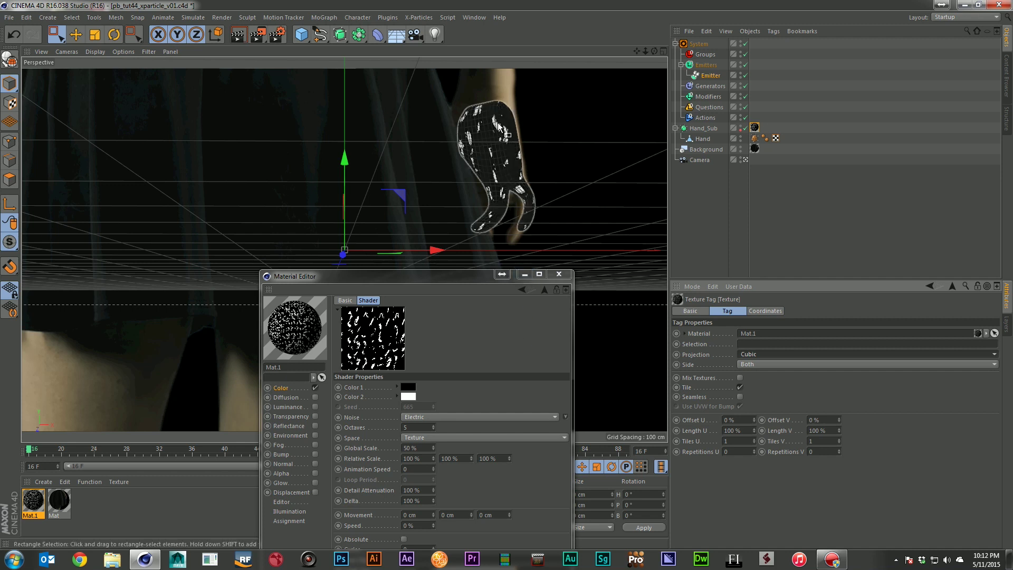
{"action": "left_click", "coordinate": [559, 274]}
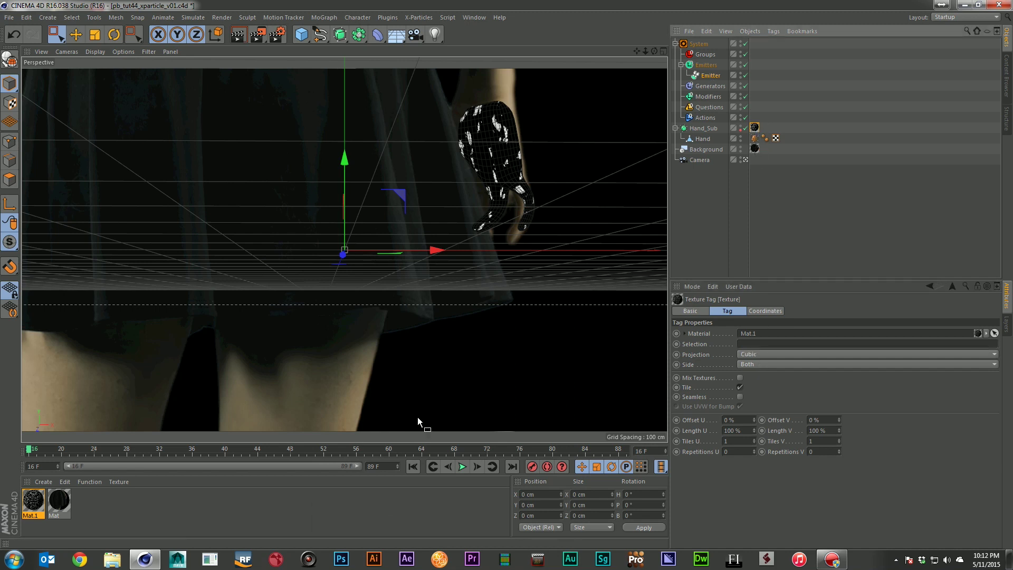
Set the emitter's texture Threshold colour to white and its Color Channel to None
{"action": "left_click", "coordinate": [710, 76]}
{"action": "left_click", "coordinate": [751, 311]}
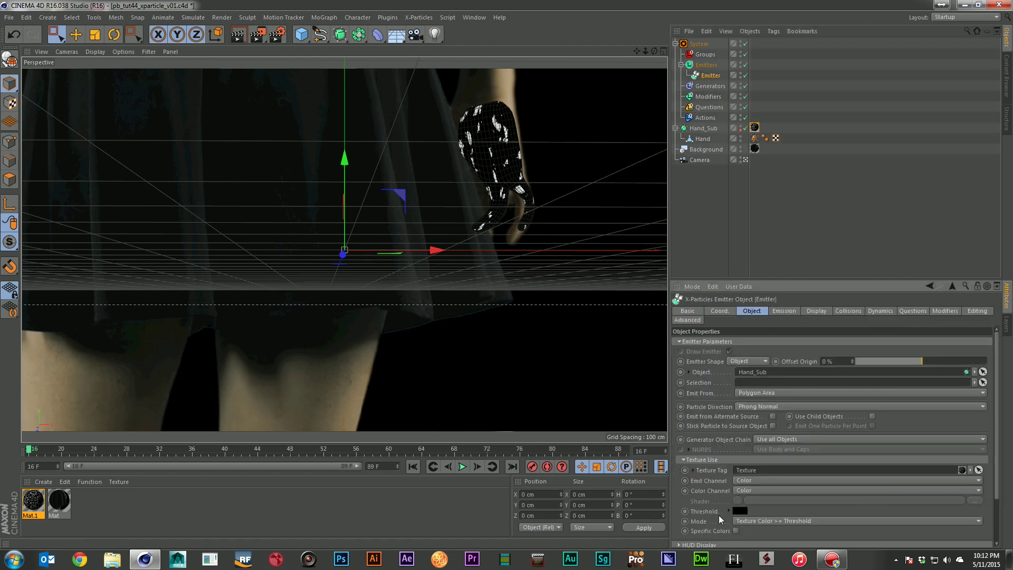
{"action": "left_click", "coordinate": [719, 515]}
{"action": "left_click", "coordinate": [730, 511]}
{"action": "left_click_drag", "start_coordinate": [714, 471], "coordinate": [681, 451]}
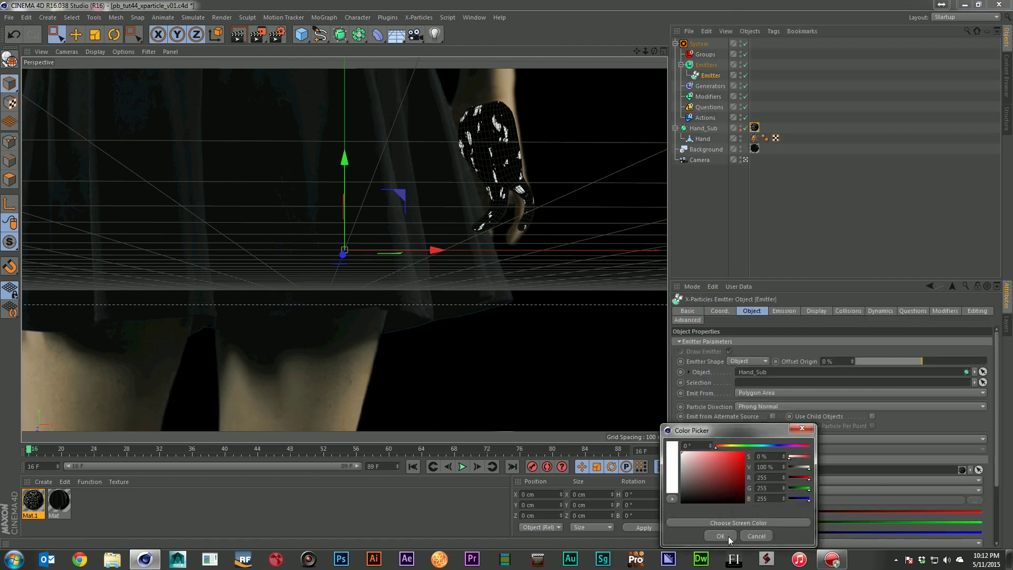
{"action": "left_click", "coordinate": [710, 536]}
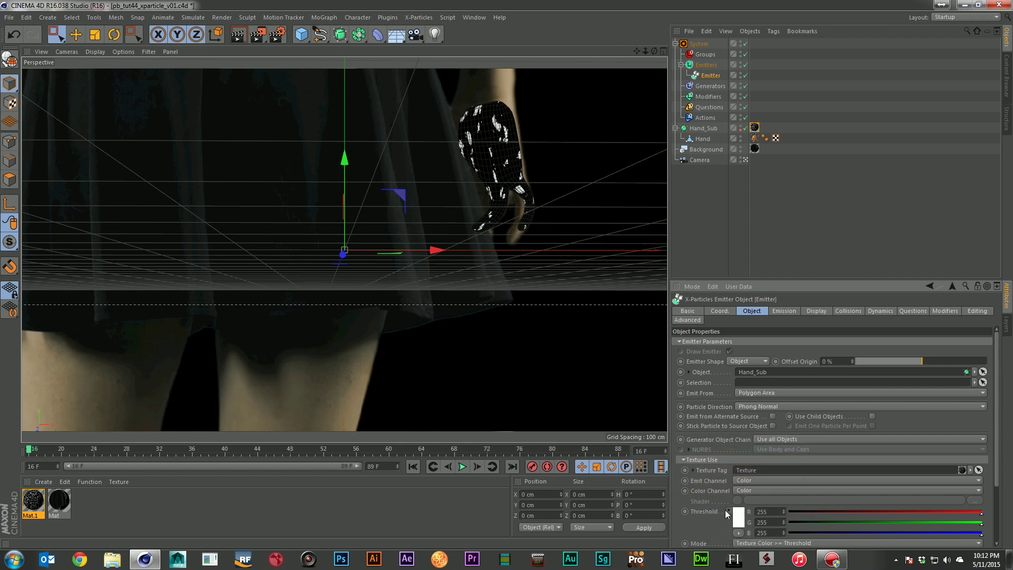
{"action": "left_click", "coordinate": [728, 511]}
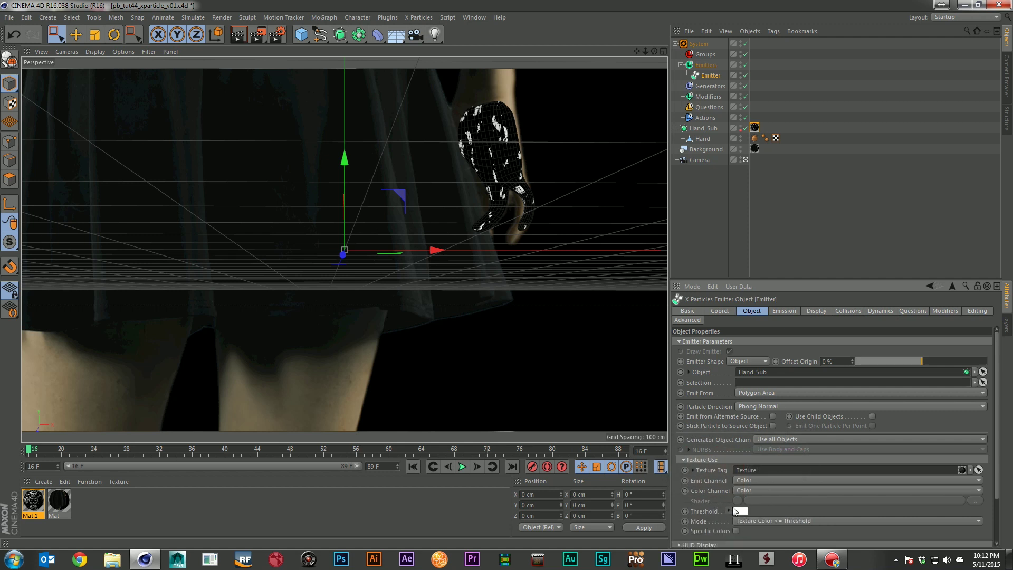
{"action": "left_click", "coordinate": [753, 489]}
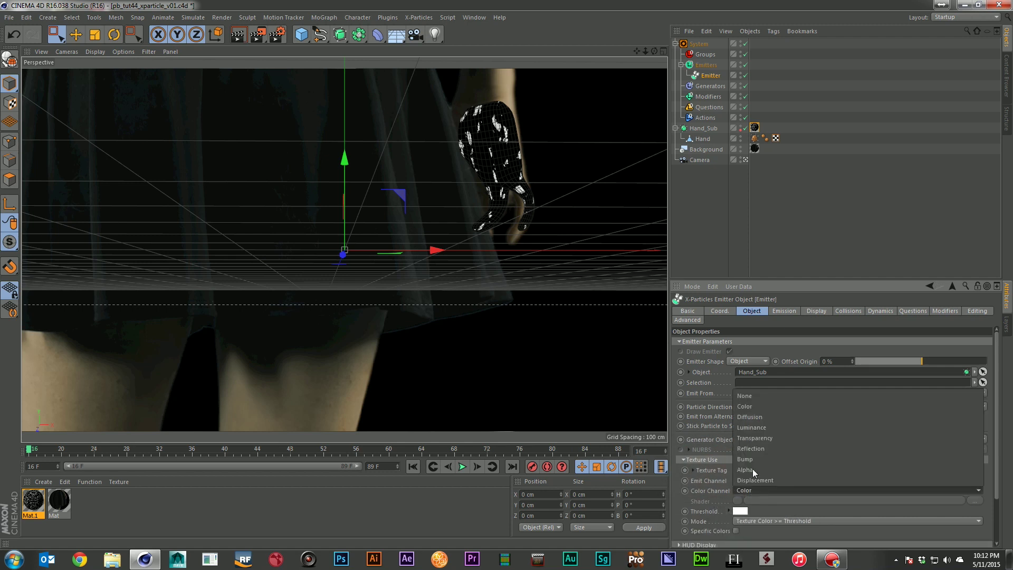
{"action": "left_click", "coordinate": [768, 398]}
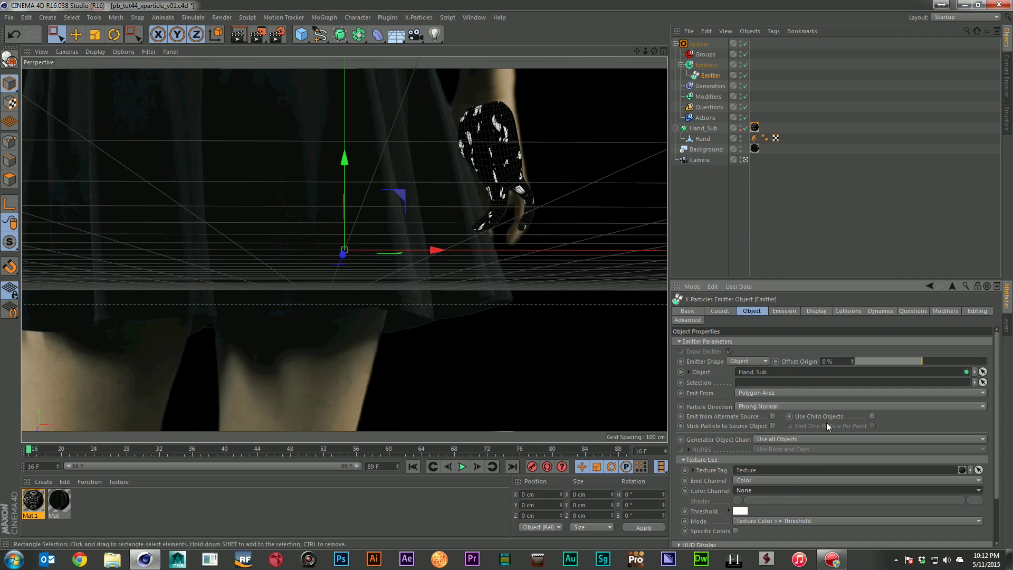
Change the emitter's particle display colour to a light red with hue 0
{"action": "left_click", "coordinate": [819, 310]}
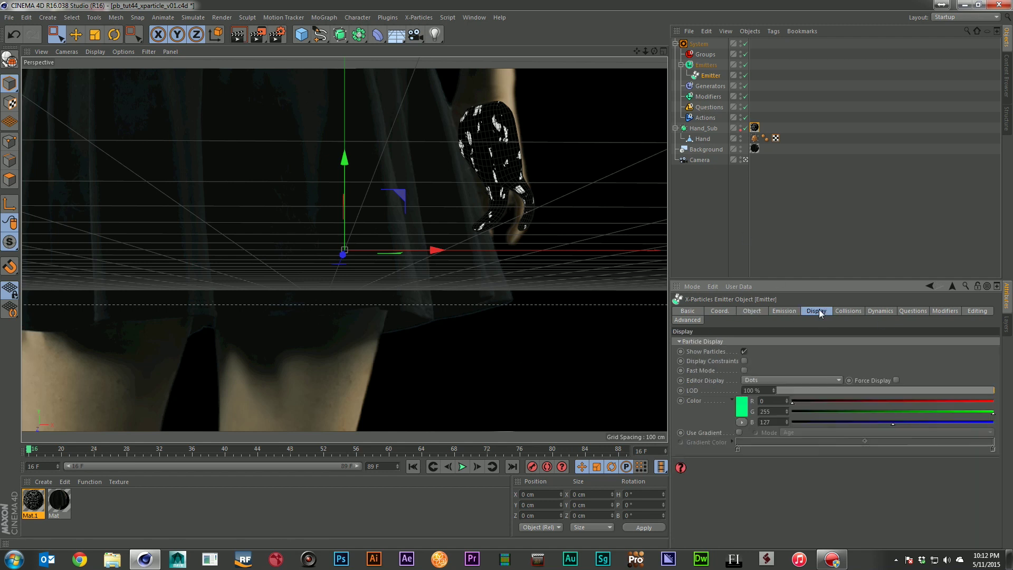
{"action": "left_click", "coordinate": [742, 416]}
{"action": "type", "text": "0"}
{"action": "key", "text": "Return"}
{"action": "left_click_drag", "start_coordinate": [726, 378], "coordinate": [728, 375]}
{"action": "left_click", "coordinate": [721, 463]}
{"action": "left_click", "coordinate": [741, 310]}
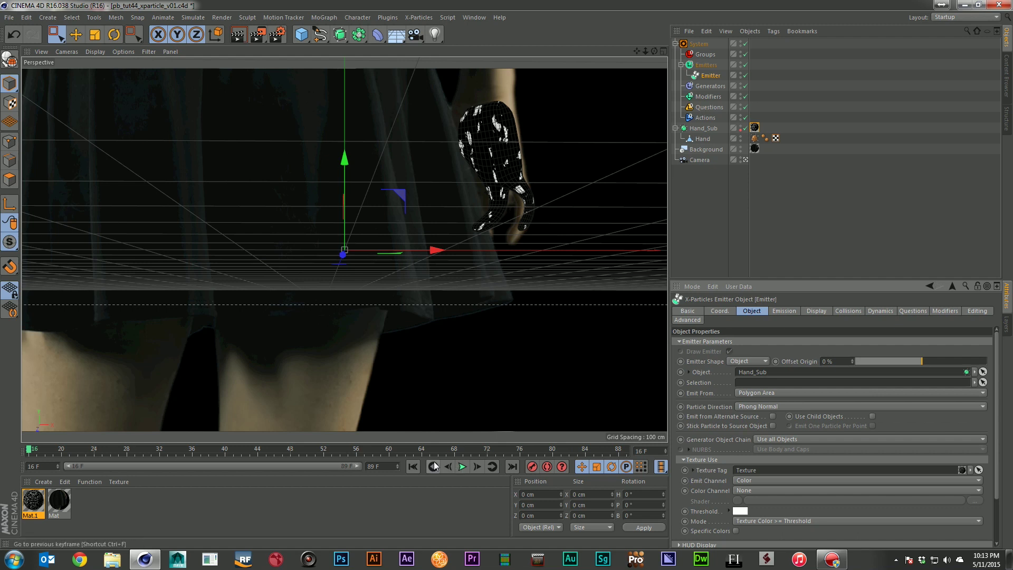
Preview the emission, then hide Hand_Sub in the viewport and play it again
{"action": "left_click", "coordinate": [462, 466]}
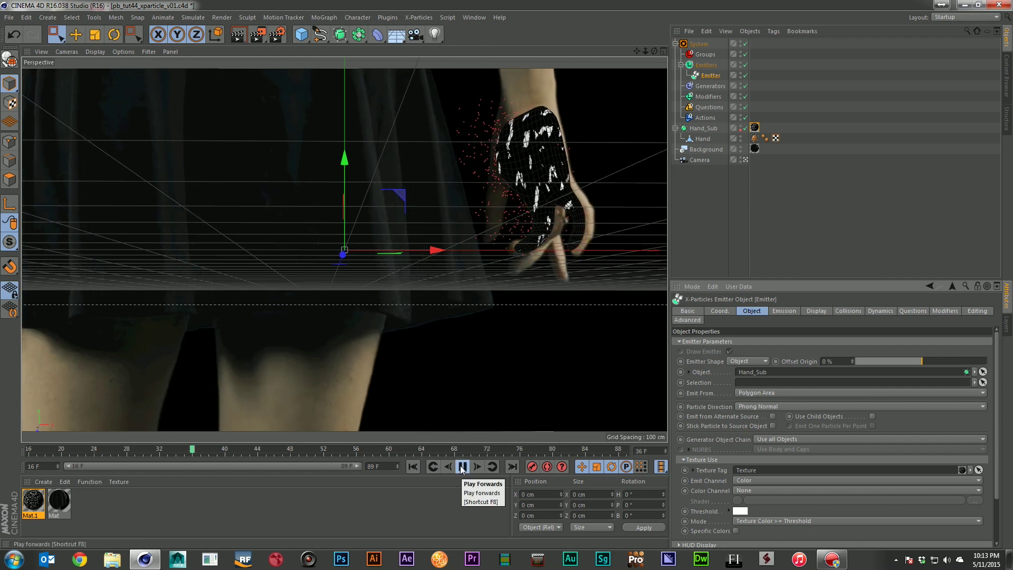
{"action": "left_click", "coordinate": [462, 467]}
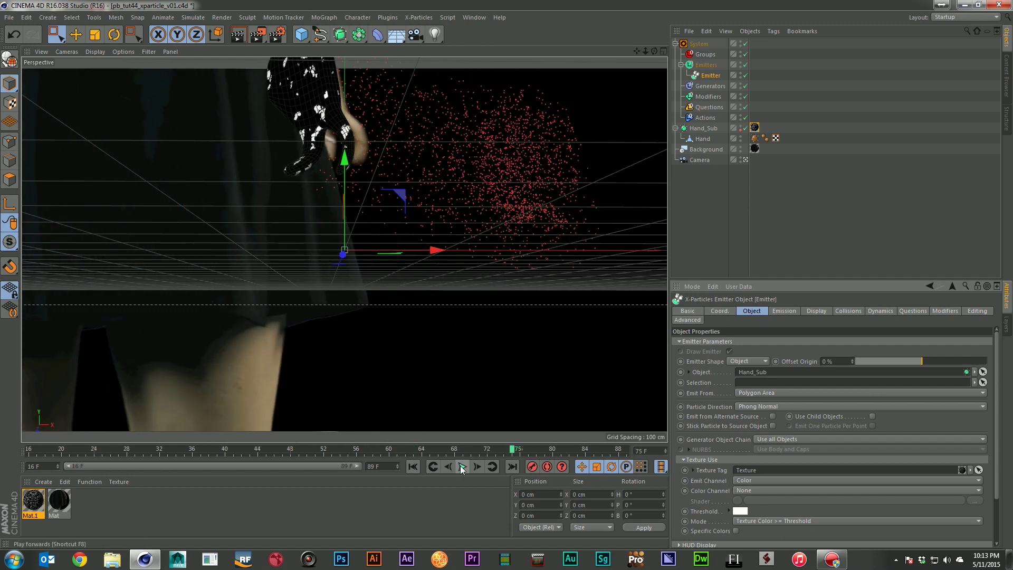
{"action": "left_click", "coordinate": [412, 467]}
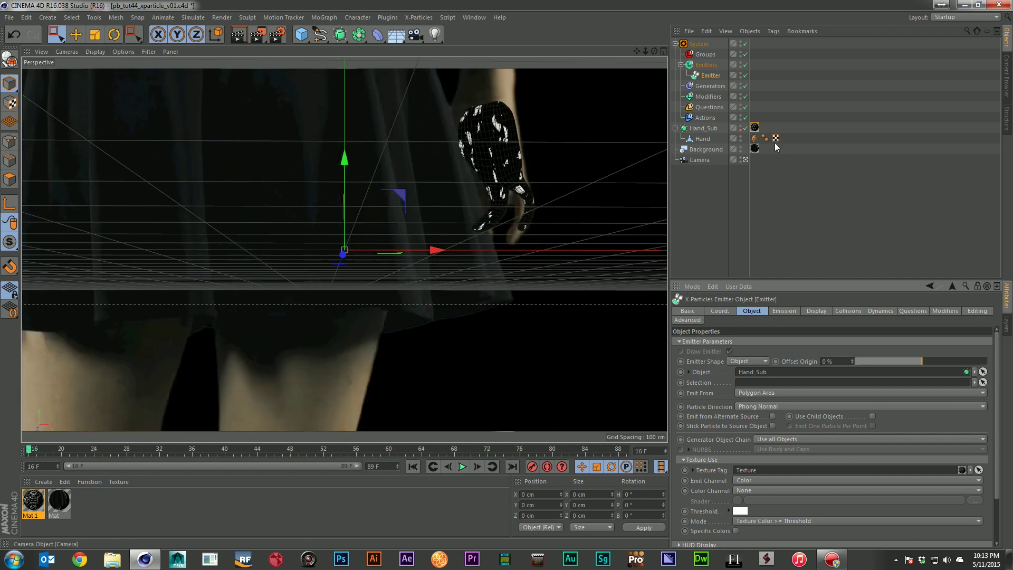
{"action": "left_click", "coordinate": [741, 126]}
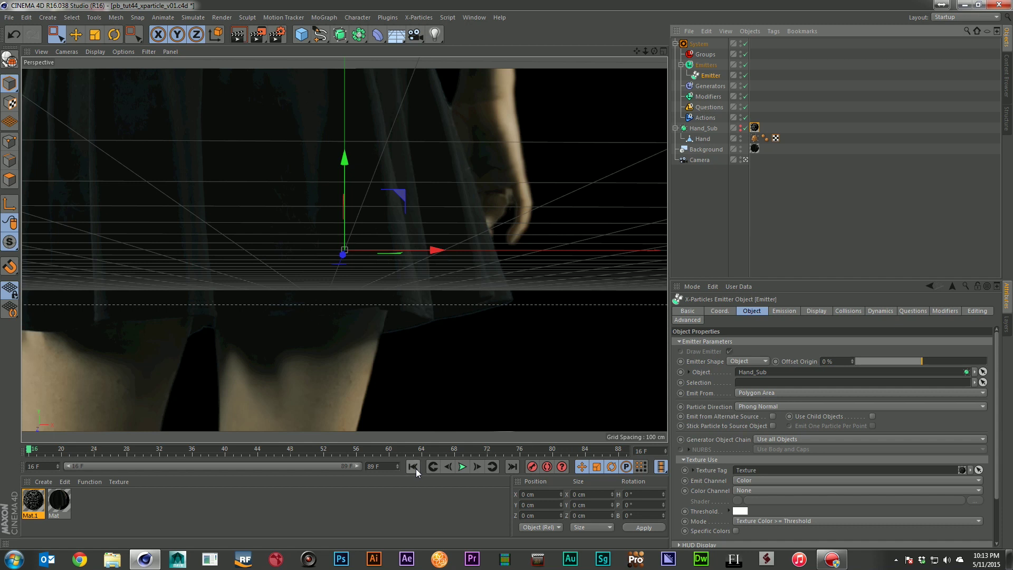
{"action": "left_click", "coordinate": [464, 466]}
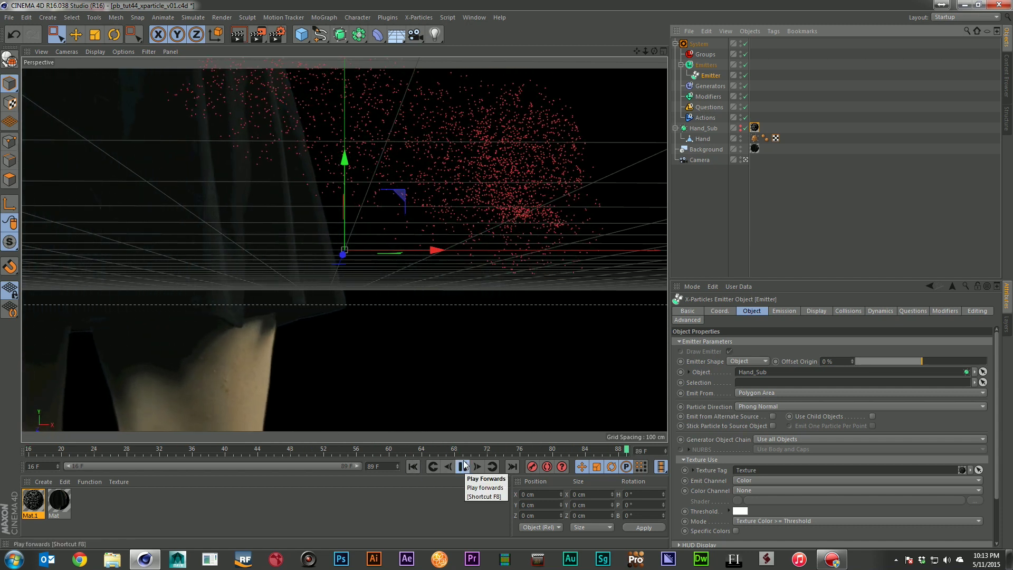
Set the emitter's particle Speed to 0 cm and preview the emission
{"action": "left_click", "coordinate": [463, 465]}
{"action": "left_click", "coordinate": [414, 466]}
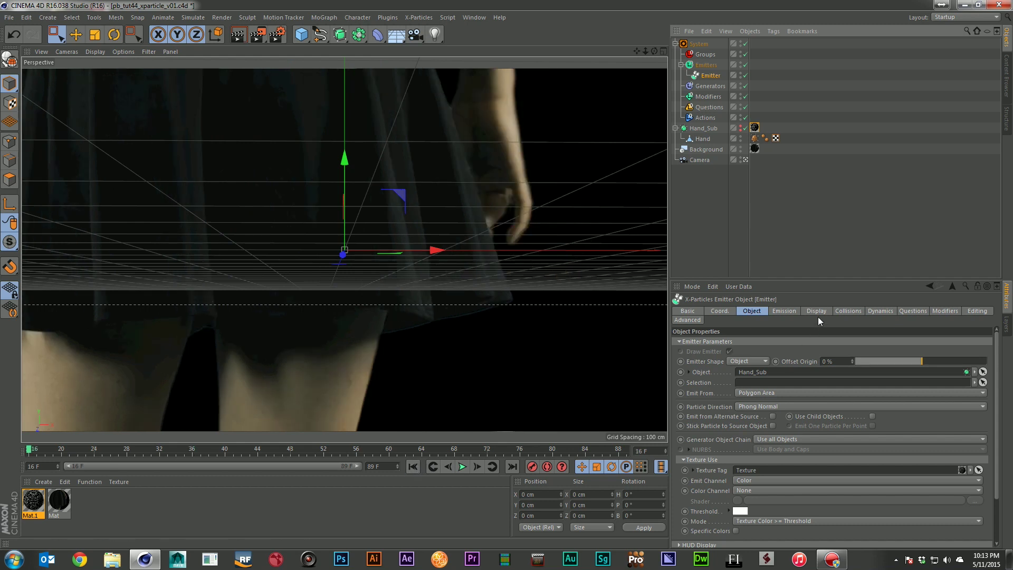
{"action": "left_click", "coordinate": [785, 311]}
{"action": "left_click", "coordinate": [761, 452]}
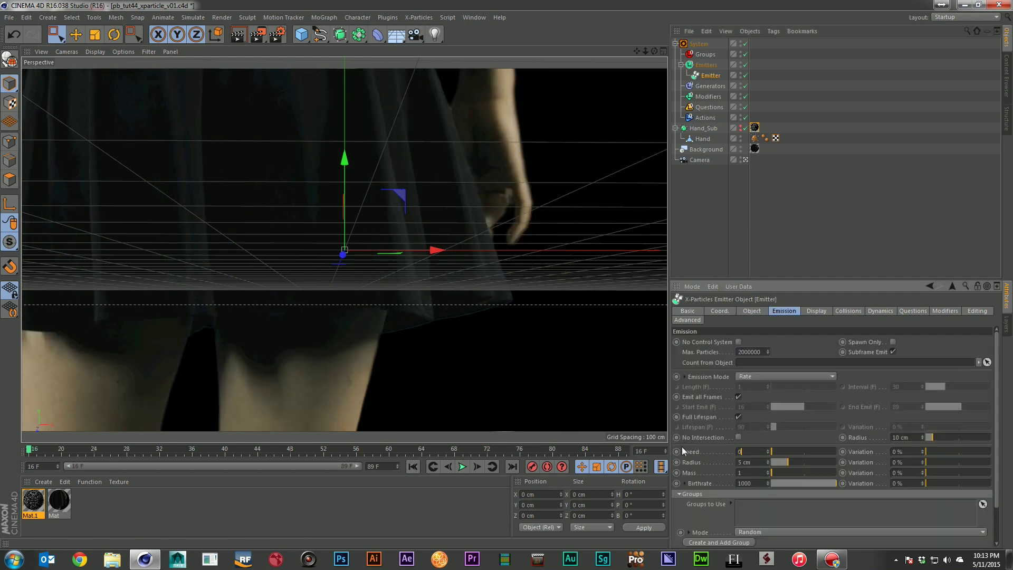
{"action": "type", "text": "0"}
{"action": "key", "text": "Return"}
{"action": "left_click", "coordinate": [462, 465]}
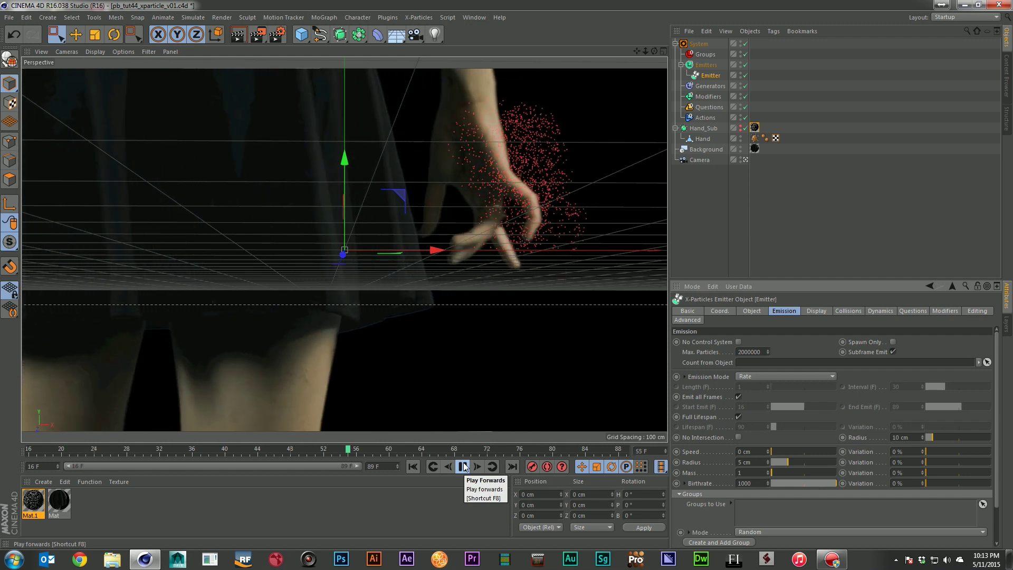
{"action": "left_click", "coordinate": [463, 467]}
{"action": "left_click", "coordinate": [413, 467]}
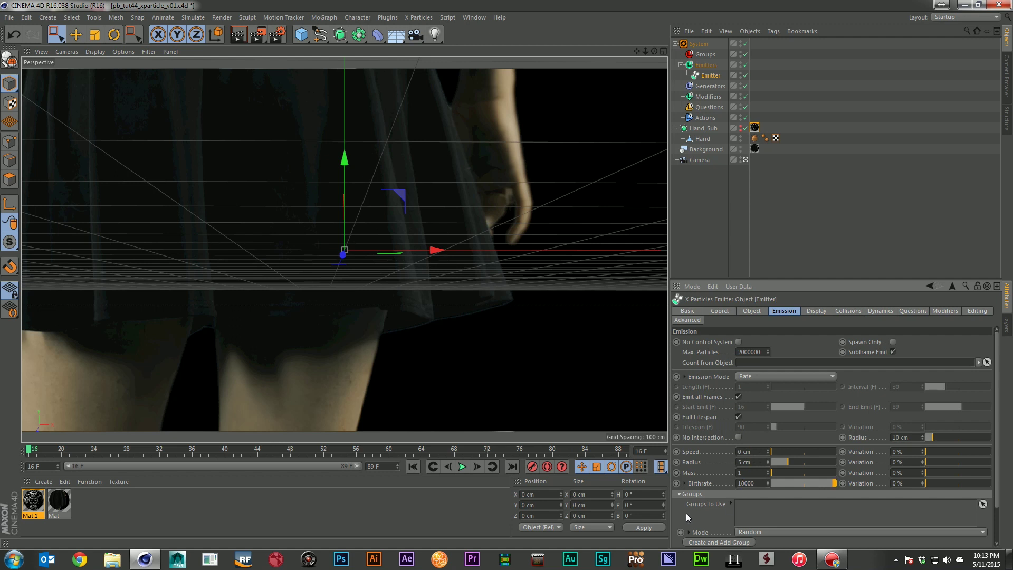
Set both the particle Radius and emitter Radius to 0 cm and preview
{"action": "left_click", "coordinate": [462, 466]}
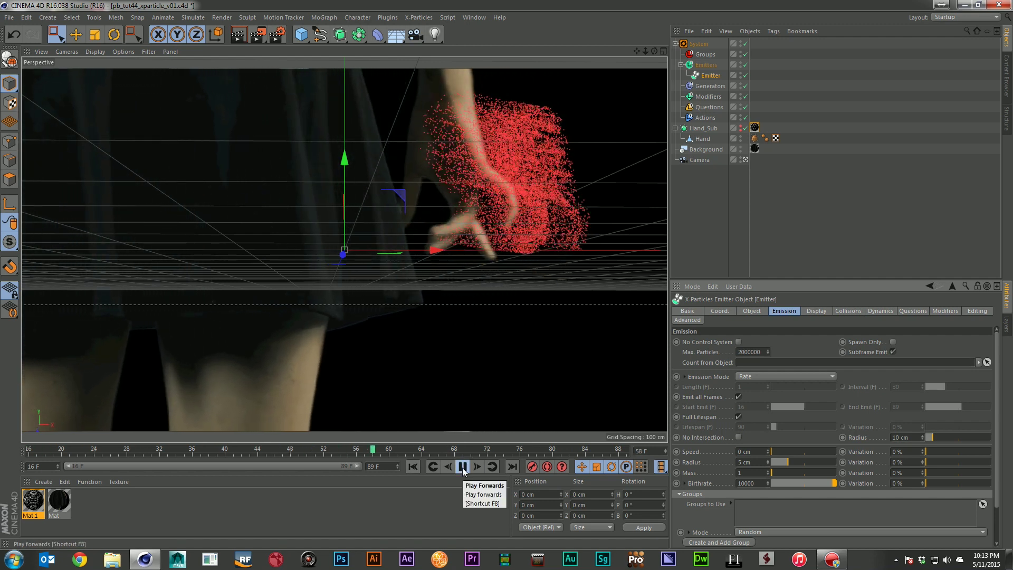
{"action": "left_click", "coordinate": [462, 468]}
{"action": "left_click", "coordinate": [431, 467]}
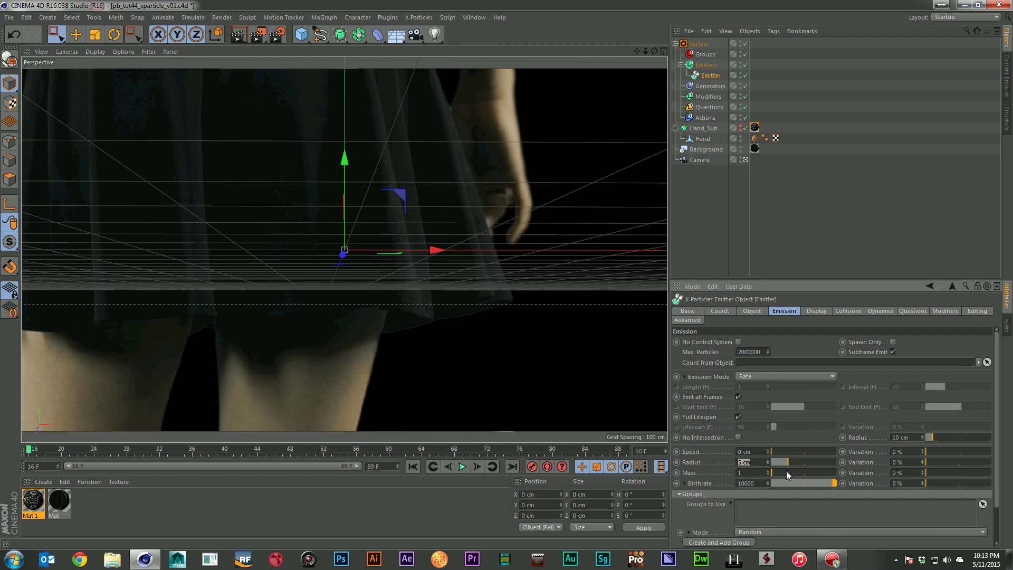
{"action": "type", "text": "0"}
{"action": "key", "text": "Return"}
{"action": "double_click", "coordinate": [918, 440]}
{"action": "type", "text": "0"}
{"action": "key", "text": "Return"}
{"action": "left_click", "coordinate": [462, 466]}
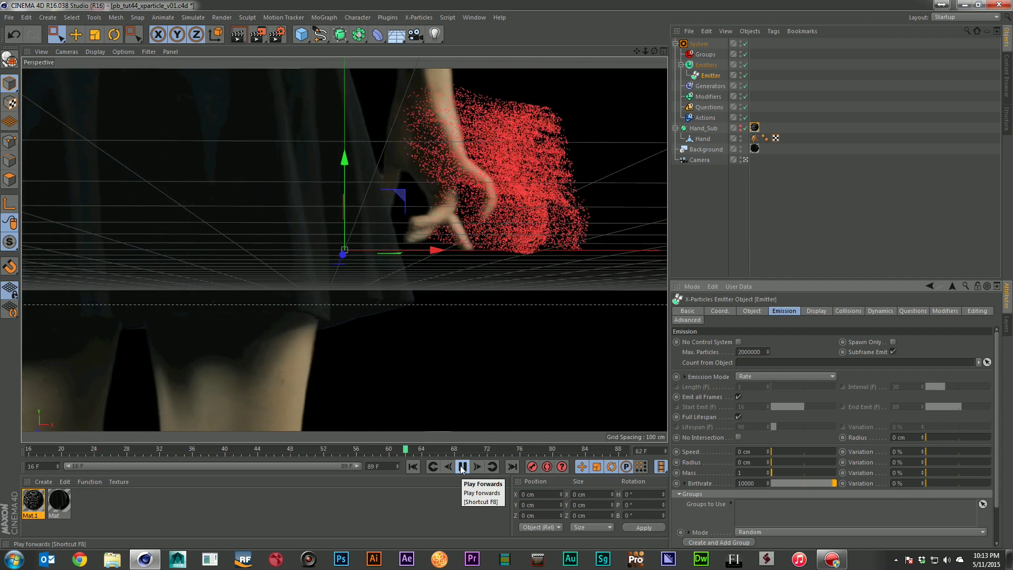
{"action": "left_click", "coordinate": [463, 466]}
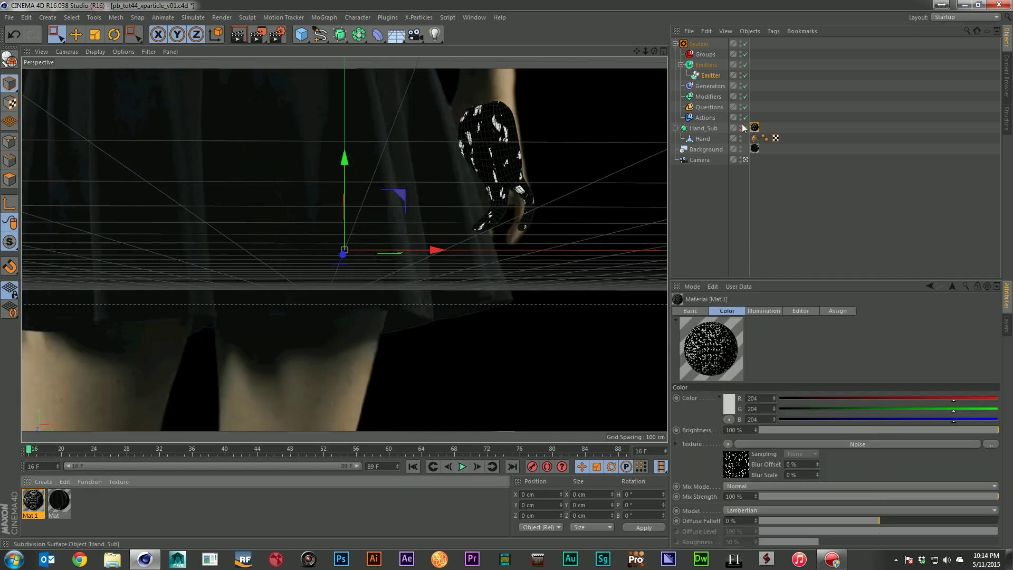
Hide the hand mesh, deselect everything, and play the particles before rewinding
{"action": "left_click", "coordinate": [741, 127]}
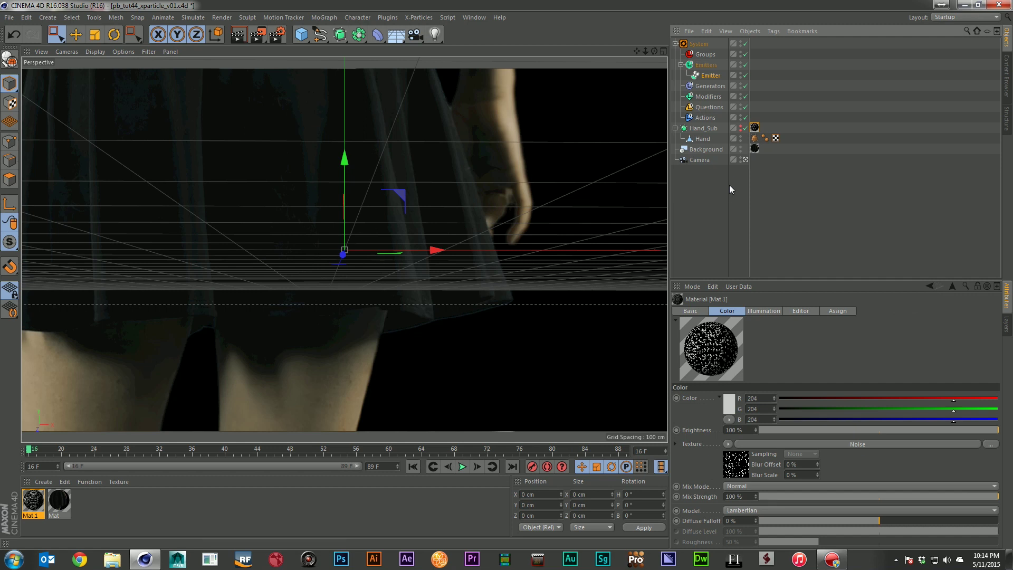
{"action": "left_click", "coordinate": [730, 189]}
{"action": "left_click", "coordinate": [463, 467]}
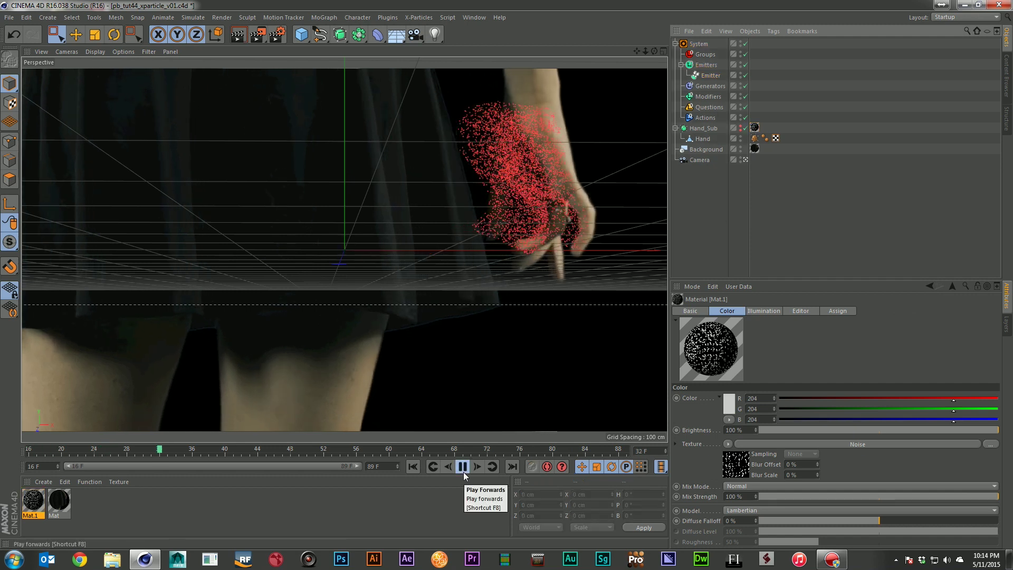
{"action": "left_click", "coordinate": [463, 468]}
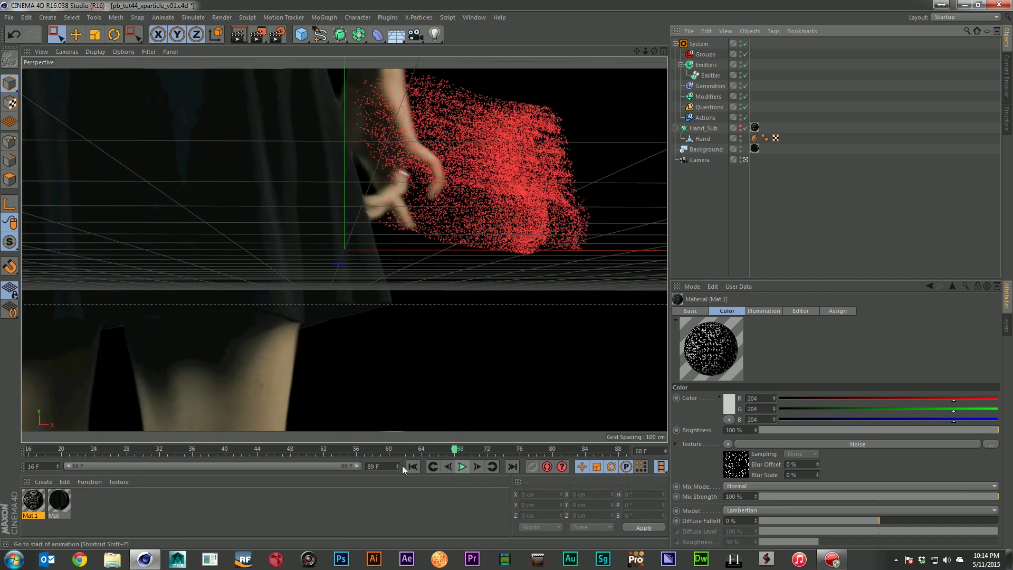
{"action": "left_click", "coordinate": [416, 463]}
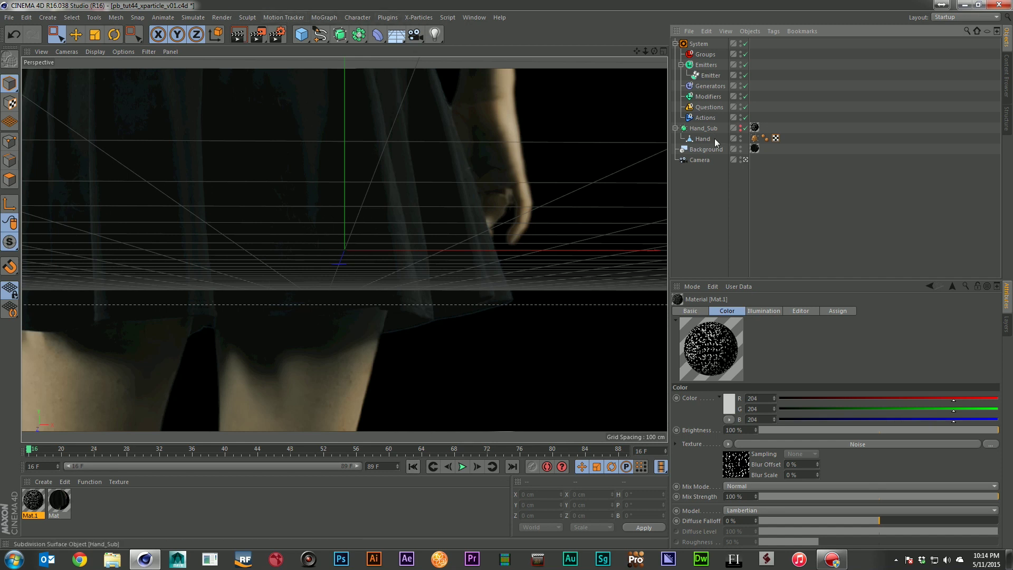
Add an X-Particles Gravity modifier into the Modifiers folder and preview its effect
{"action": "left_click", "coordinate": [419, 17]}
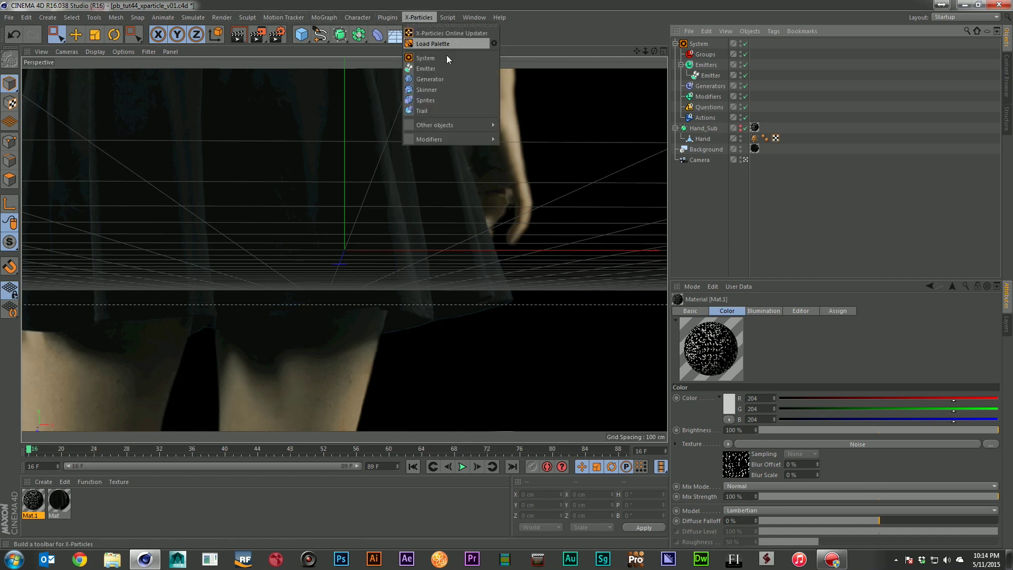
{"action": "mouse_move", "coordinate": [478, 139]}
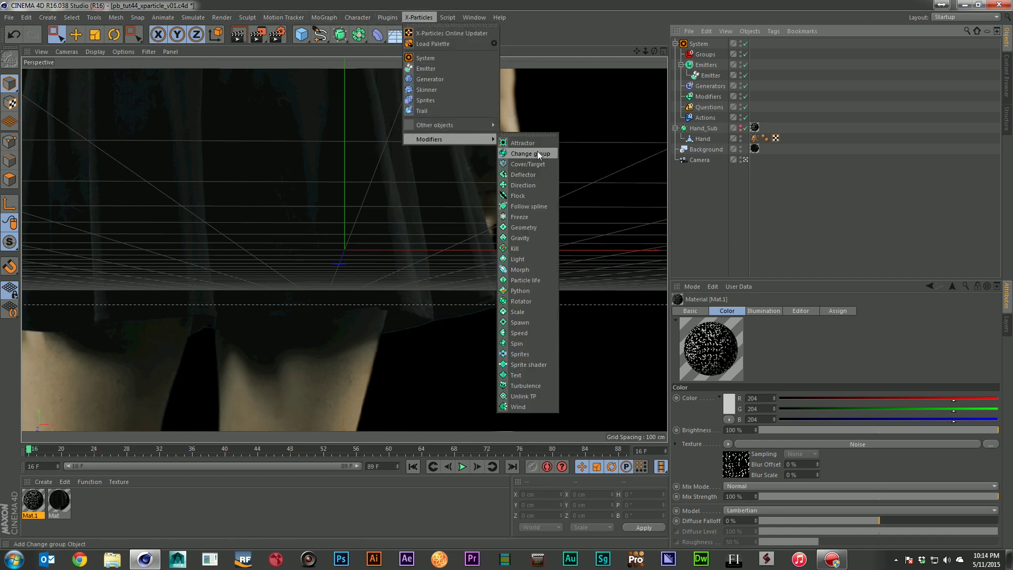
{"action": "left_click", "coordinate": [532, 237]}
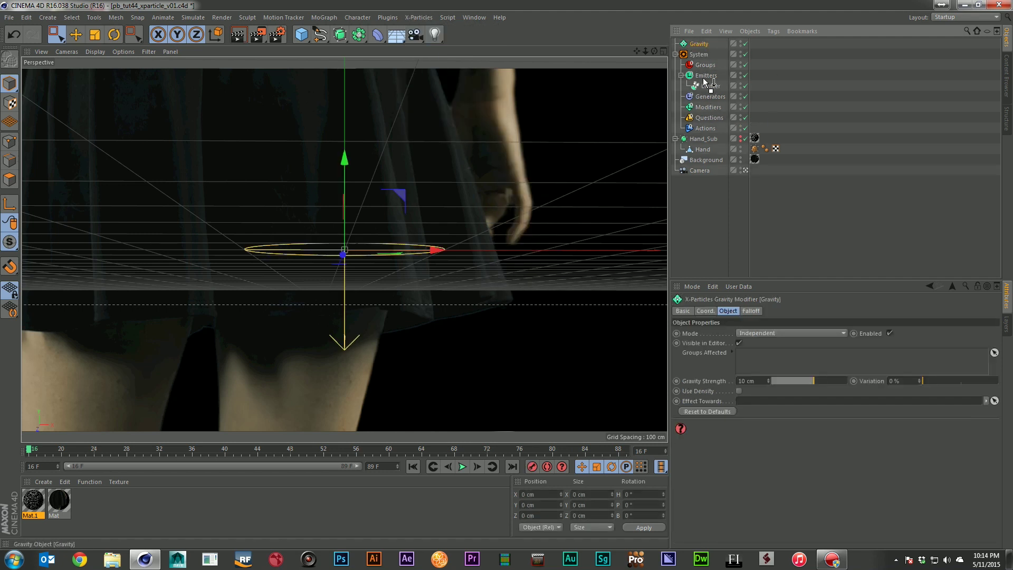
{"action": "left_click_drag", "start_coordinate": [704, 79], "coordinate": [712, 104]}
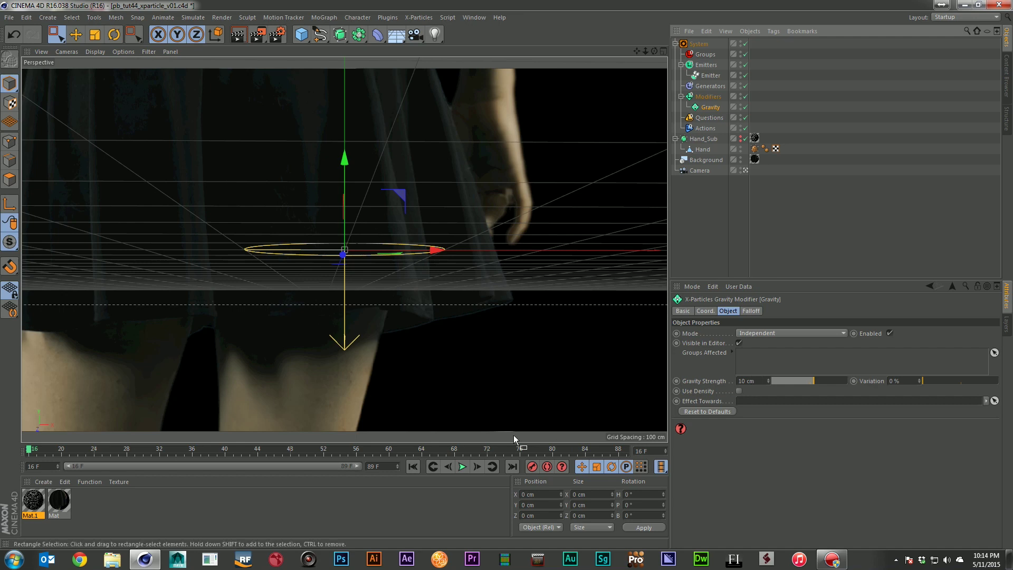
{"action": "left_click", "coordinate": [462, 466]}
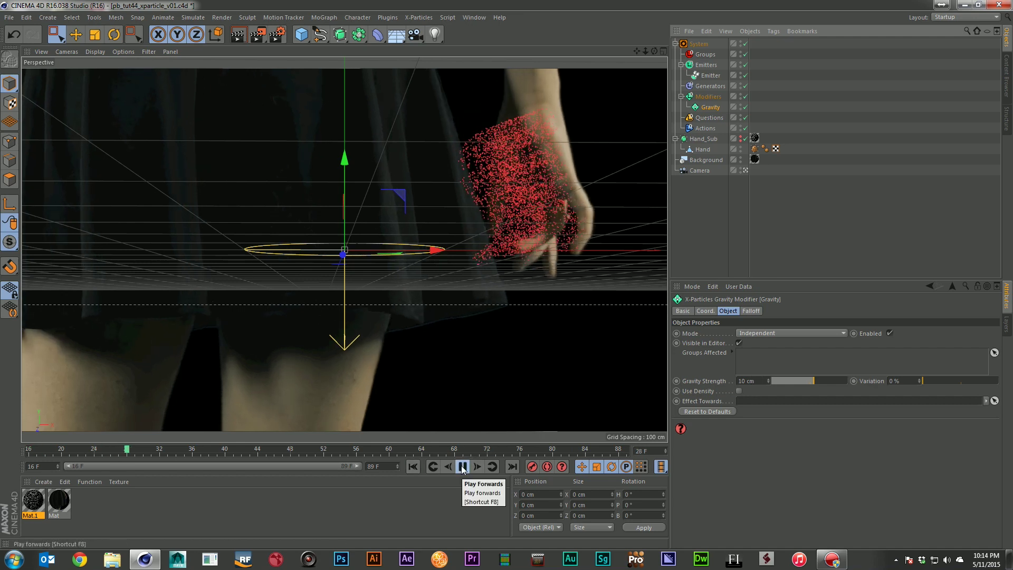
{"action": "left_click", "coordinate": [463, 467]}
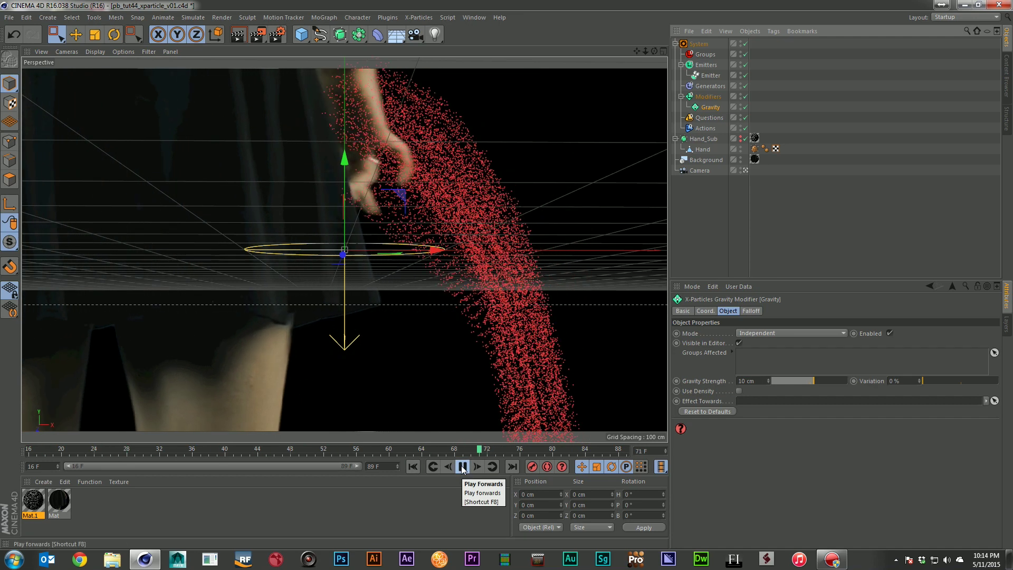
{"action": "left_click", "coordinate": [408, 467]}
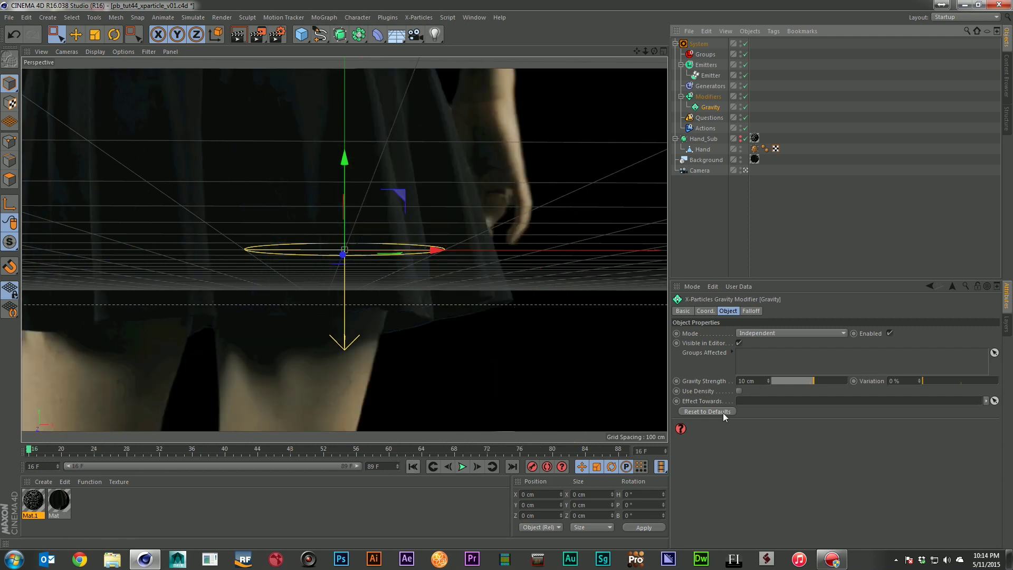
Set Gravity Strength to 2 cm and replay the simulation
{"action": "left_click", "coordinate": [765, 381]}
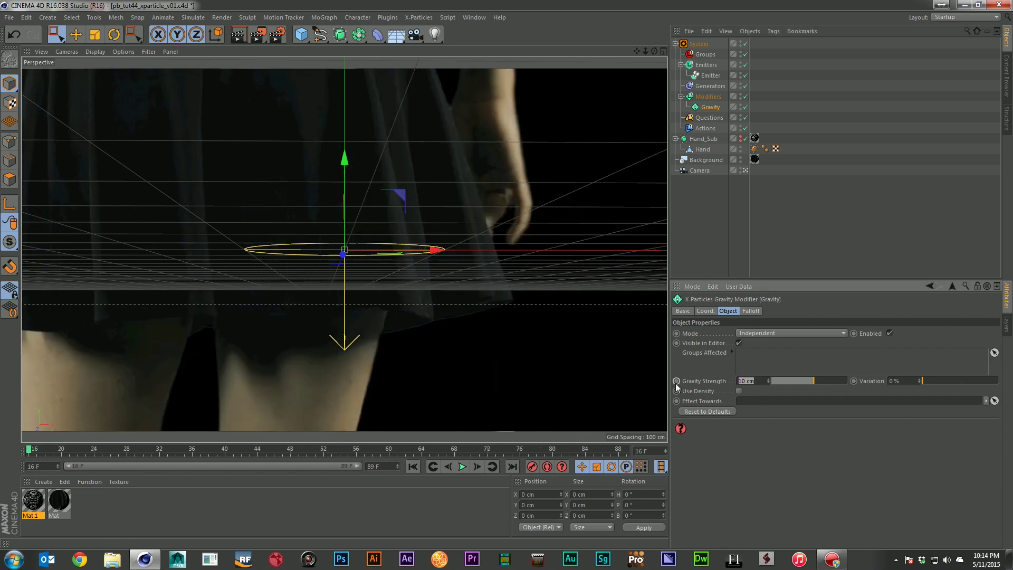
{"action": "type", "text": "2"}
{"action": "key", "text": "Return"}
{"action": "left_click", "coordinate": [462, 466]}
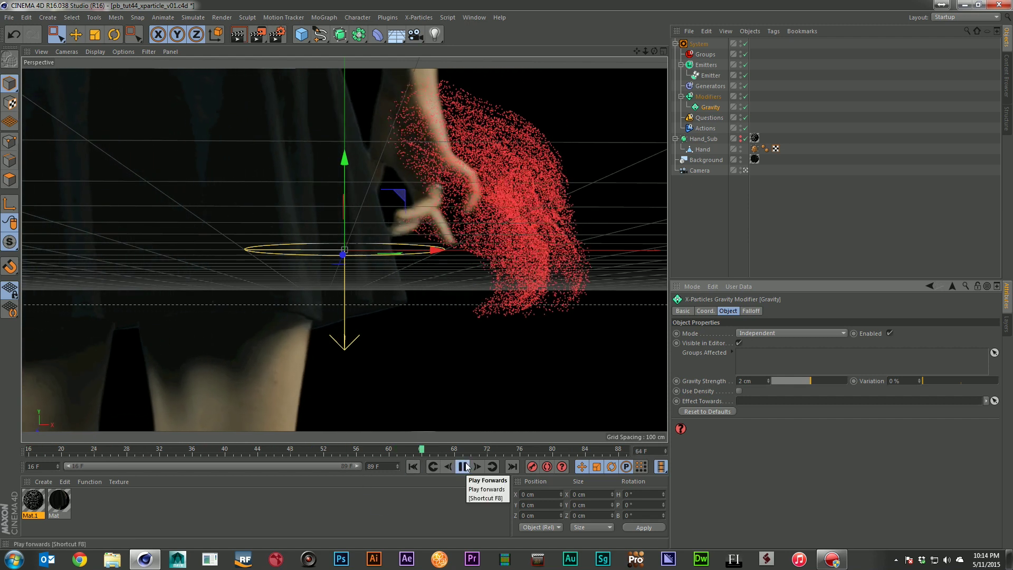
{"action": "left_click", "coordinate": [413, 467]}
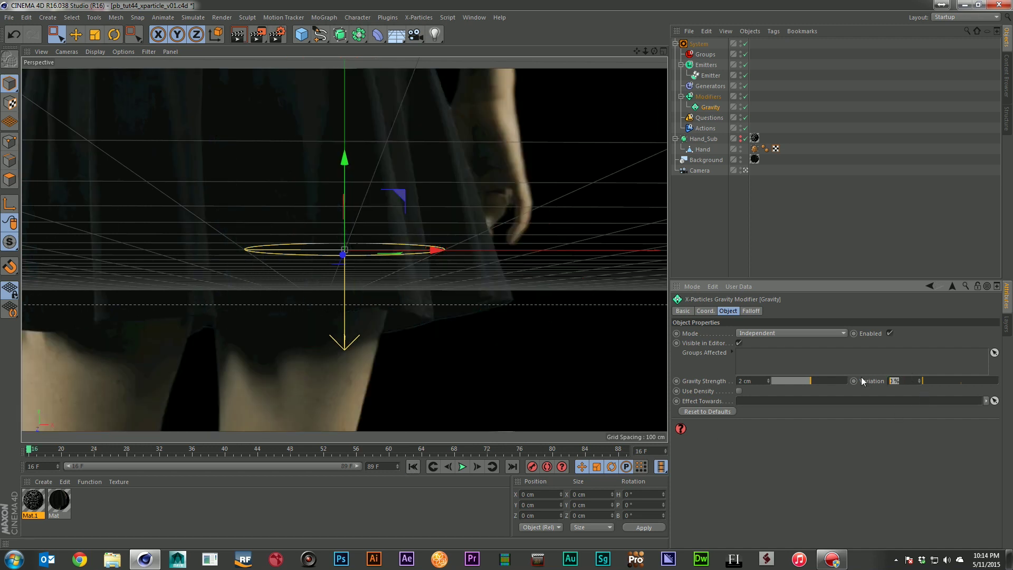
Set the gravity Variation to 50 % and preview the result
{"action": "type", "text": "50"}
{"action": "key", "text": "Return"}
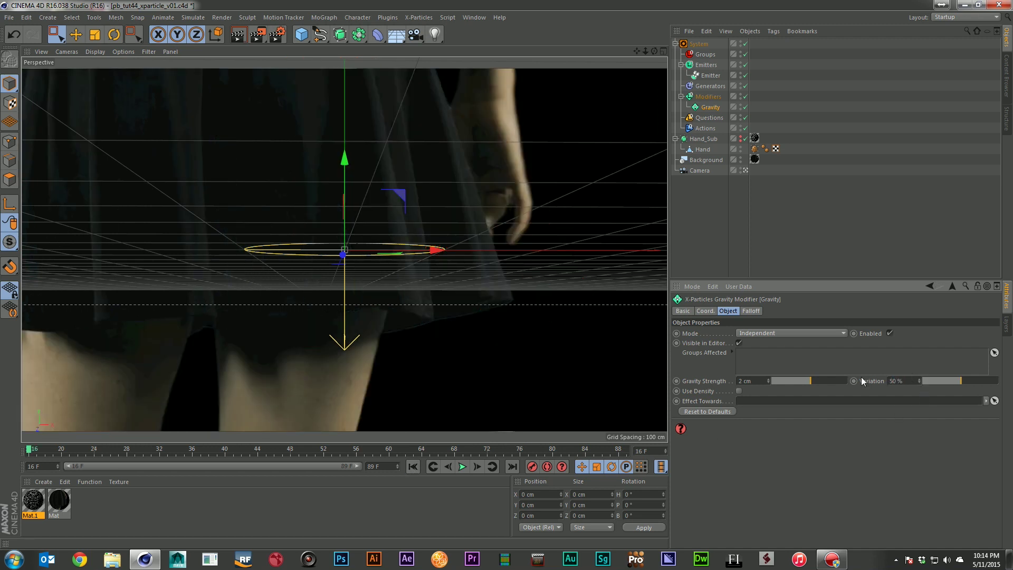
{"action": "left_click", "coordinate": [466, 469]}
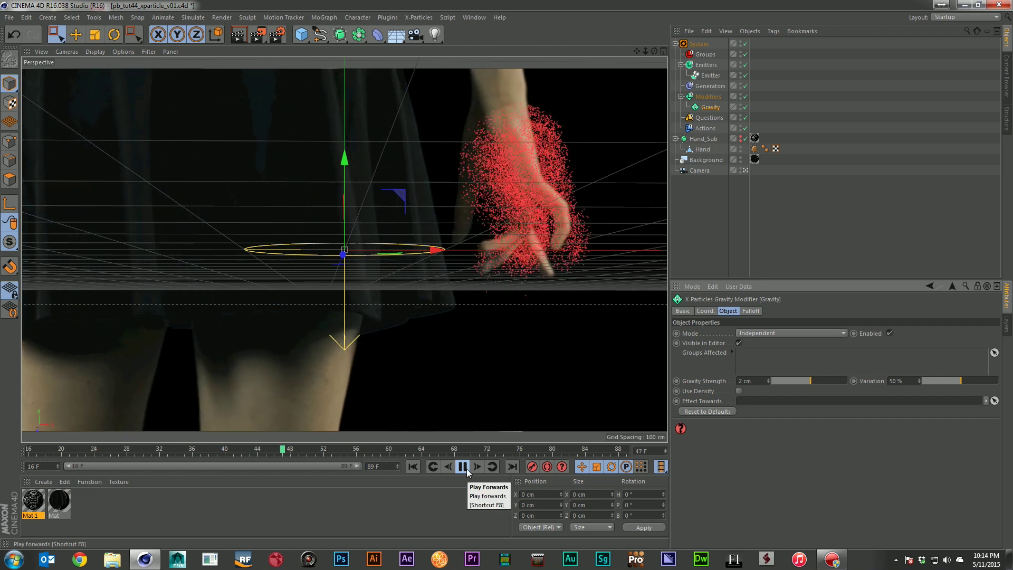
{"action": "left_click", "coordinate": [466, 469]}
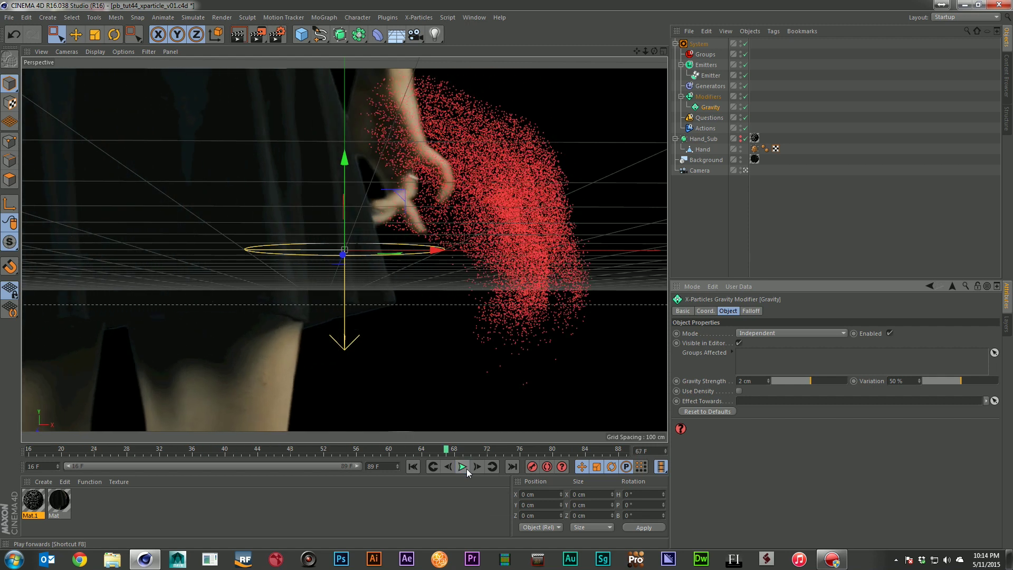
{"action": "left_click", "coordinate": [409, 466]}
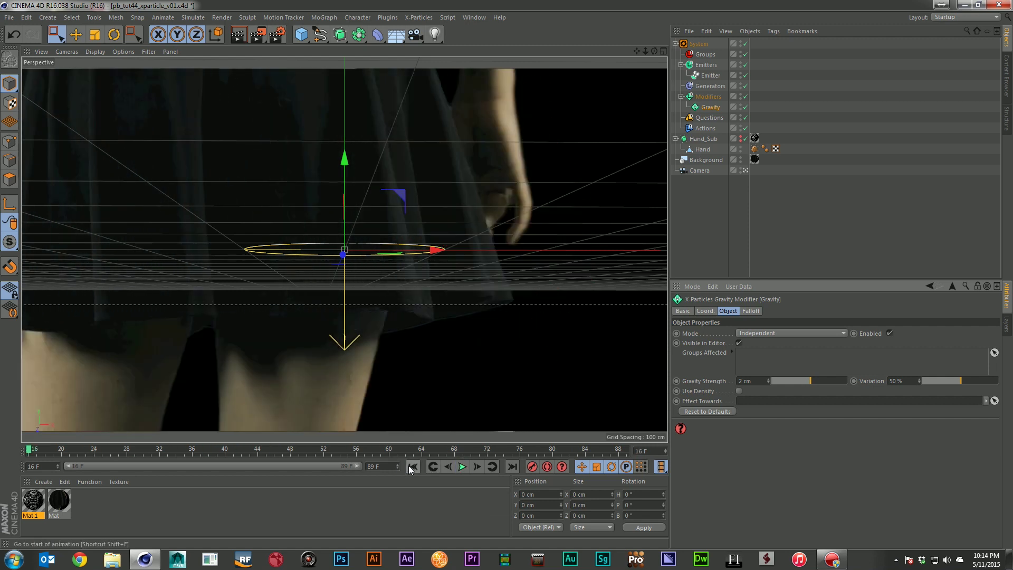
{"action": "left_click", "coordinate": [705, 97]}
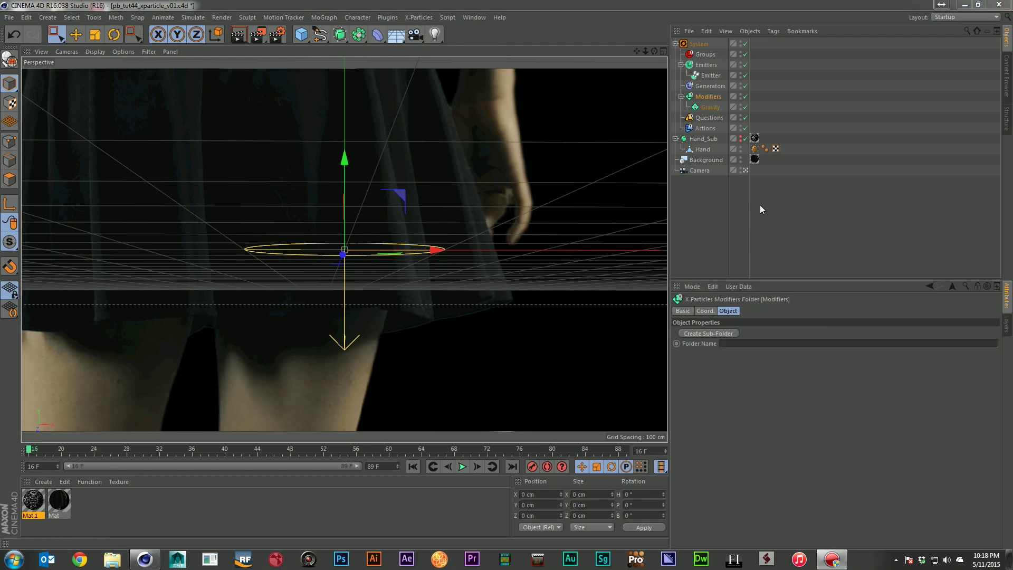
{"action": "left_click", "coordinate": [418, 17]}
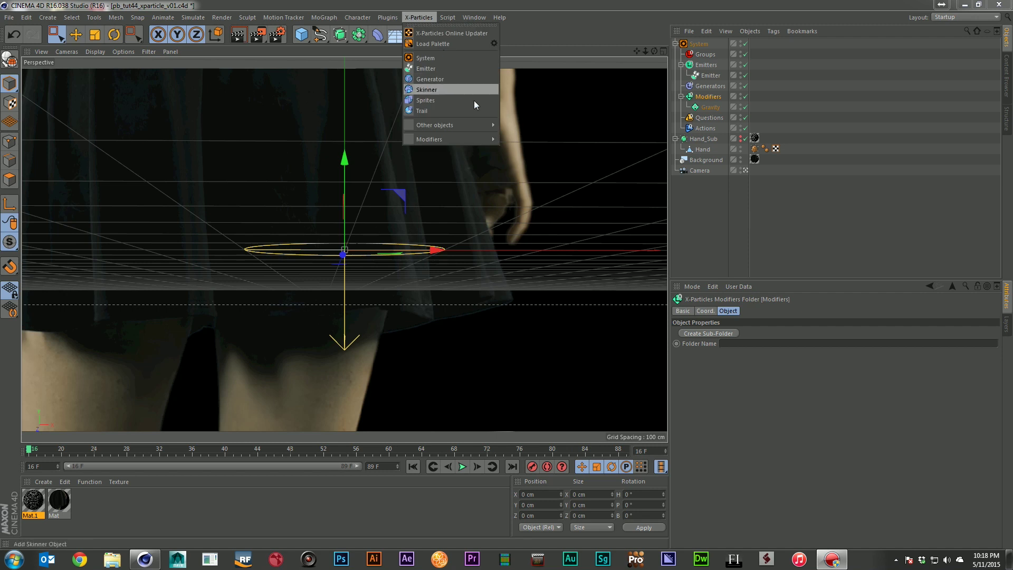
Add a Turbulence modifier into the Modifiers folder and preview the swirling
{"action": "mouse_move", "coordinate": [496, 141]}
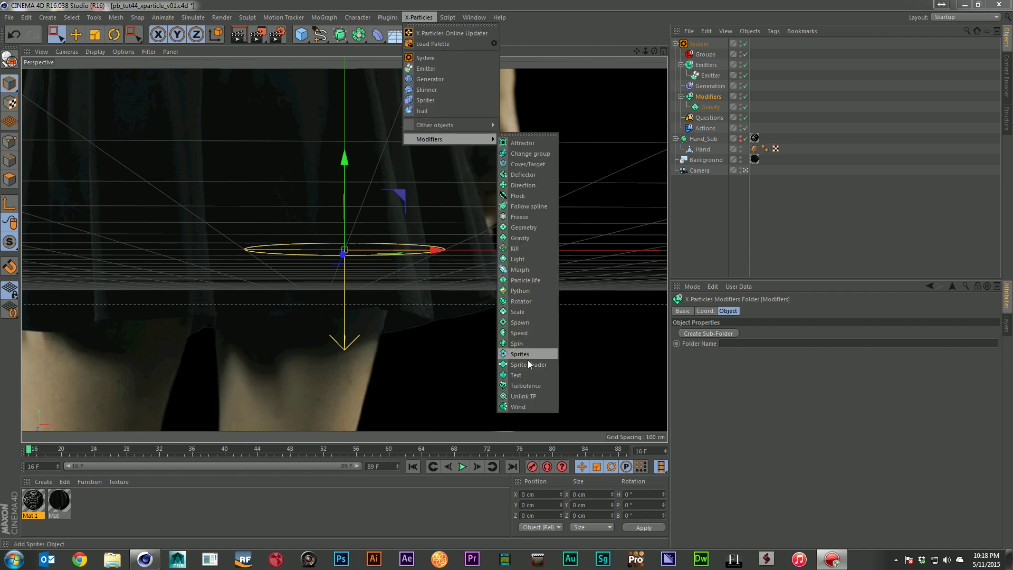
{"action": "left_click", "coordinate": [528, 389]}
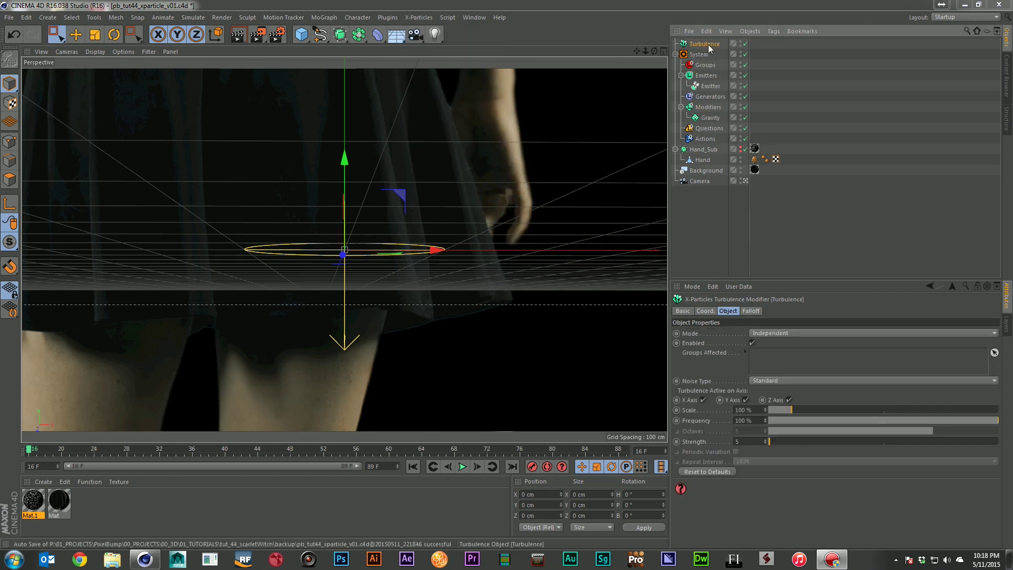
{"action": "left_click_drag", "start_coordinate": [707, 46], "coordinate": [707, 124]}
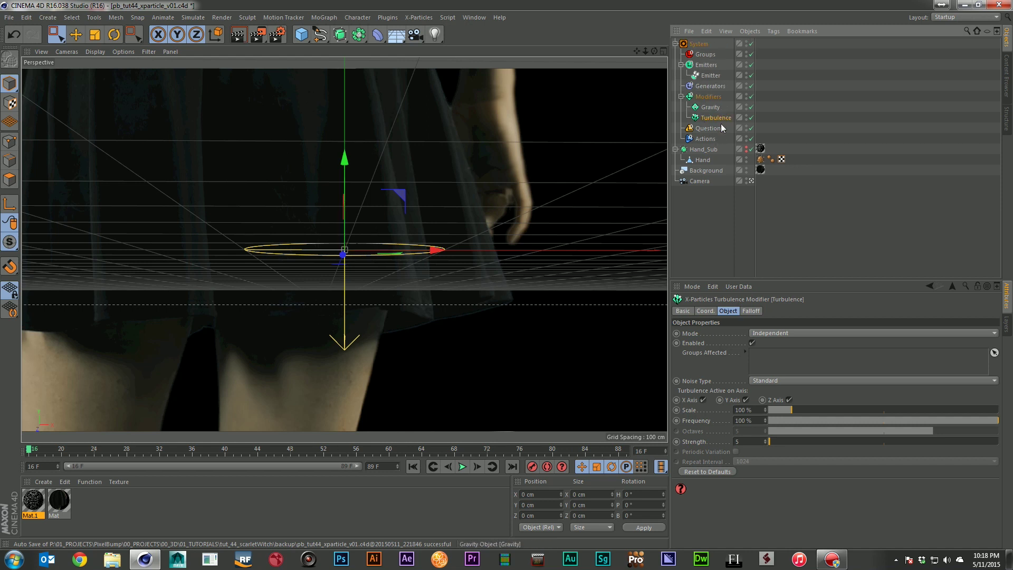
{"action": "left_click", "coordinate": [461, 468]}
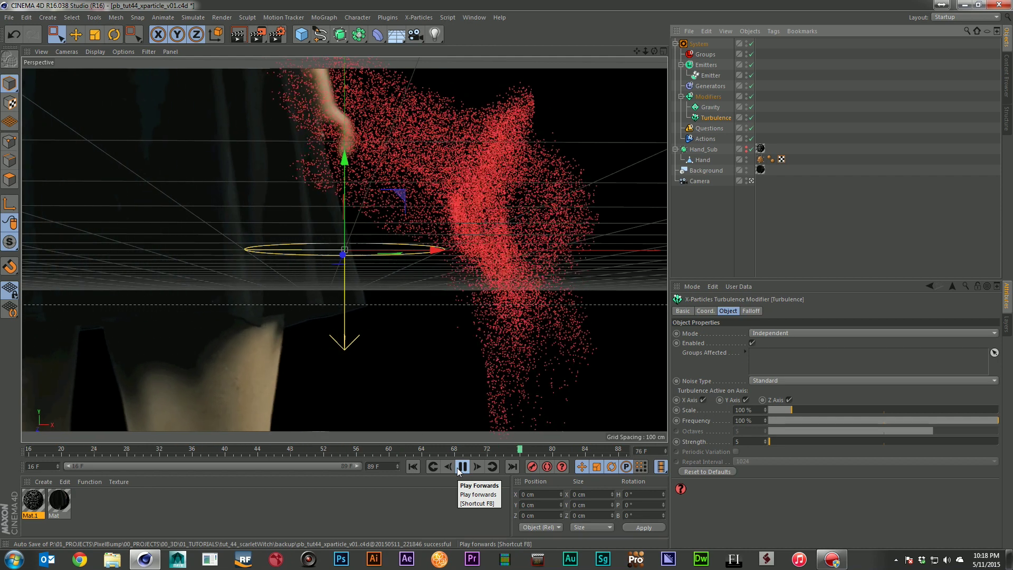
{"action": "left_click", "coordinate": [462, 466]}
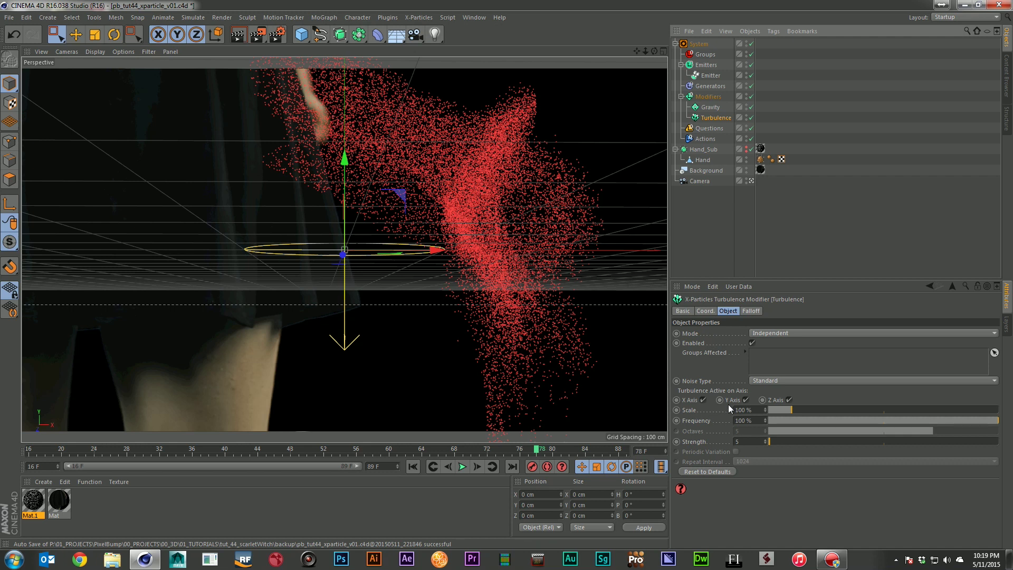
Set the turbulence Scale to 50 % and replay from the first frame
{"action": "left_click", "coordinate": [757, 412]}
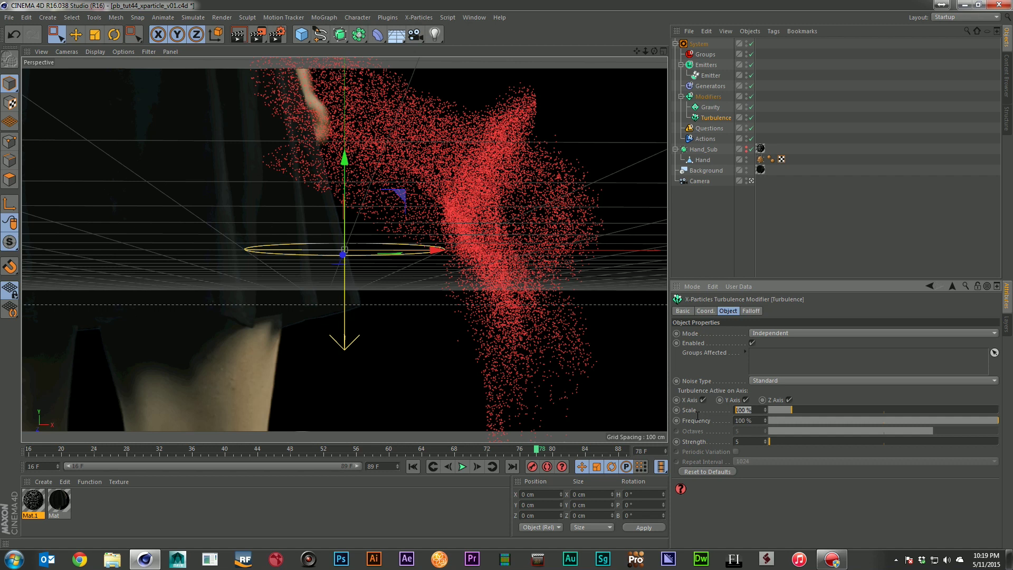
{"action": "type", "text": "50"}
{"action": "key", "text": "Return"}
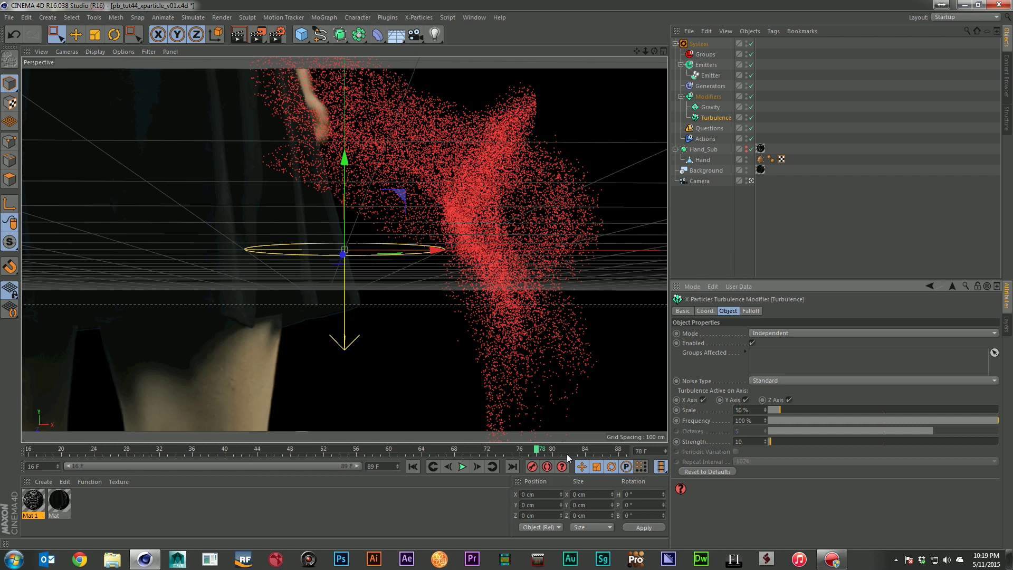
{"action": "left_click", "coordinate": [413, 466]}
{"action": "left_click", "coordinate": [462, 467]}
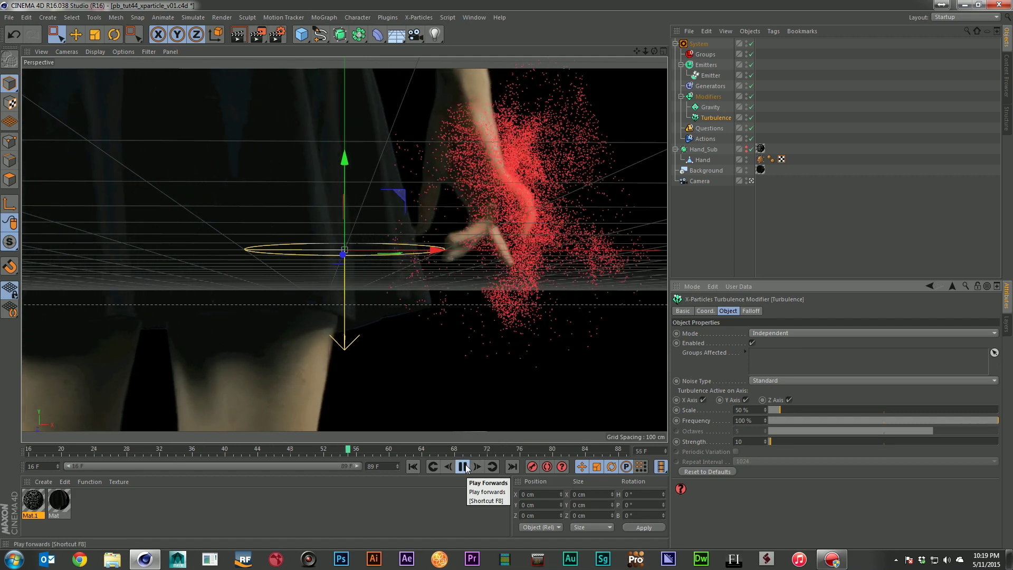
{"action": "left_click", "coordinate": [463, 466]}
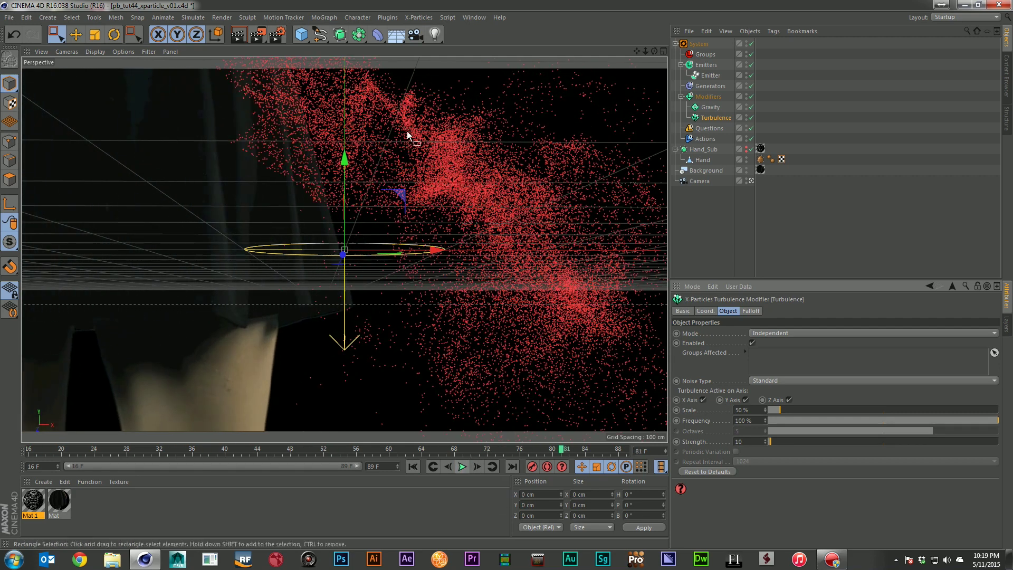
{"action": "left_click", "coordinate": [415, 464]}
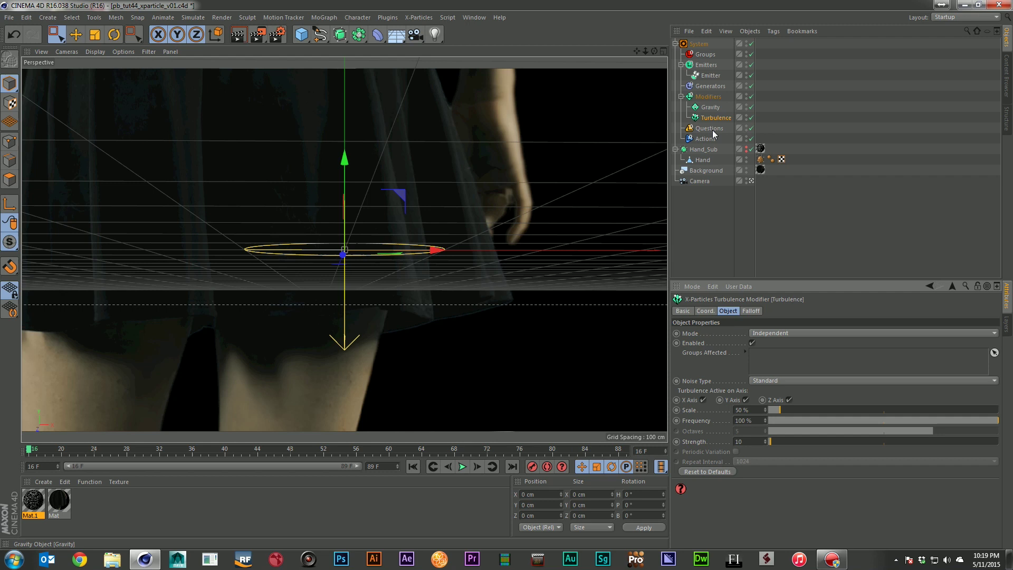
Turn off Emit all Frames on the emitter and set Start Emit to frame 40
{"action": "left_click", "coordinate": [710, 76]}
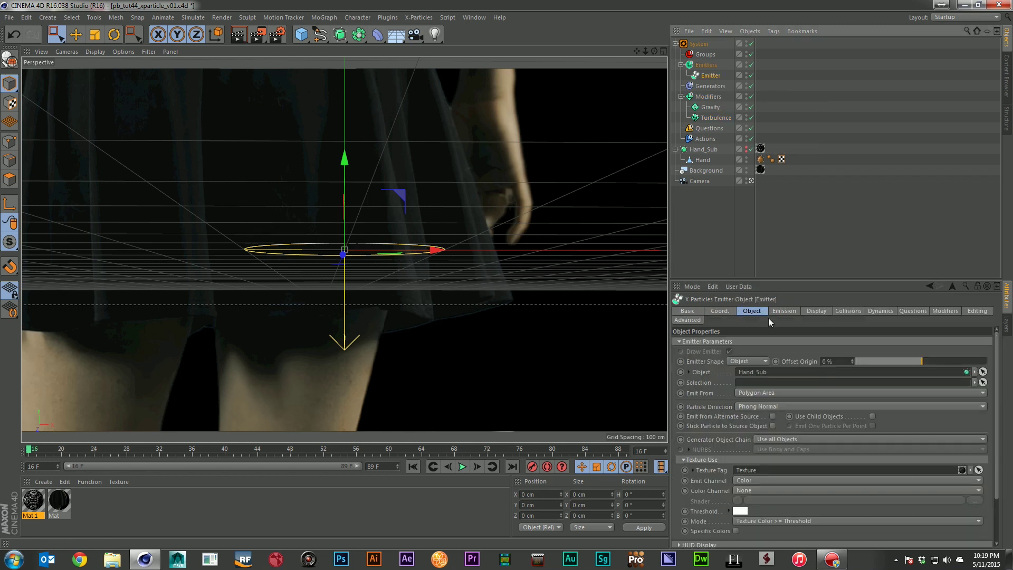
{"action": "left_click", "coordinate": [784, 311]}
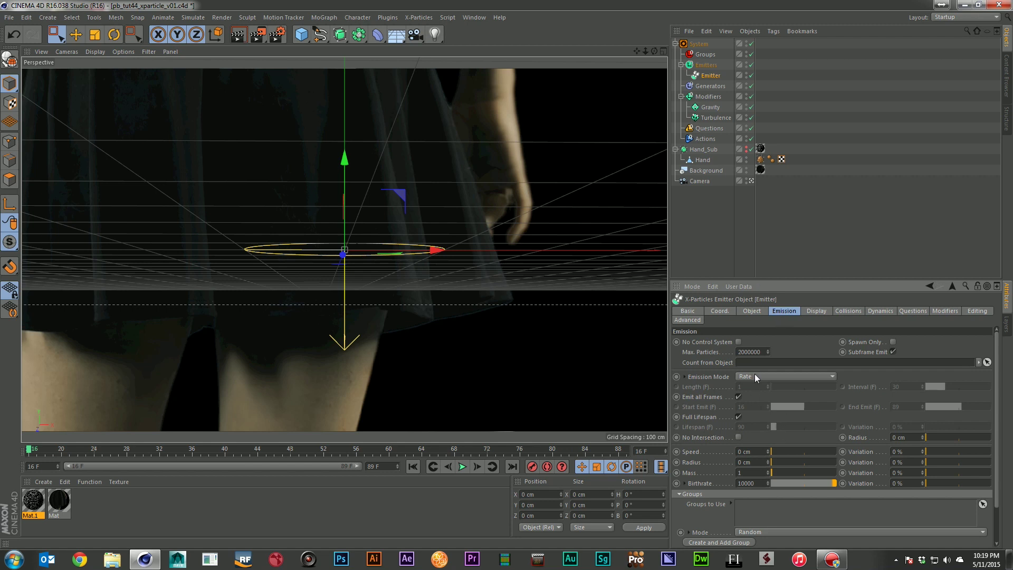
{"action": "left_click", "coordinate": [740, 397]}
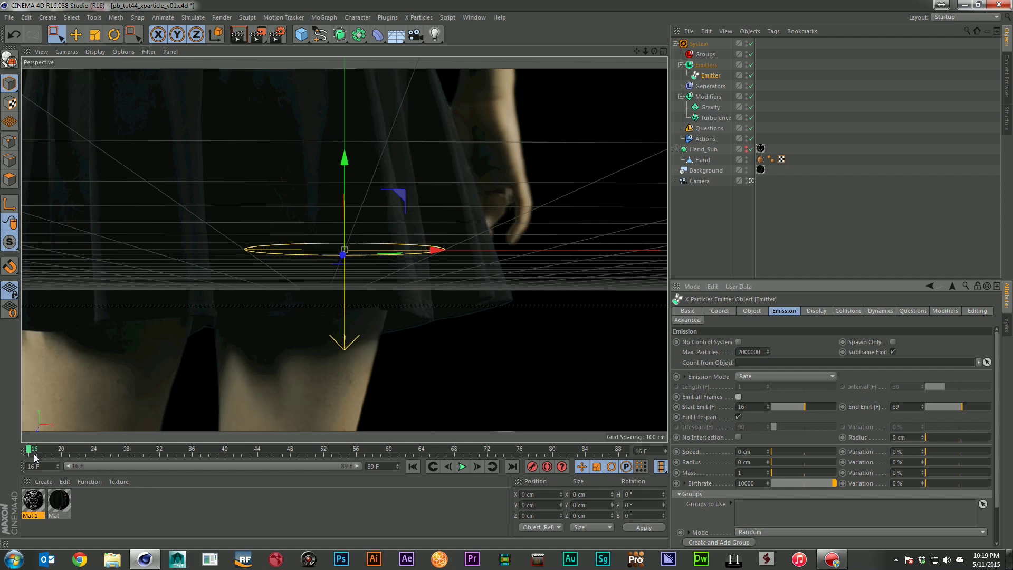
{"action": "left_click_drag", "start_coordinate": [33, 451], "coordinate": [0, 463]}
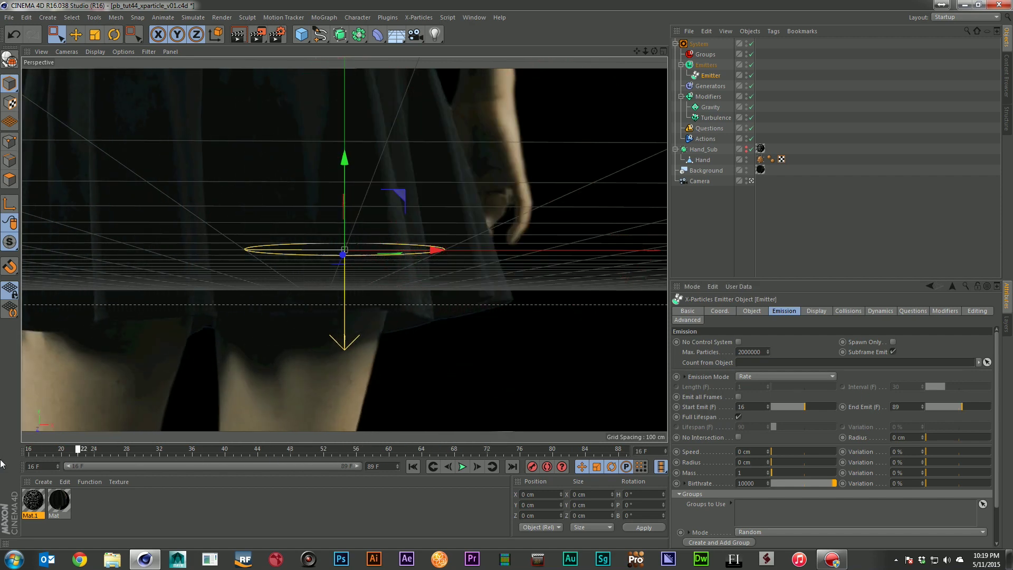
{"action": "left_click", "coordinate": [467, 467]}
{"action": "left_click", "coordinate": [464, 466]}
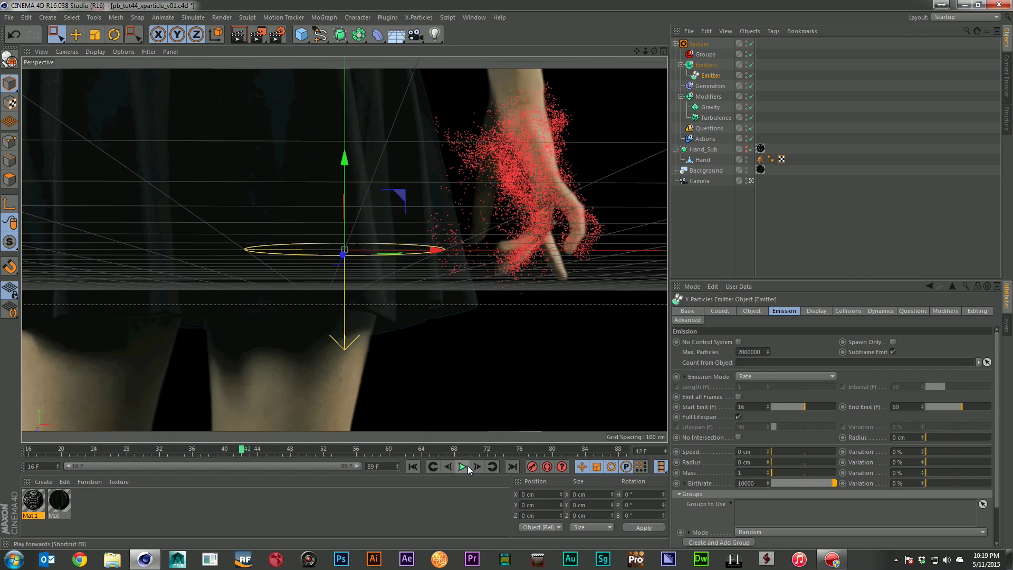
{"action": "double_click", "coordinate": [758, 407]}
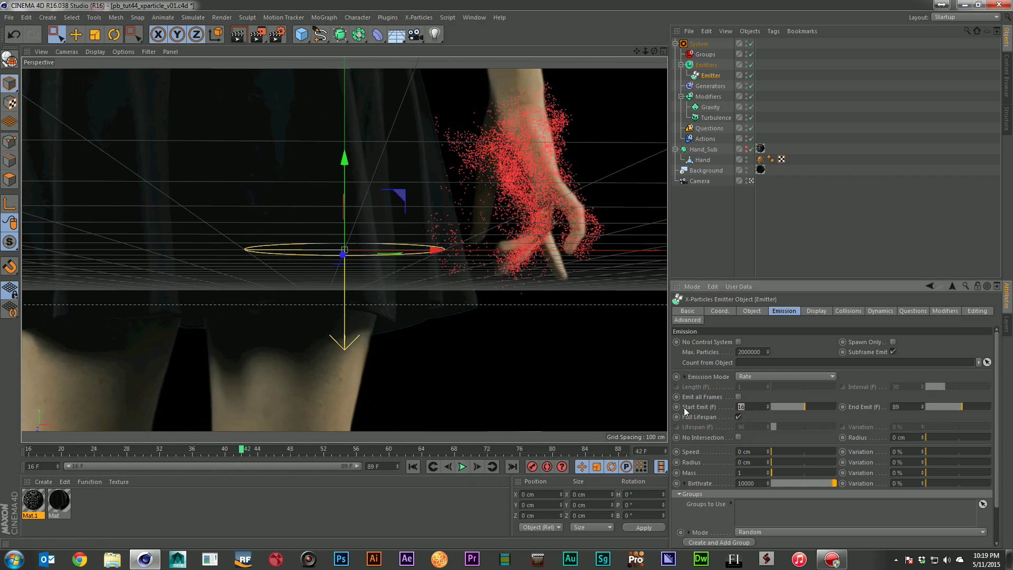
{"action": "type", "text": "40"}
{"action": "key", "text": "Return"}
{"action": "left_click", "coordinate": [413, 466]}
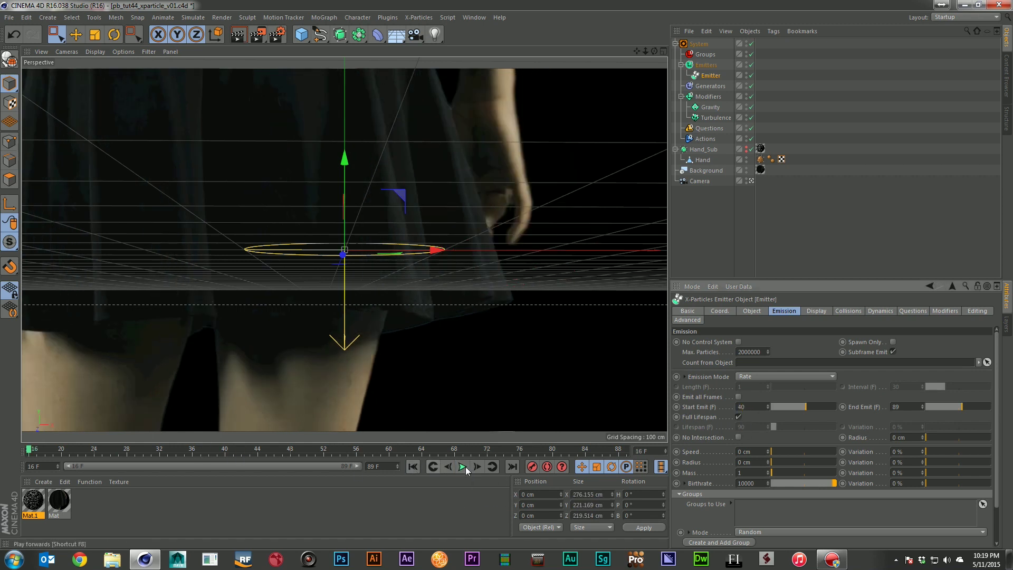
{"action": "left_click", "coordinate": [462, 466]}
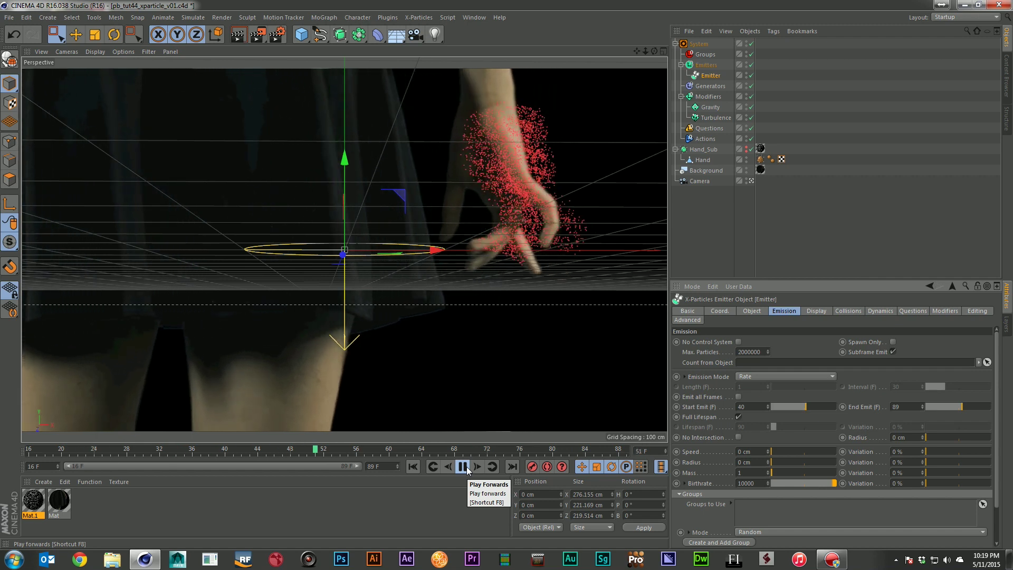
Turn off Full Lifespan, set Lifespan to 24 frames, and preview the shorter-lived particles
{"action": "left_click", "coordinate": [464, 467]}
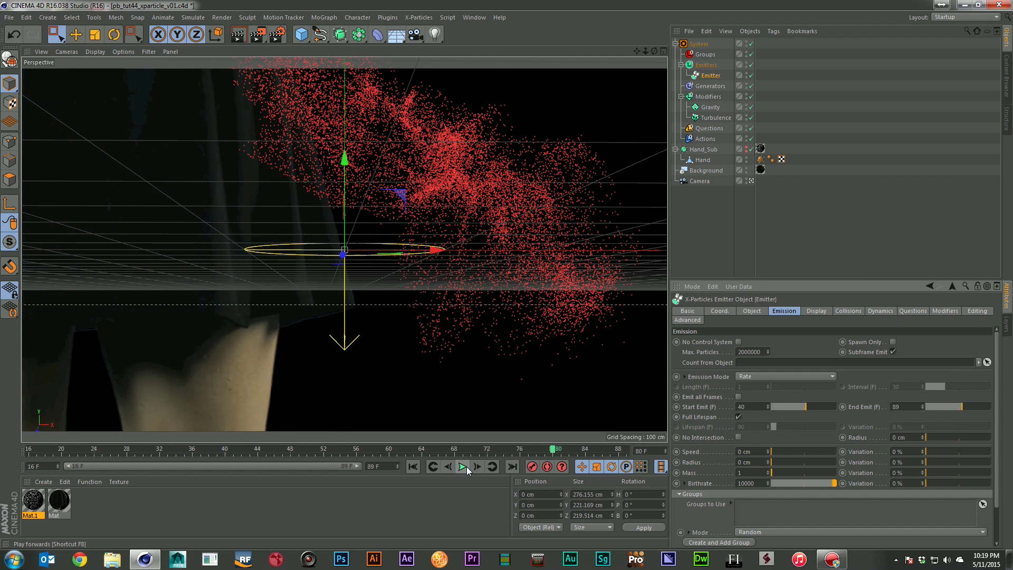
{"action": "left_click", "coordinate": [410, 464]}
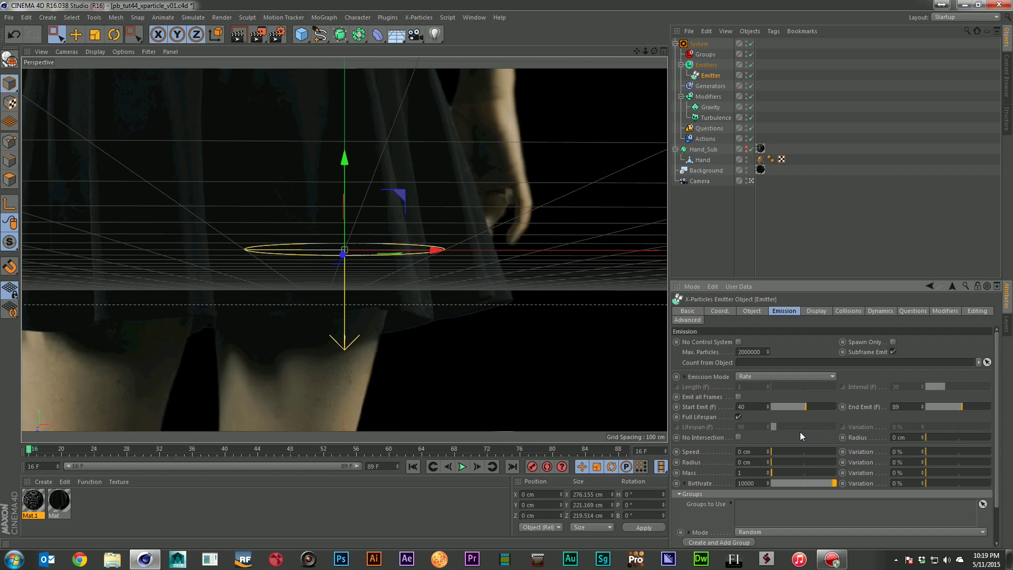
{"action": "left_click", "coordinate": [738, 417]}
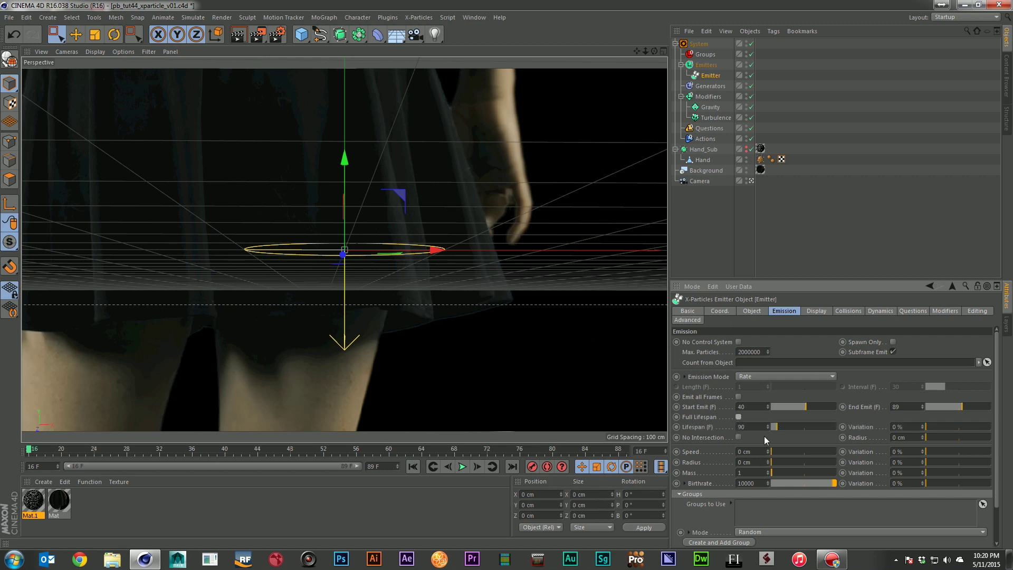
{"action": "type", "text": "24"}
{"action": "key", "text": "Return"}
{"action": "left_click", "coordinate": [463, 466]}
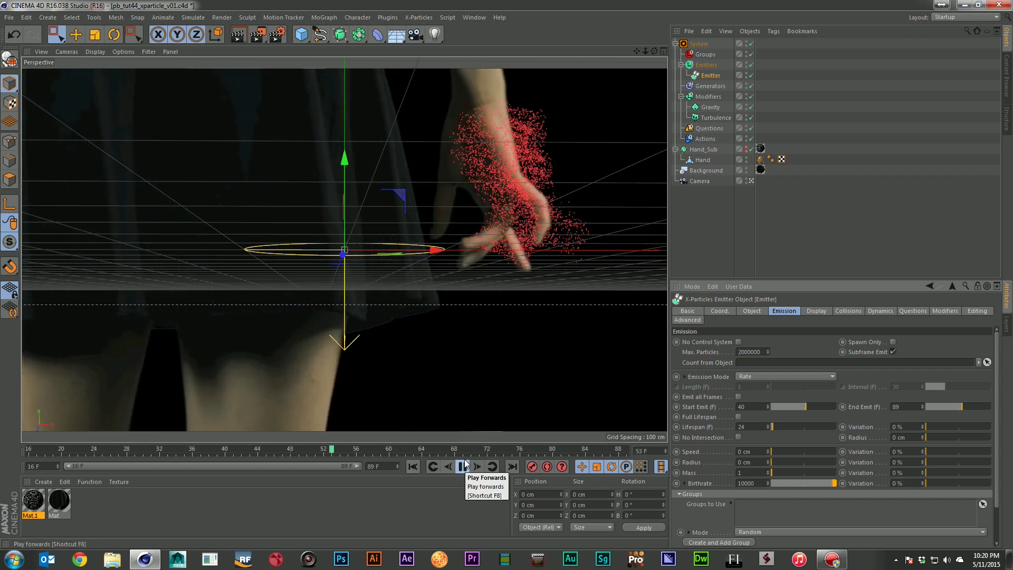
{"action": "left_click", "coordinate": [463, 466]}
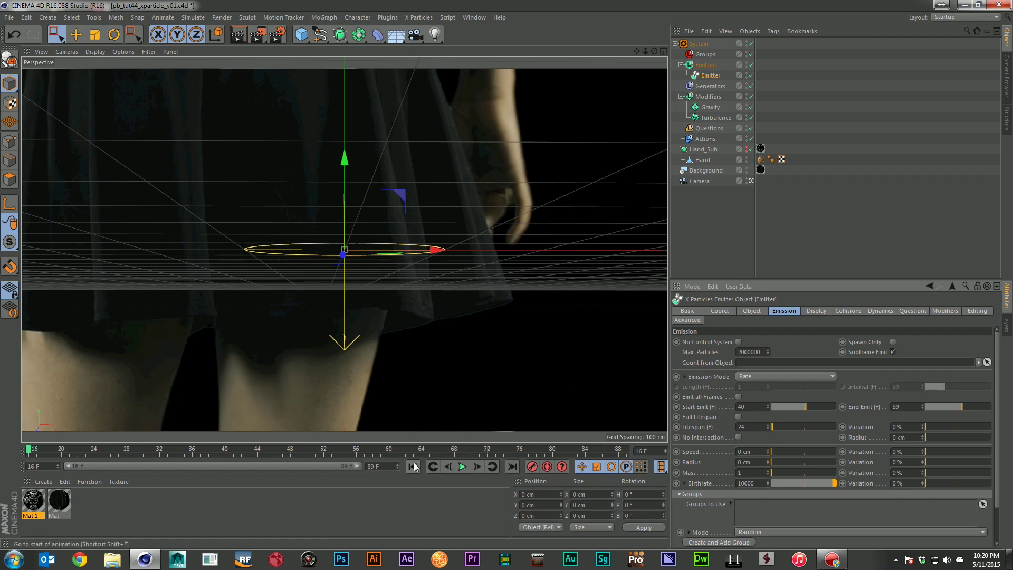
{"action": "left_click", "coordinate": [464, 467]}
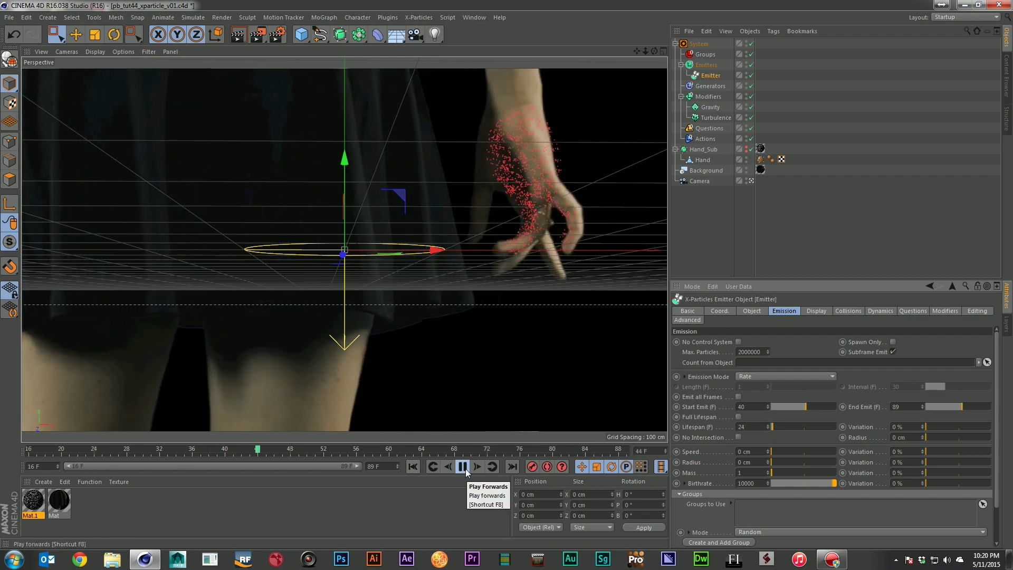
{"action": "left_click", "coordinate": [464, 467]}
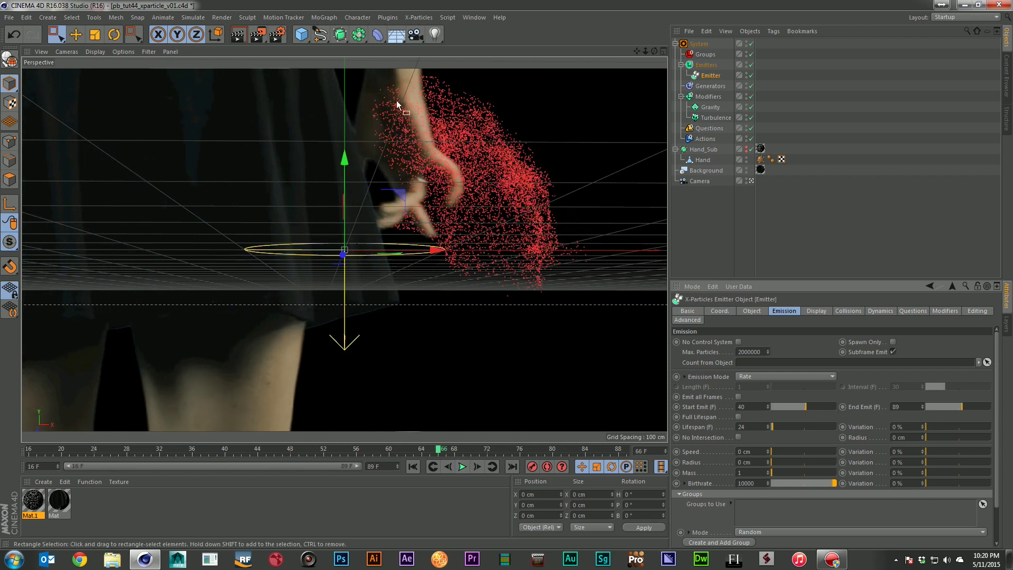
Raise the High Clip of Mat.1's Noise texture to about 78 %
{"action": "double_click", "coordinate": [33, 500]}
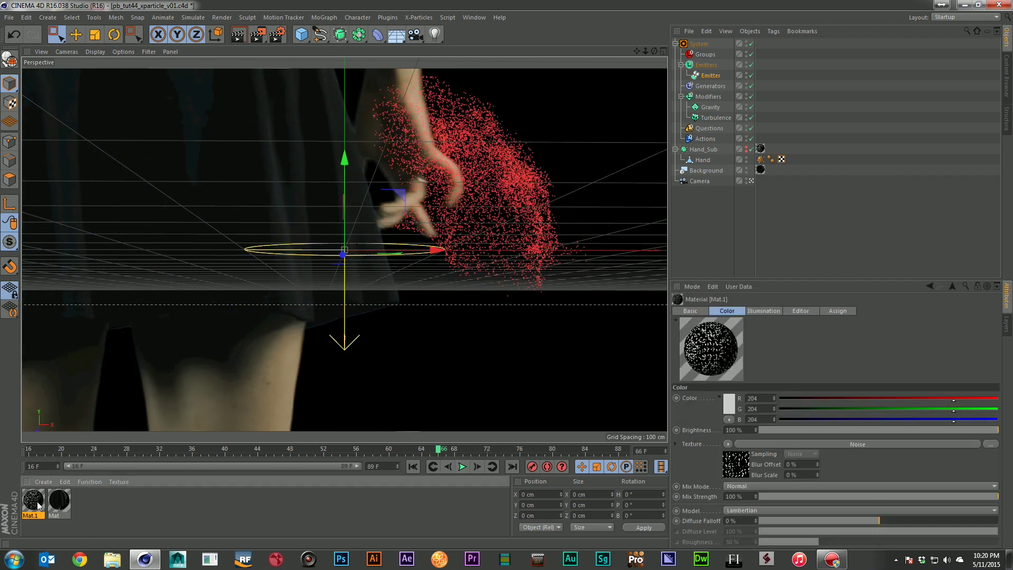
{"action": "left_click", "coordinate": [327, 157]}
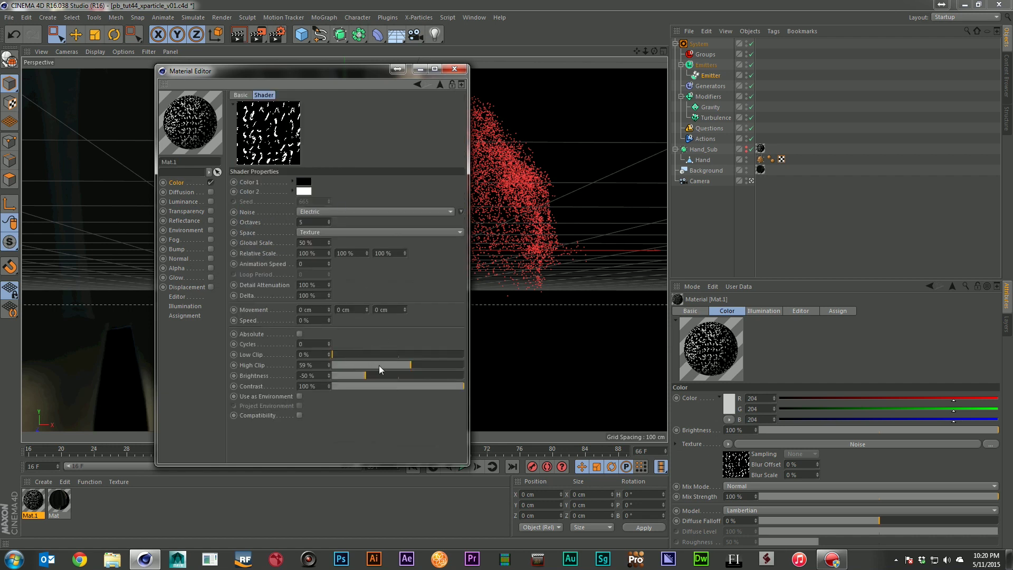
{"action": "left_click_drag", "start_coordinate": [392, 364], "coordinate": [436, 364]}
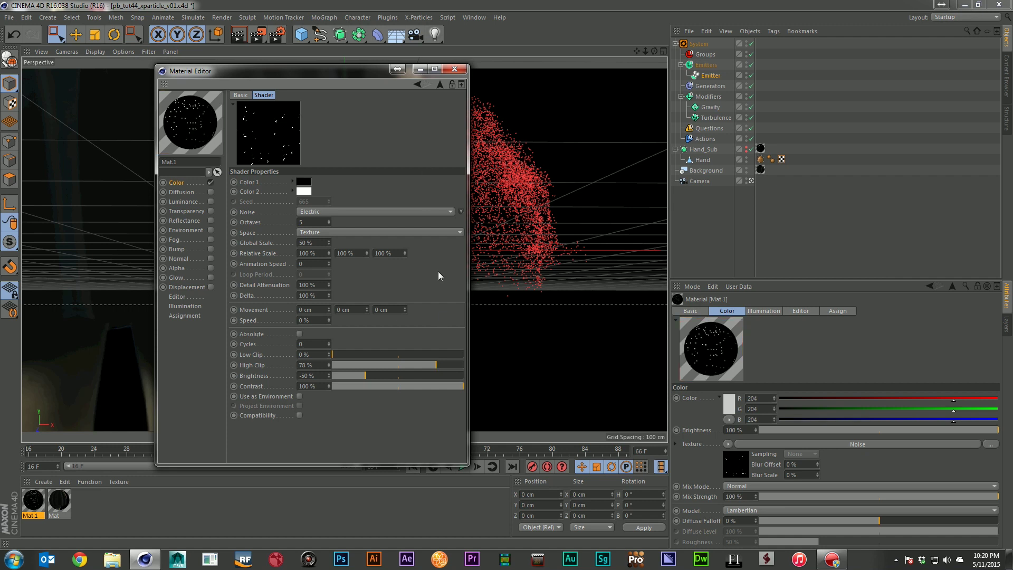
{"action": "left_click", "coordinate": [455, 69]}
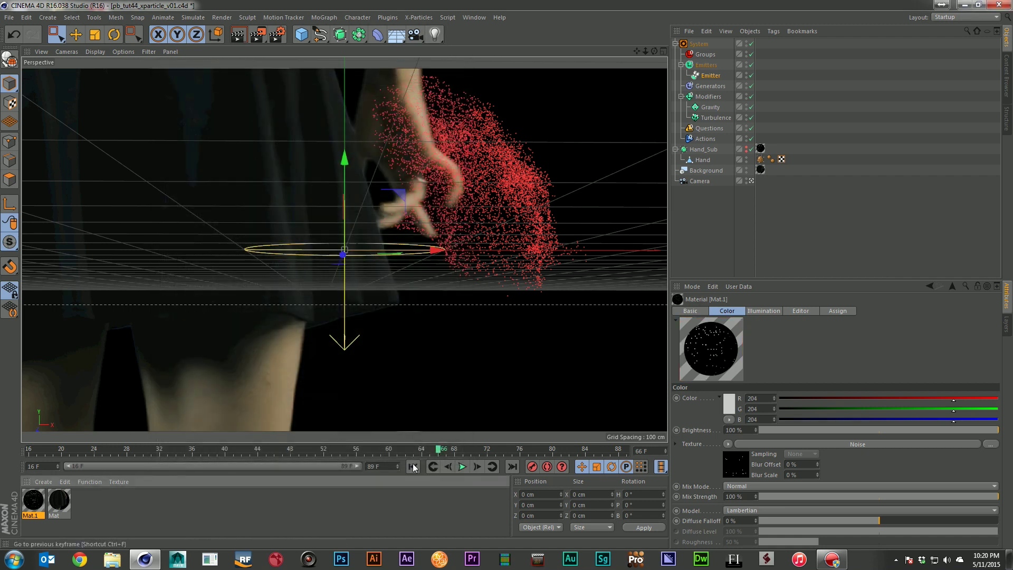
Play the animation from the start to preview the particles, then rewind to frame 16
{"action": "left_click", "coordinate": [463, 467]}
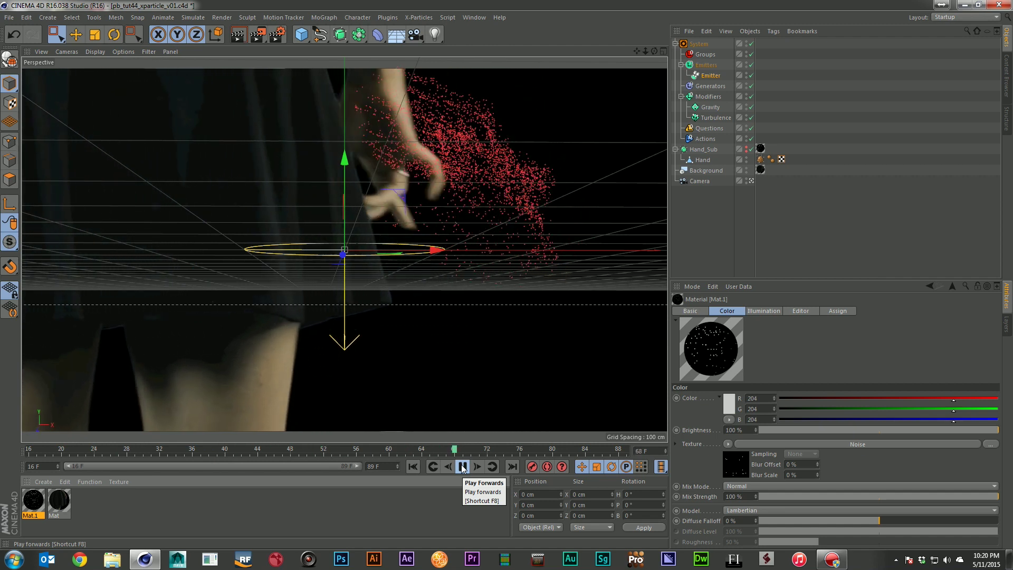
{"action": "left_click", "coordinate": [463, 466]}
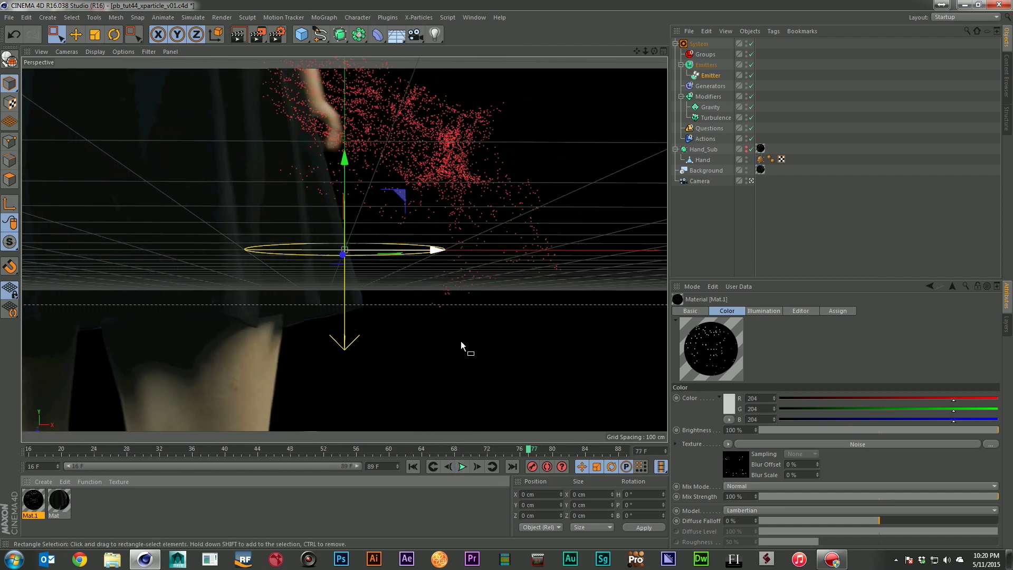
{"action": "left_click", "coordinate": [412, 467]}
{"action": "left_click", "coordinate": [461, 466]}
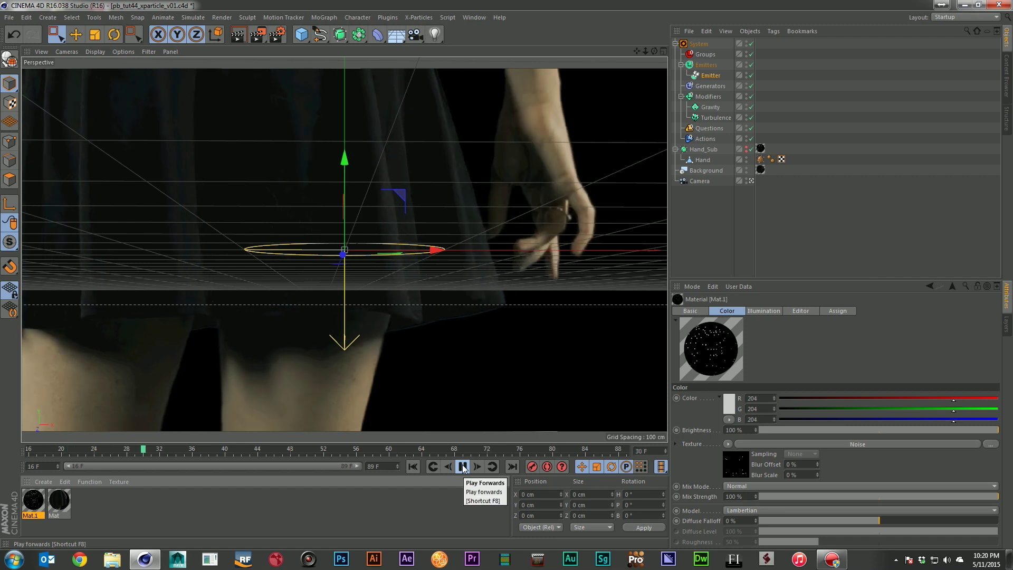
{"action": "left_click", "coordinate": [463, 467]}
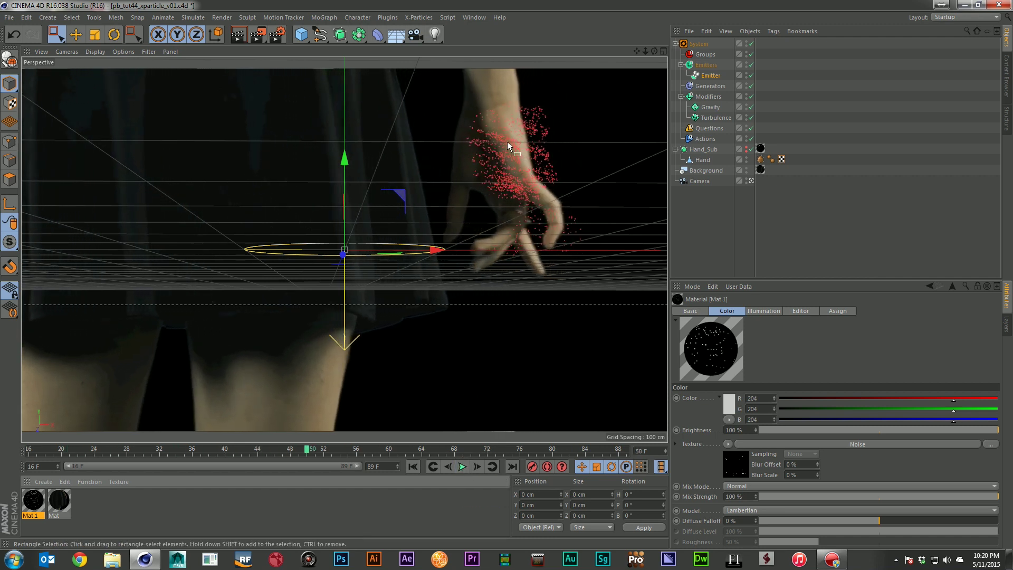
{"action": "left_click", "coordinate": [463, 466]}
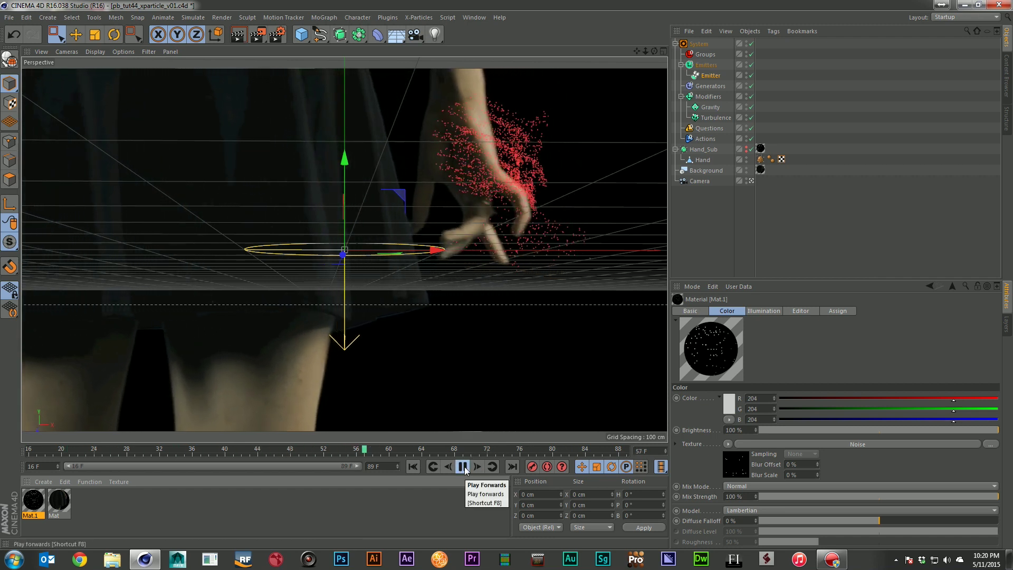
{"action": "left_click", "coordinate": [462, 466]}
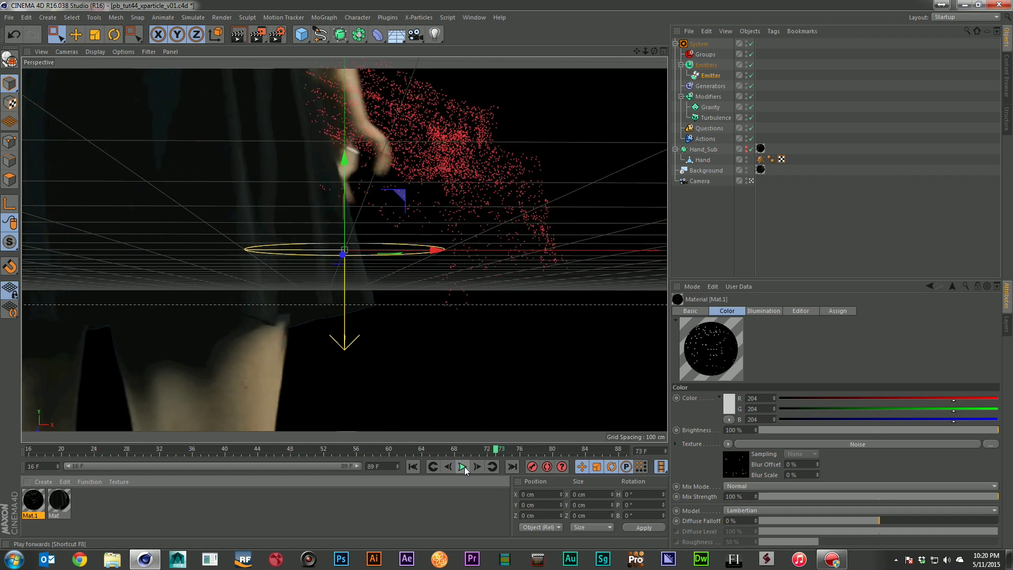
{"action": "left_click", "coordinate": [413, 466]}
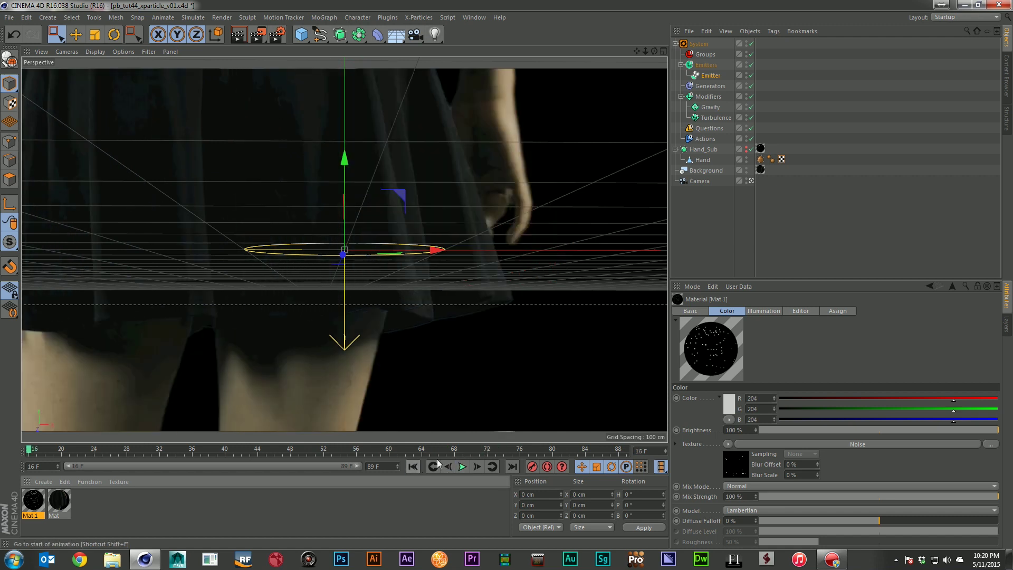
Raise Mat.1's Noise High Clip to about 83 % and preview the sparser particles
{"action": "double_click", "coordinate": [33, 498]}
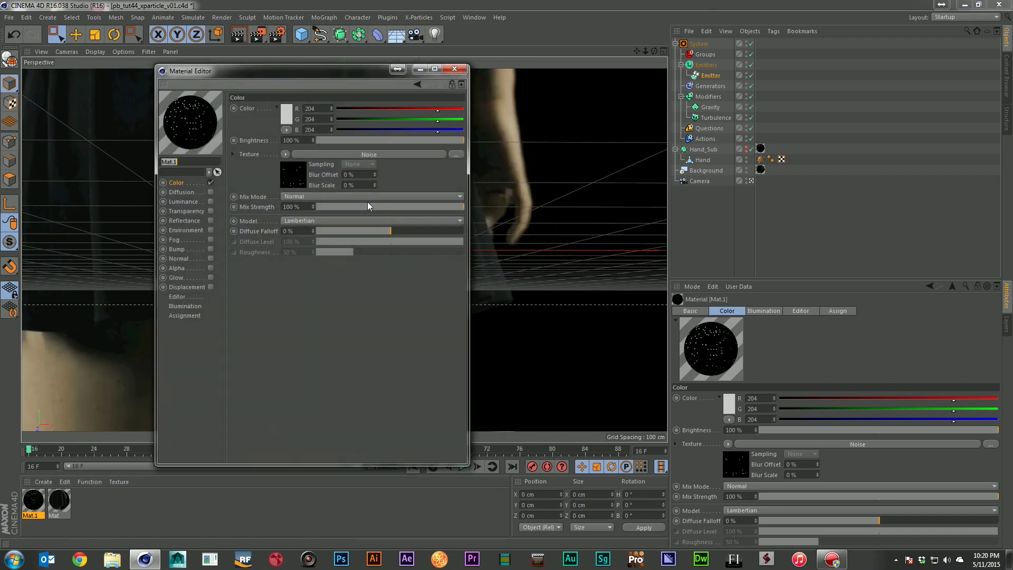
{"action": "left_click", "coordinate": [347, 154]}
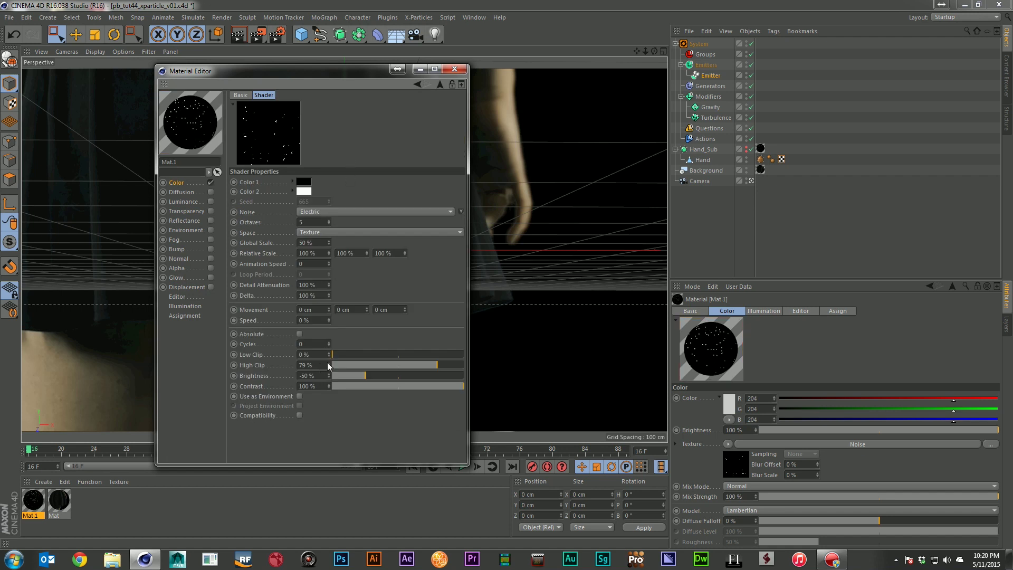
{"action": "left_click_drag", "start_coordinate": [328, 363], "coordinate": [328, 362]}
{"action": "left_click", "coordinate": [462, 69]}
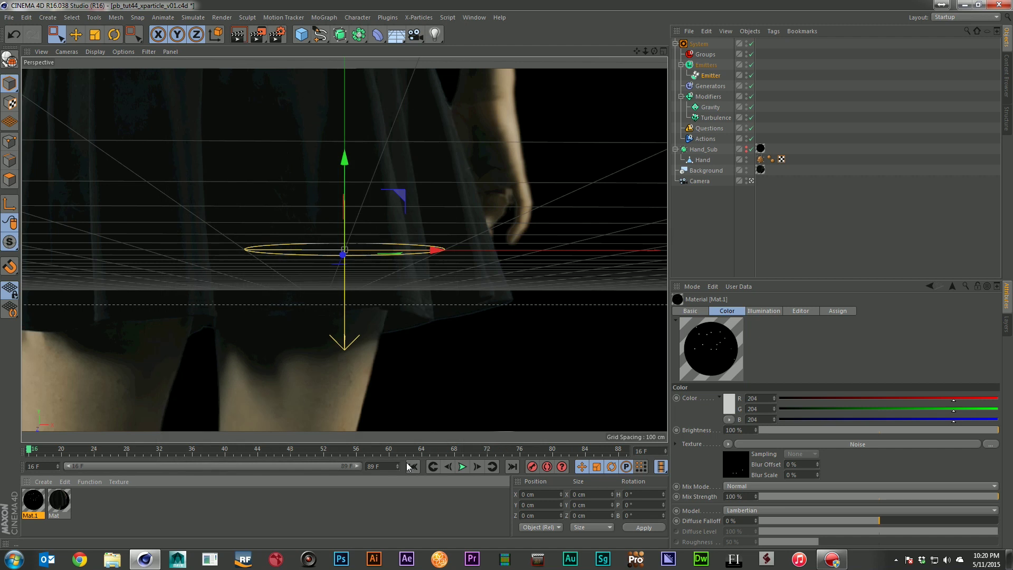
{"action": "left_click", "coordinate": [463, 467]}
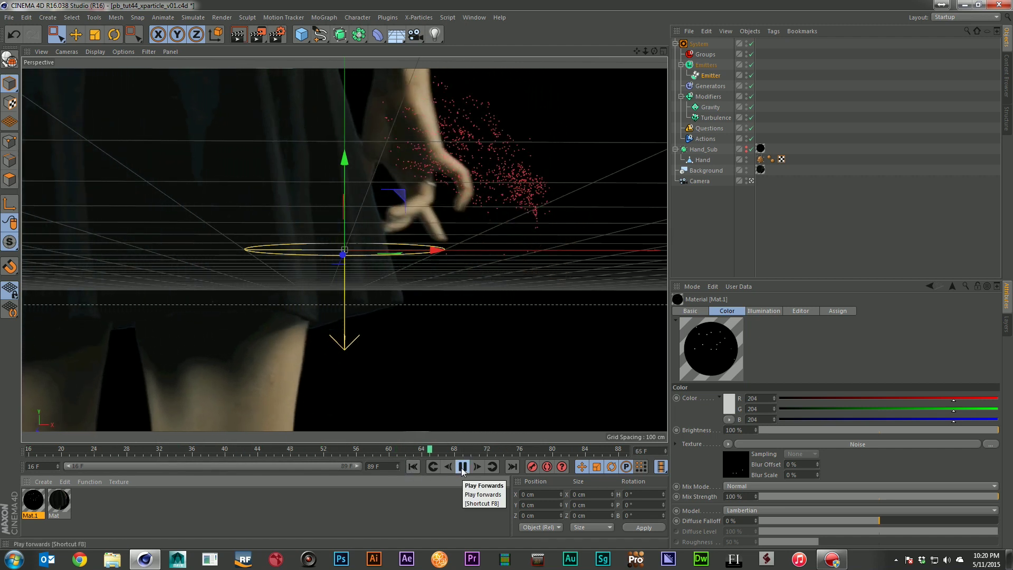
{"action": "left_click", "coordinate": [463, 467]}
{"action": "left_click", "coordinate": [416, 467]}
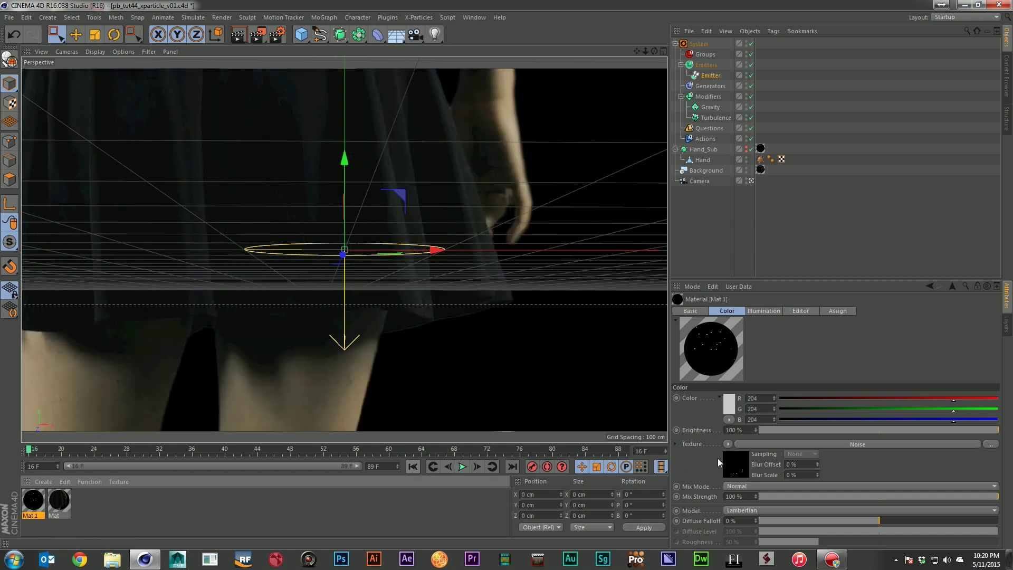
{"action": "left_click", "coordinate": [707, 75]}
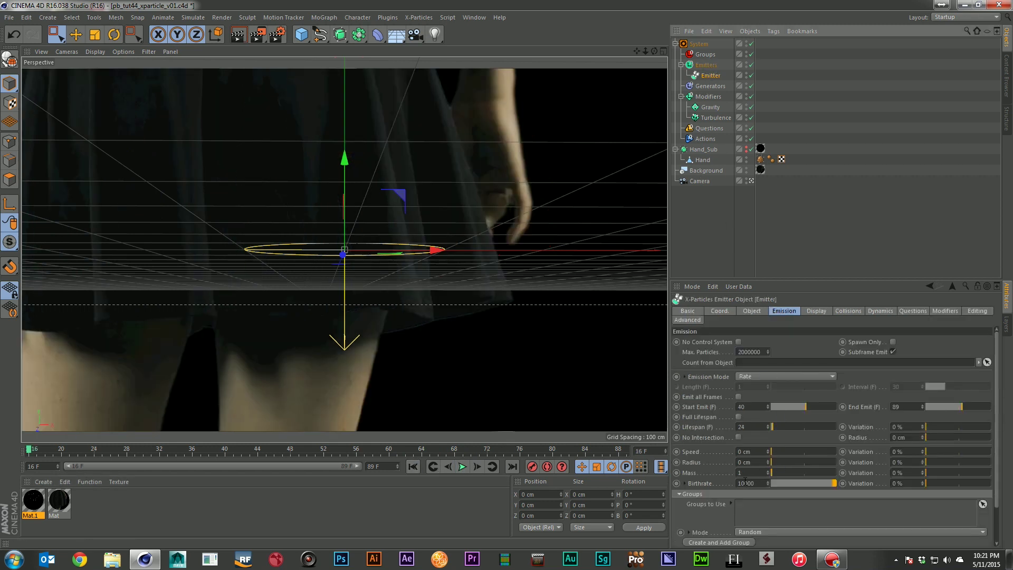
{"action": "left_click", "coordinate": [742, 483]}
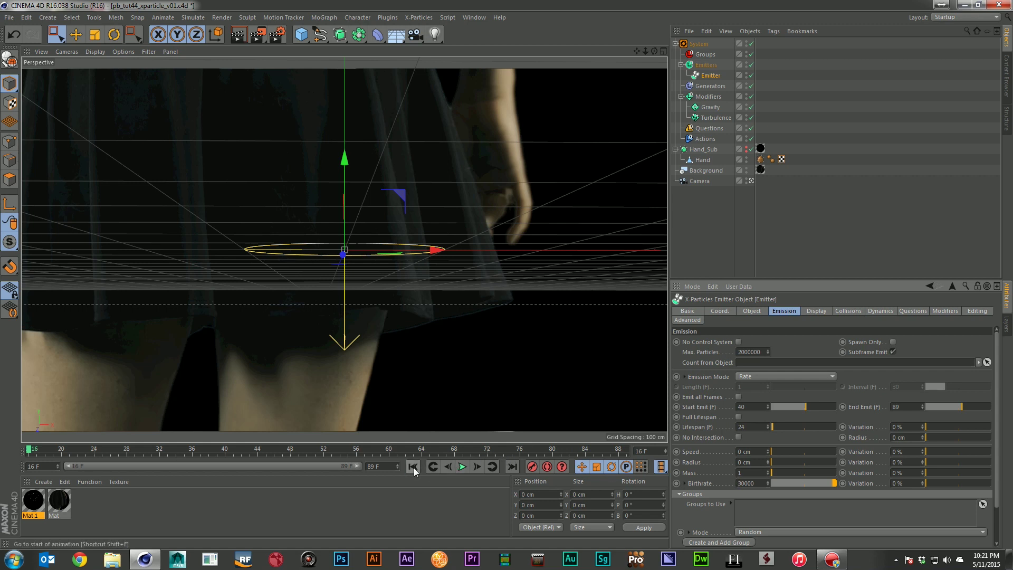
{"action": "left_click", "coordinate": [463, 466]}
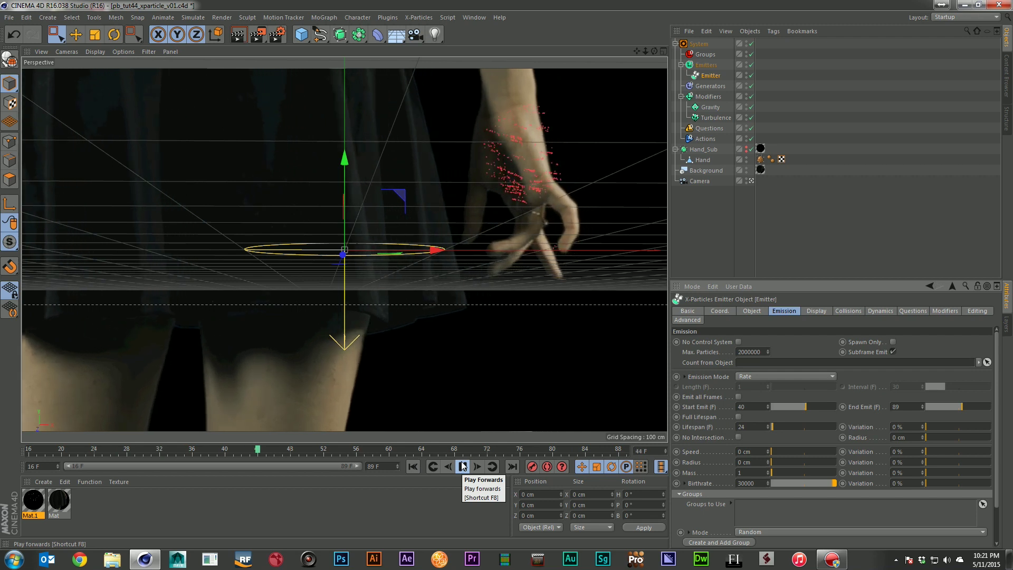
{"action": "left_click", "coordinate": [462, 464]}
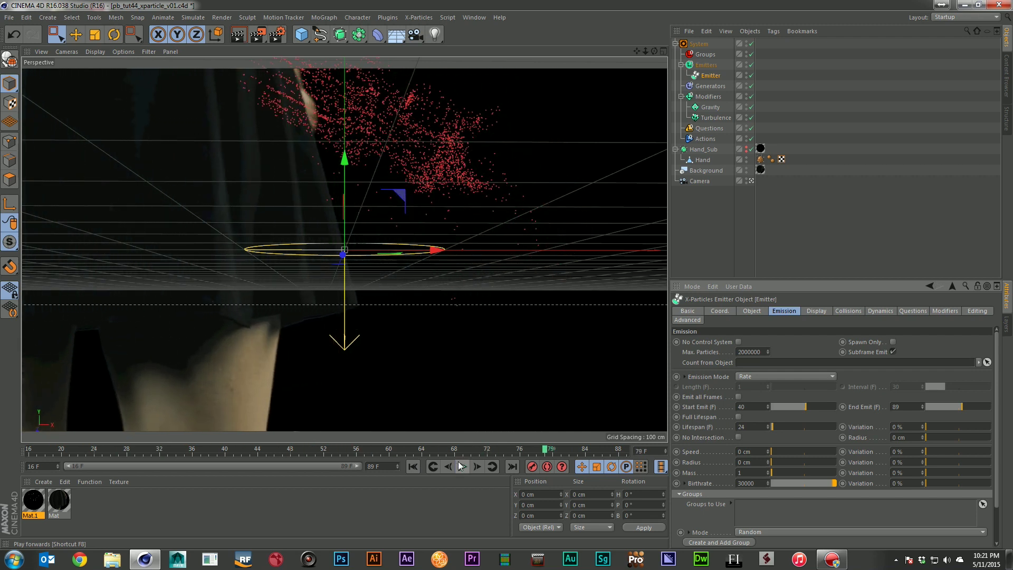
{"action": "left_click", "coordinate": [413, 466]}
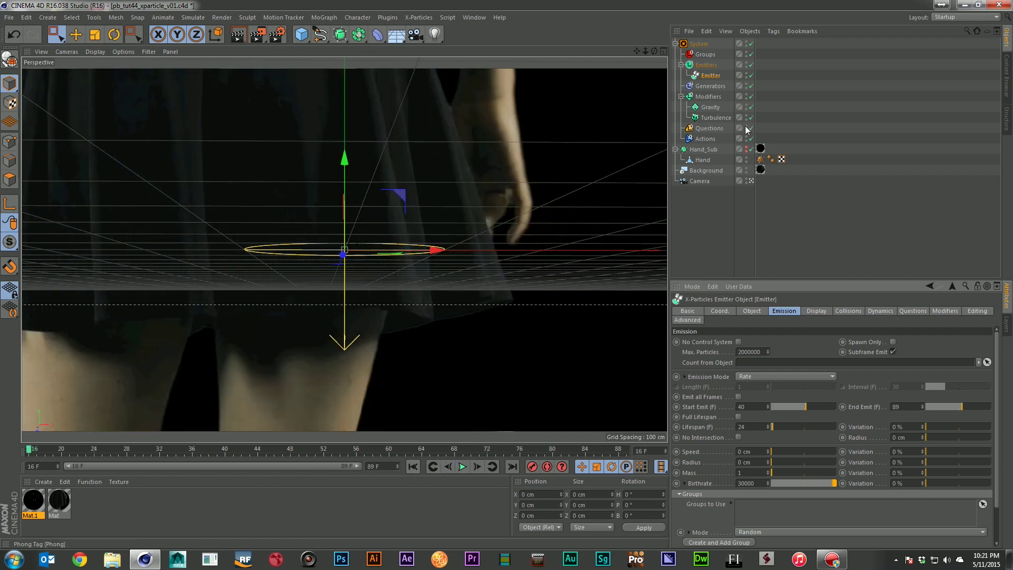
{"action": "left_click", "coordinate": [711, 107]}
Set Gravity Strength to 4 cm and replay the simulation to watch the particles fall
{"action": "left_click", "coordinate": [761, 382]}
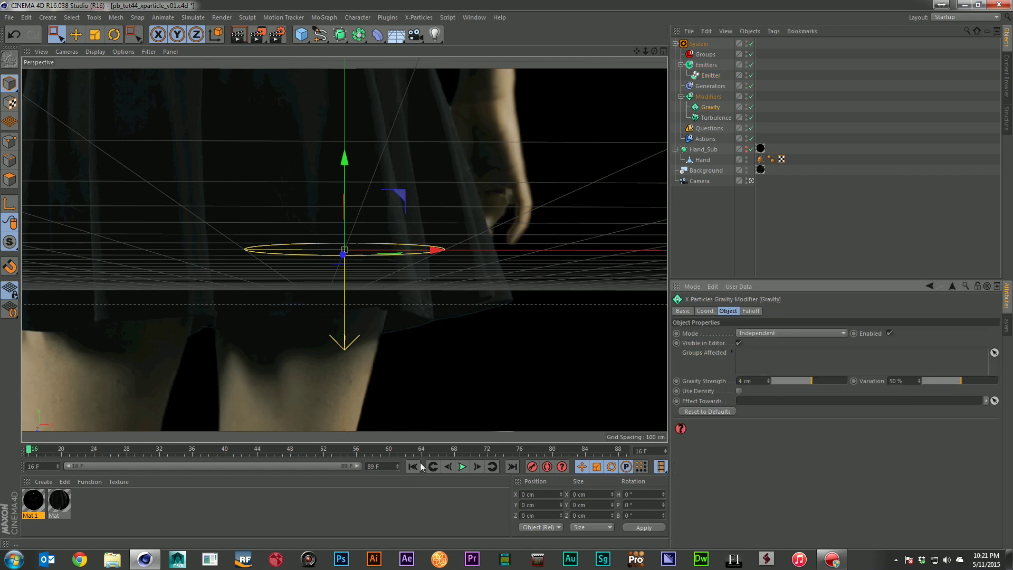
{"action": "left_click", "coordinate": [462, 467]}
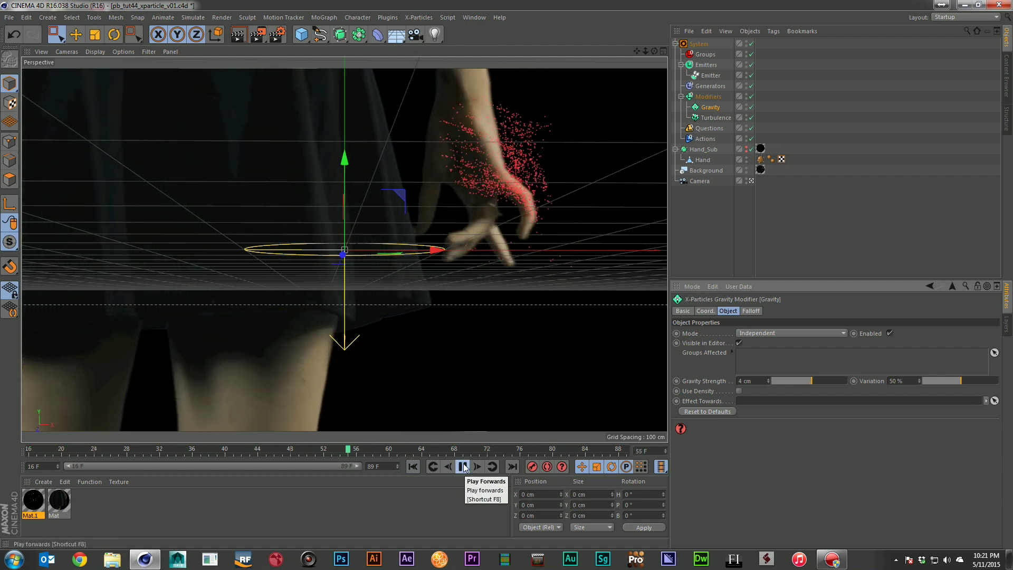
{"action": "left_click", "coordinate": [463, 466]}
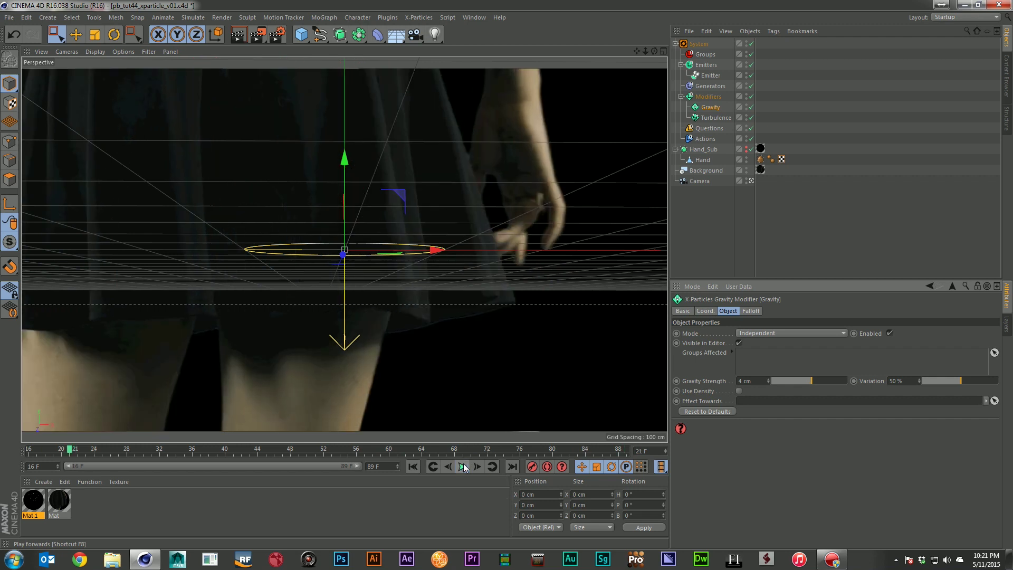
{"action": "left_click", "coordinate": [463, 467]}
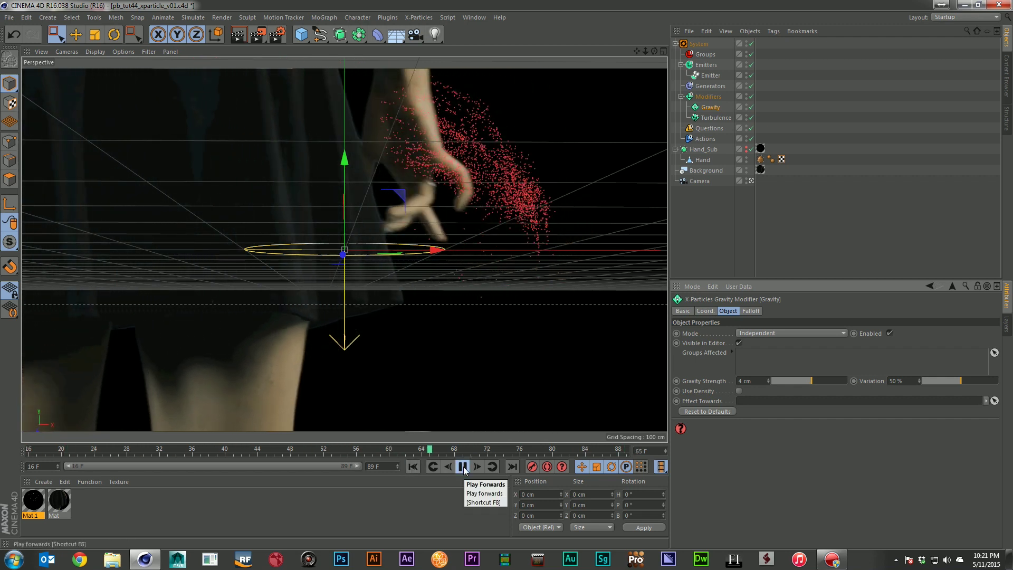
{"action": "left_click", "coordinate": [463, 466]}
{"action": "left_click", "coordinate": [417, 466]}
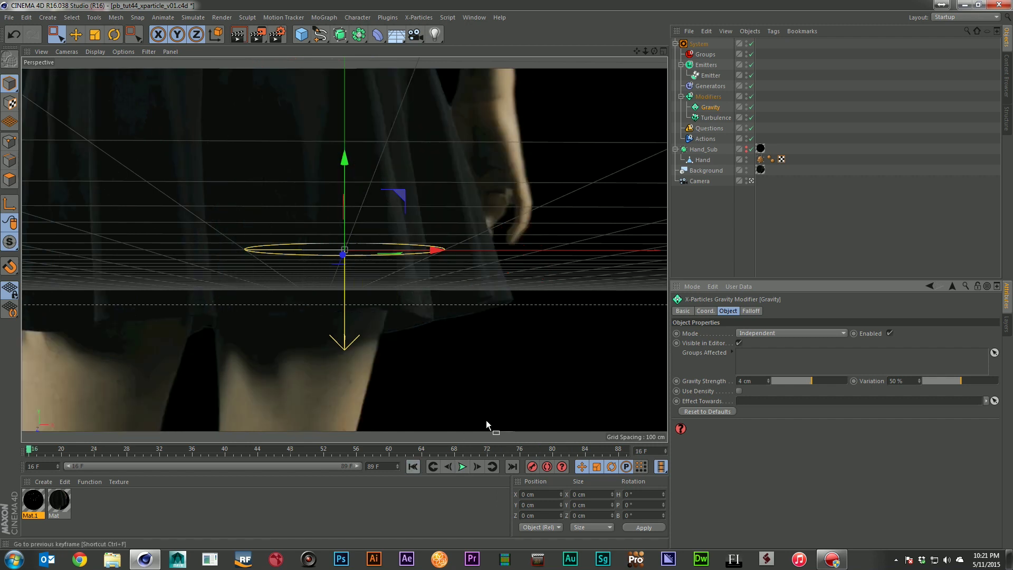
Rename the existing Turbulence modifier to 'Turbulence Large'
{"action": "left_click", "coordinate": [708, 97]}
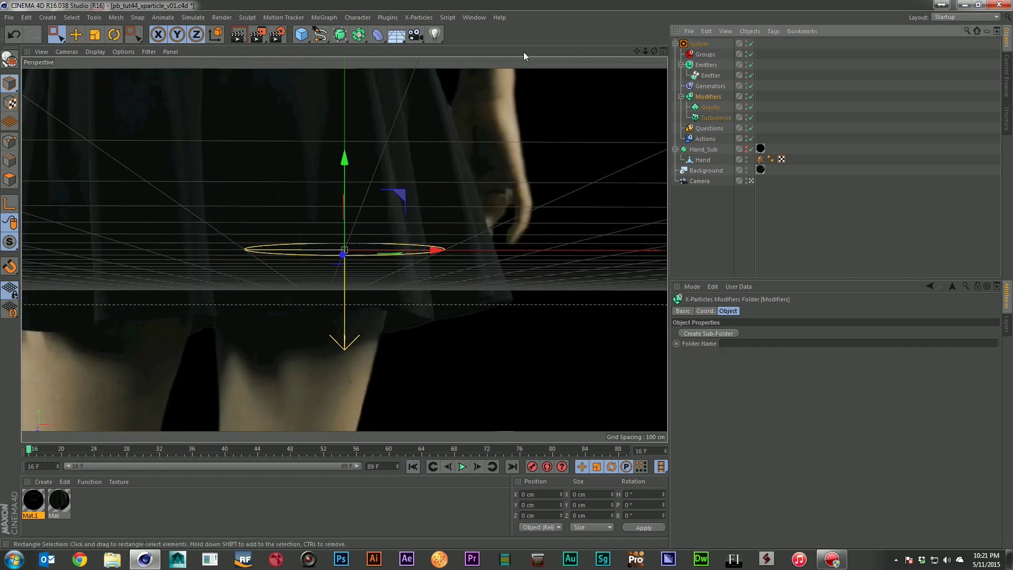
{"action": "left_click", "coordinate": [707, 118]}
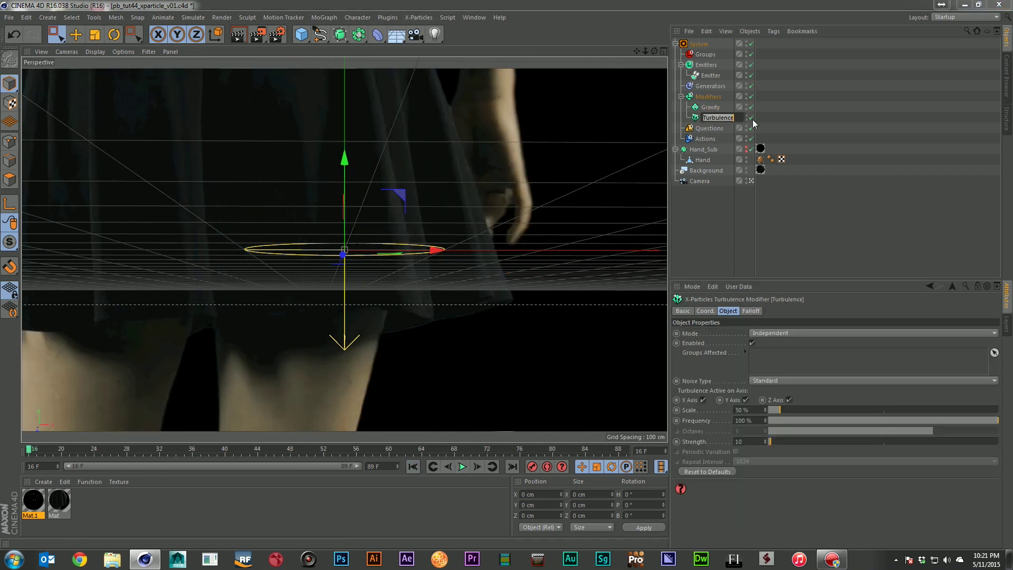
{"action": "double_click", "coordinate": [741, 118]}
{"action": "type", "text": "Large"}
{"action": "key", "text": "Return"}
Add a second Turbulence modifier to the Modifiers folder, named 'Turbulence Small'
{"action": "left_click", "coordinate": [419, 18]}
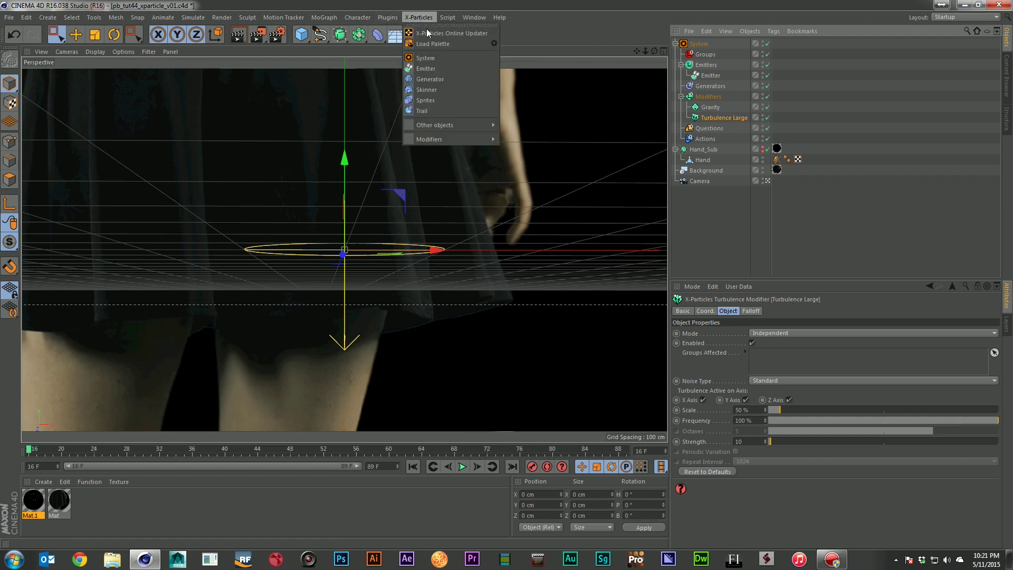
{"action": "mouse_move", "coordinate": [443, 139]}
{"action": "left_click", "coordinate": [522, 385]}
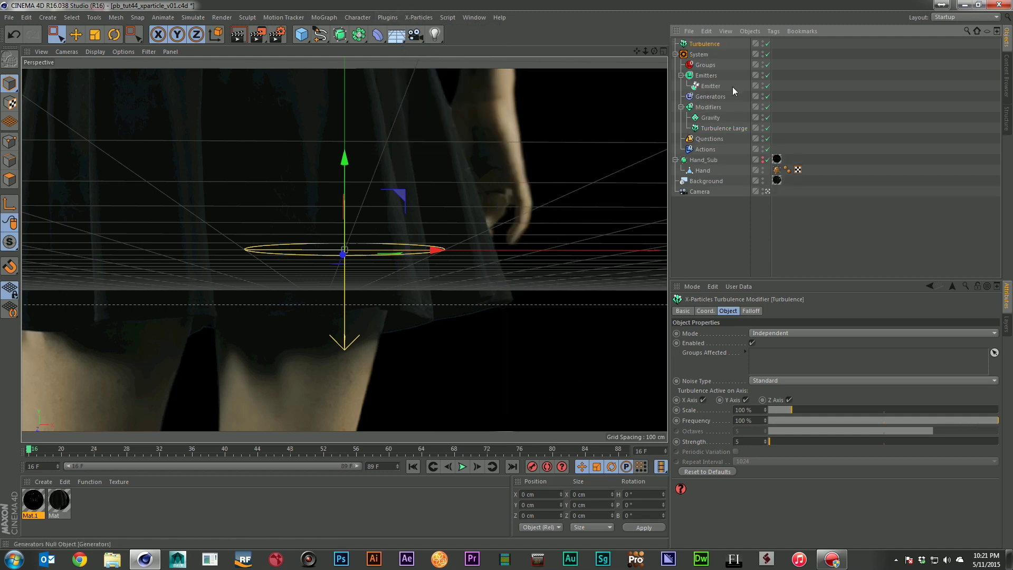
{"action": "left_click_drag", "start_coordinate": [706, 44], "coordinate": [718, 136]}
{"action": "double_click", "coordinate": [733, 129]}
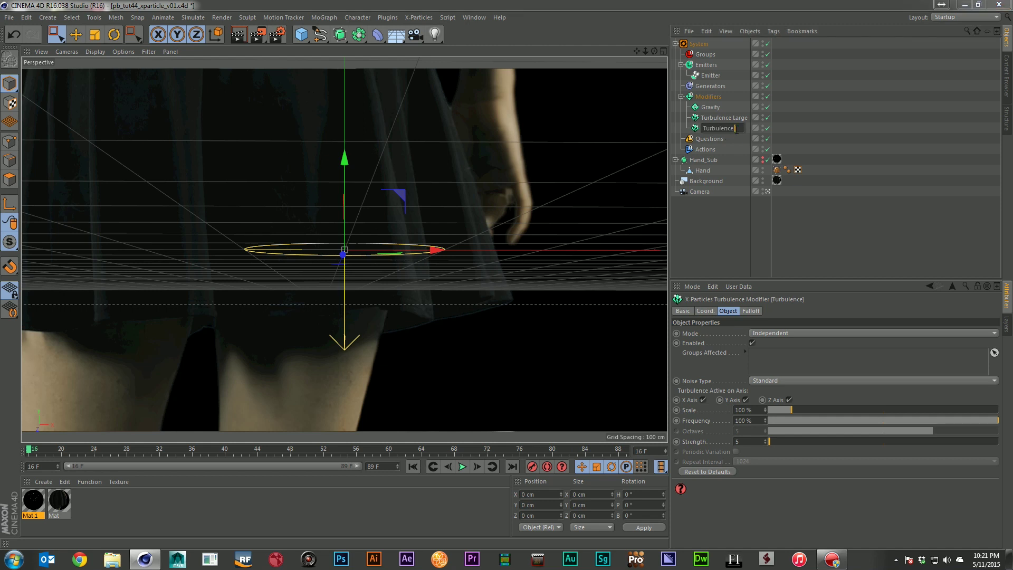
{"action": "type", "text": "Small"}
{"action": "key", "text": "Return"}
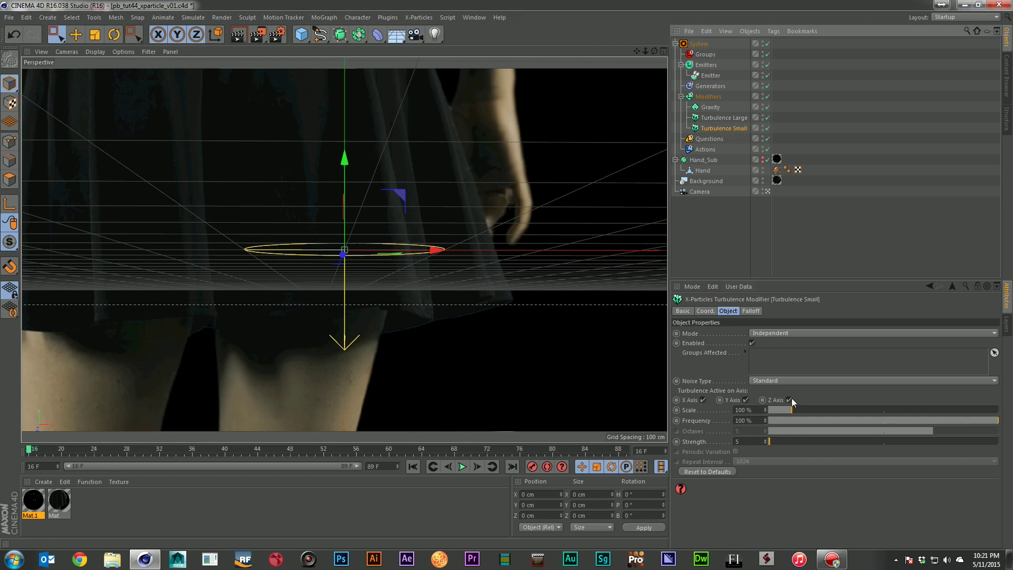
Give Turbulence Small the Turbulence noise type, 25% scale, 2 octaves and strength 40
{"action": "left_click", "coordinate": [783, 376]}
{"action": "left_click", "coordinate": [796, 391]}
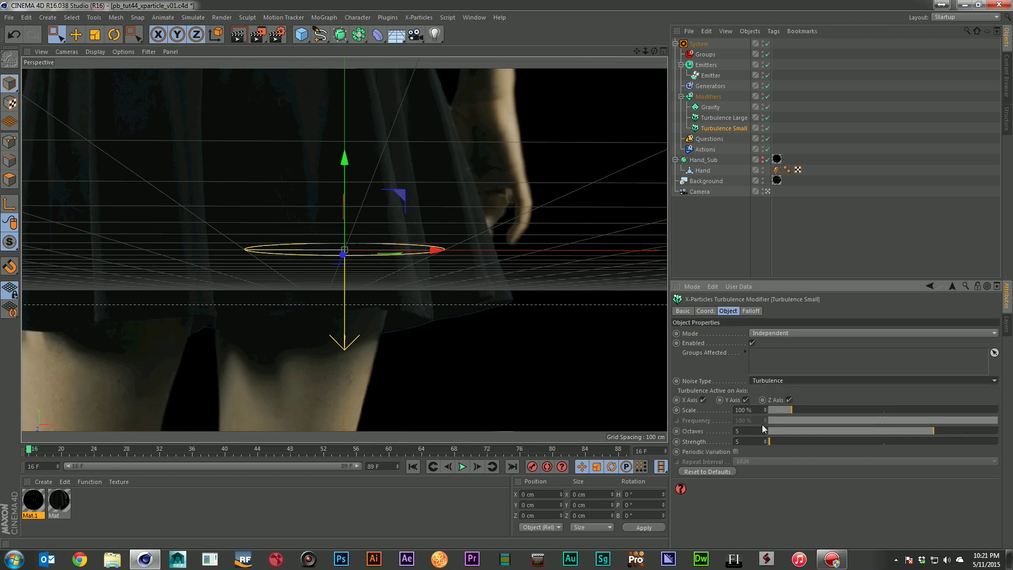
{"action": "left_click", "coordinate": [743, 410]}
{"action": "left_click", "coordinate": [809, 380]}
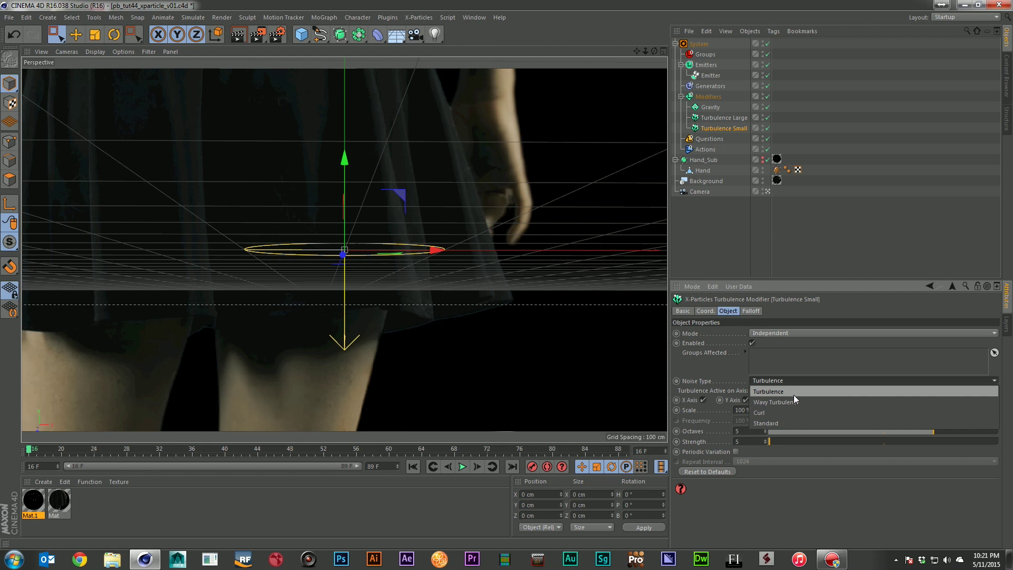
{"action": "left_click", "coordinate": [793, 393]}
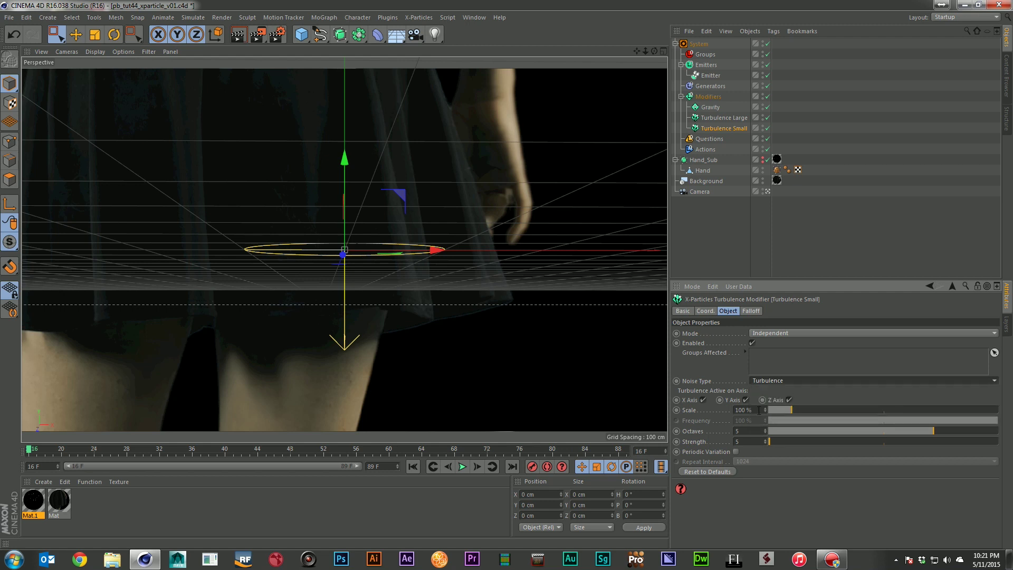
{"action": "type", "text": "2"}
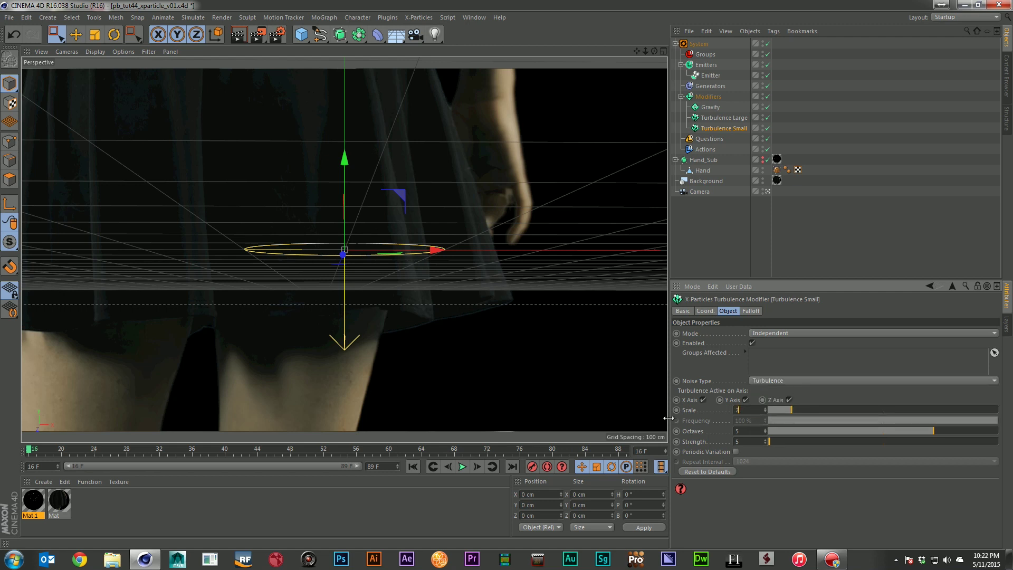
{"action": "type", "text": "5"}
{"action": "key", "text": "Return"}
{"action": "key", "text": "Tab"}
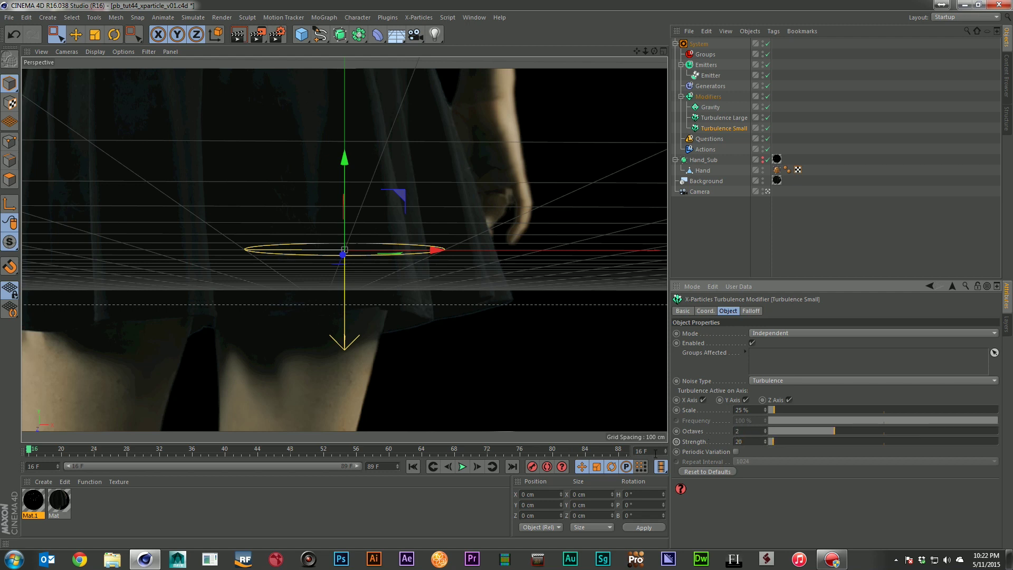
Preview the turbulent simulation twice, rewinding to the first frame after each run
{"action": "left_click", "coordinate": [462, 467]}
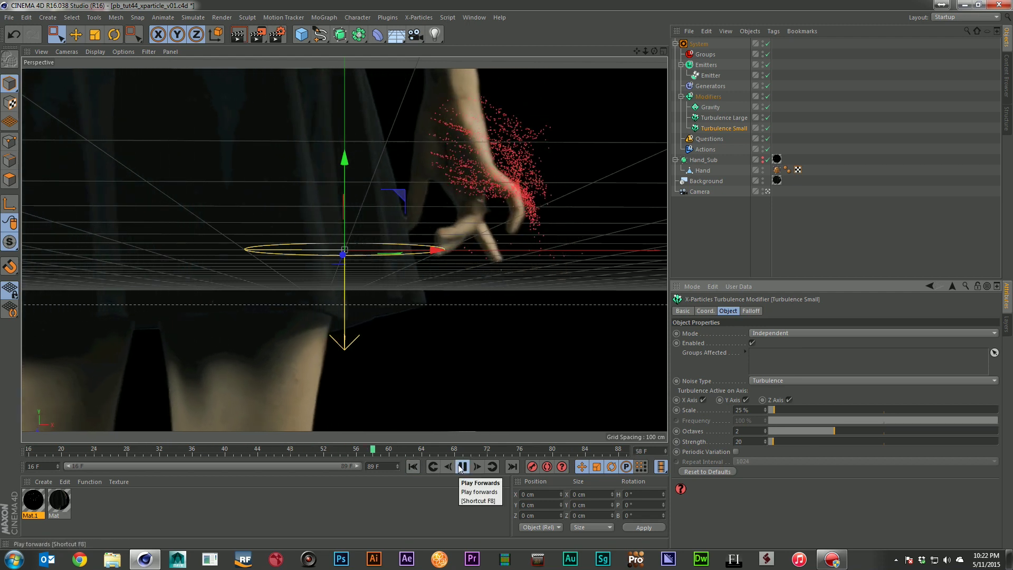
{"action": "left_click", "coordinate": [462, 467]}
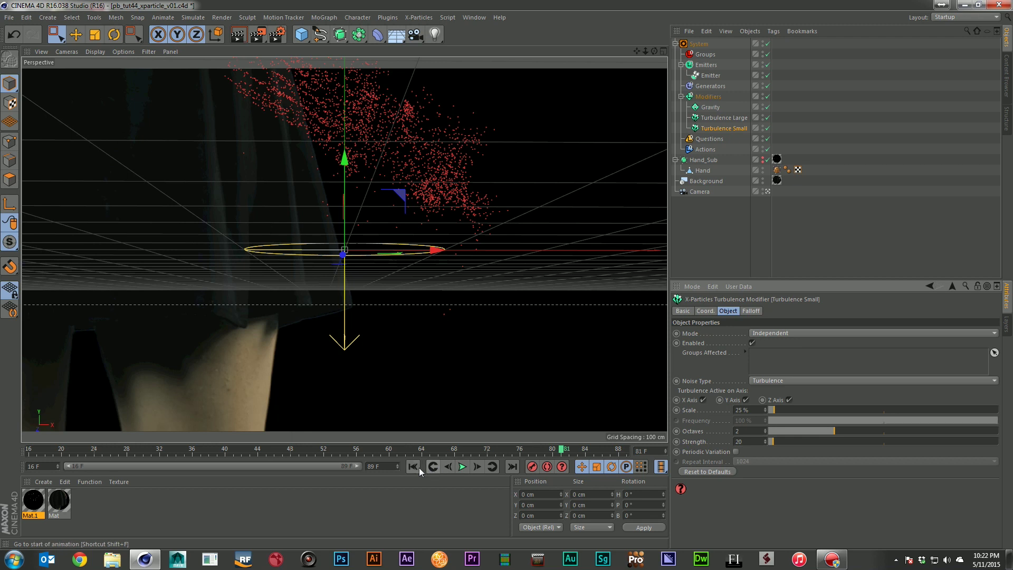
{"action": "left_click", "coordinate": [420, 470]}
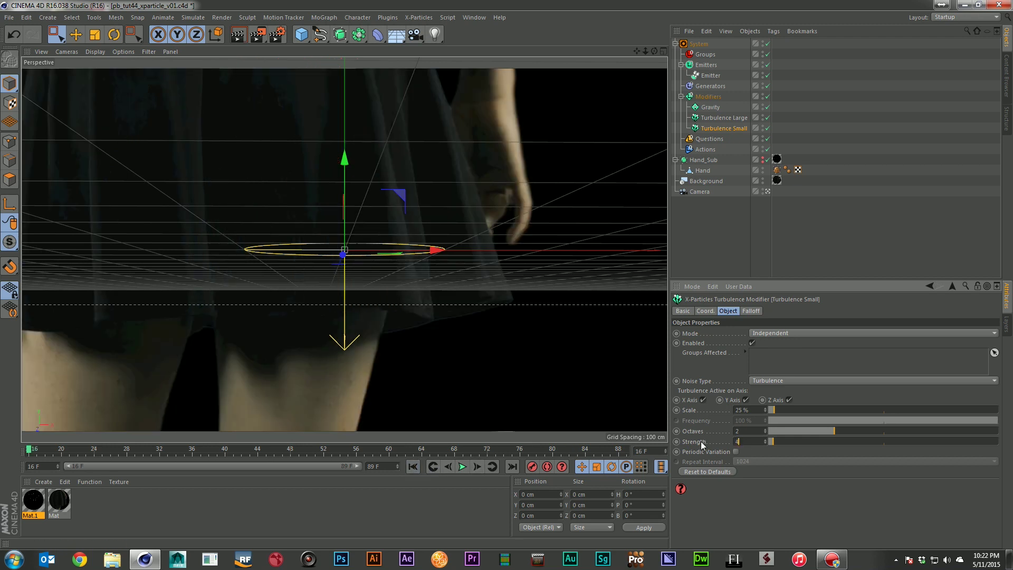
{"action": "left_click", "coordinate": [462, 467]}
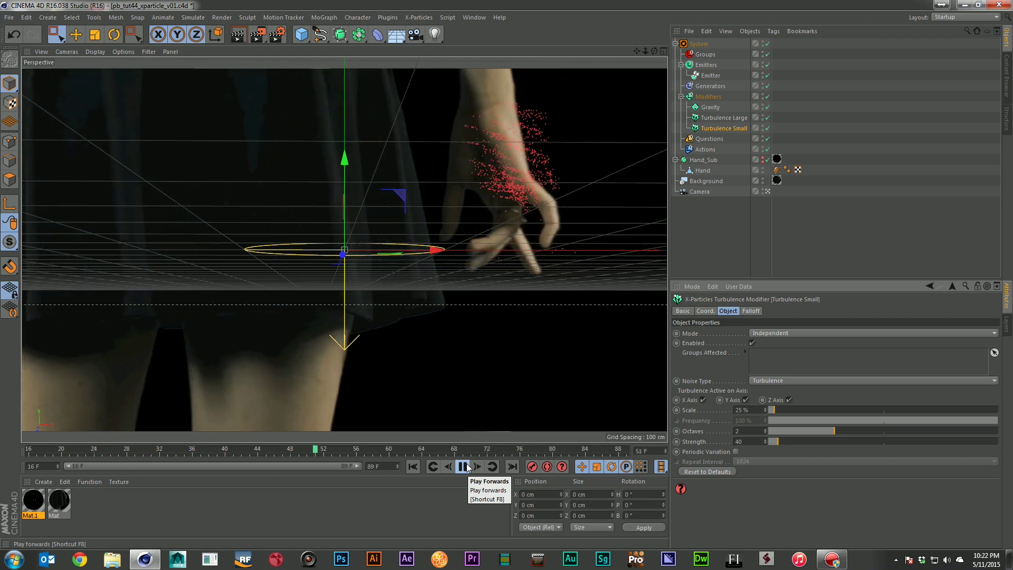
{"action": "left_click", "coordinate": [463, 467]}
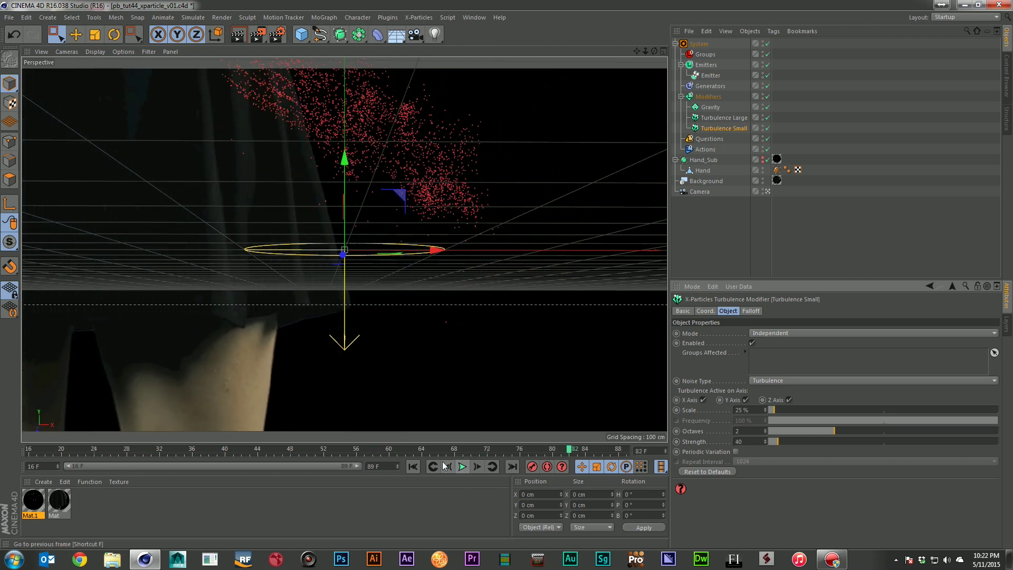
{"action": "left_click", "coordinate": [413, 467]}
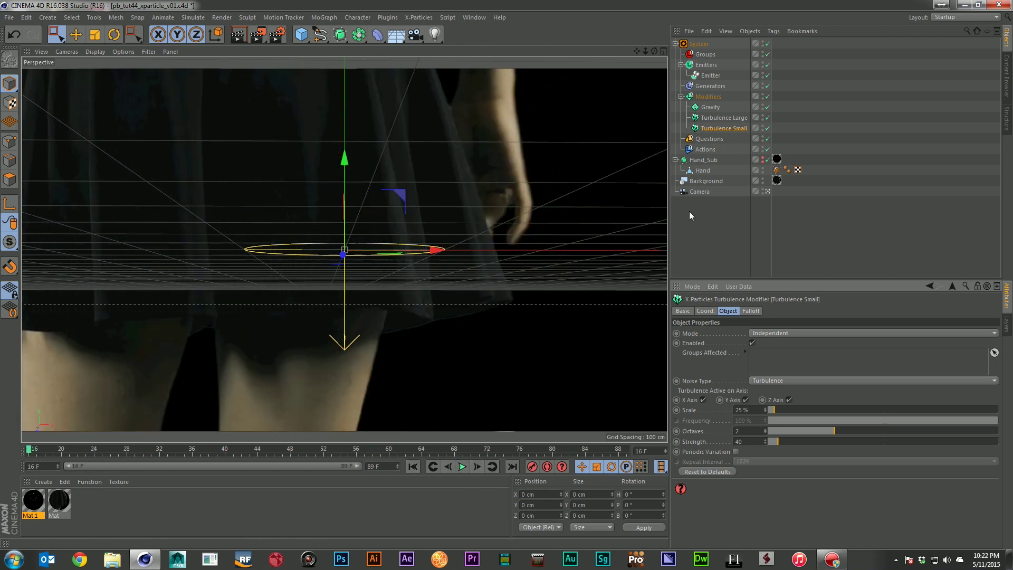
{"action": "left_click", "coordinate": [711, 76]}
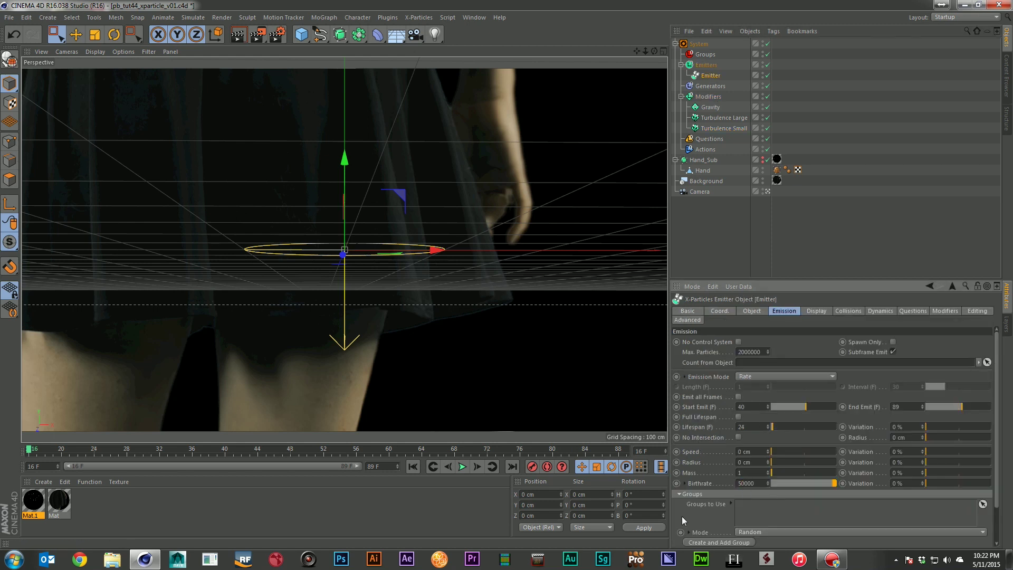
Preview the higher-birthrate emission, save the scene with Ctrl+S, and deselect everything
{"action": "left_click", "coordinate": [462, 467]}
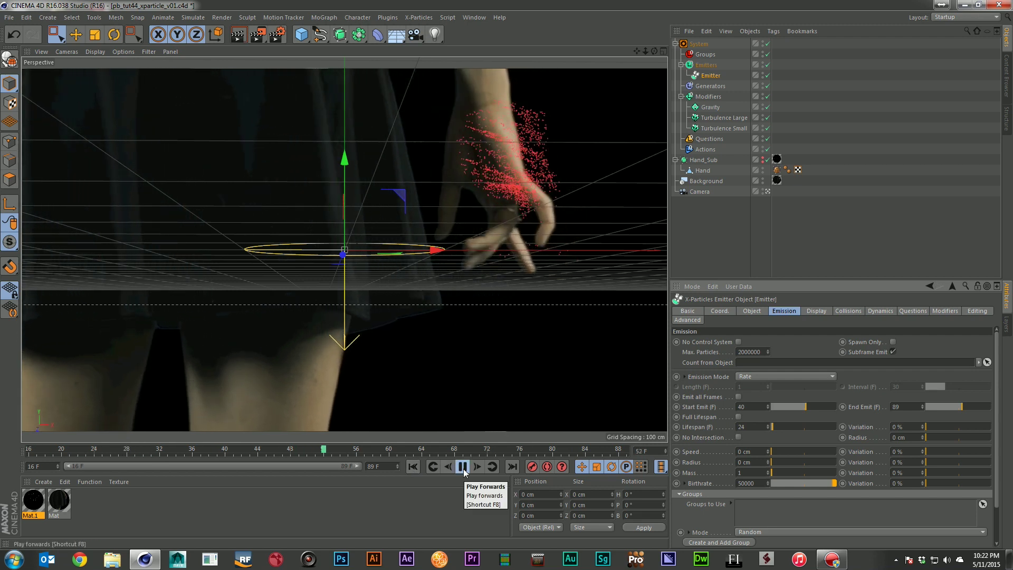
{"action": "left_click", "coordinate": [464, 469]}
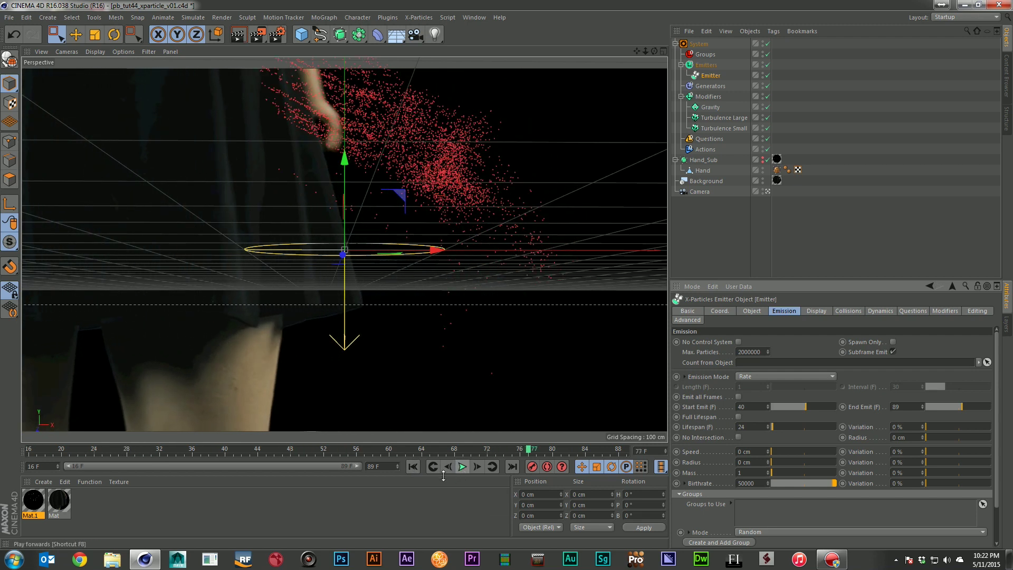
{"action": "left_click", "coordinate": [412, 466]}
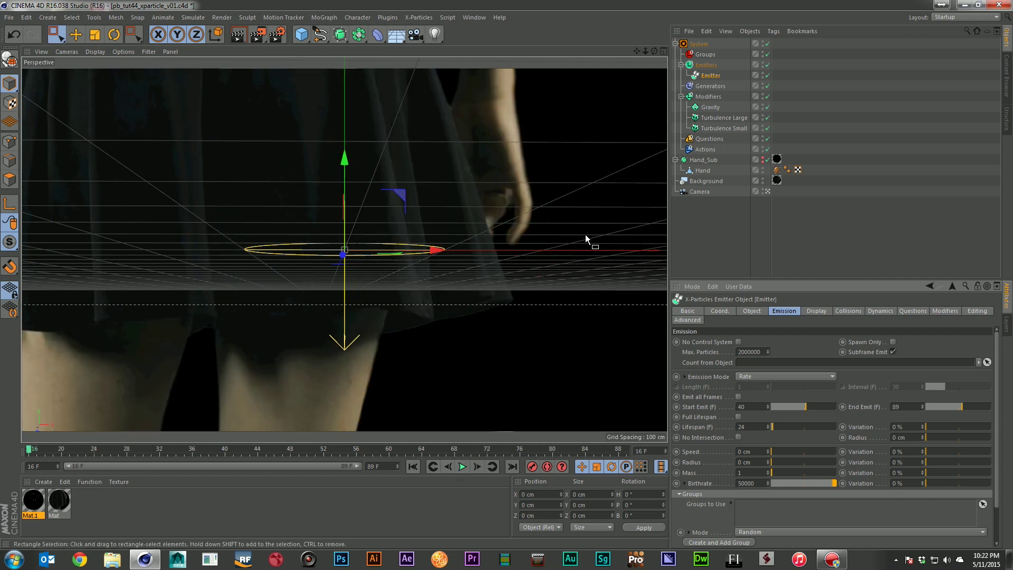
{"action": "key", "text": "ctrl+s"}
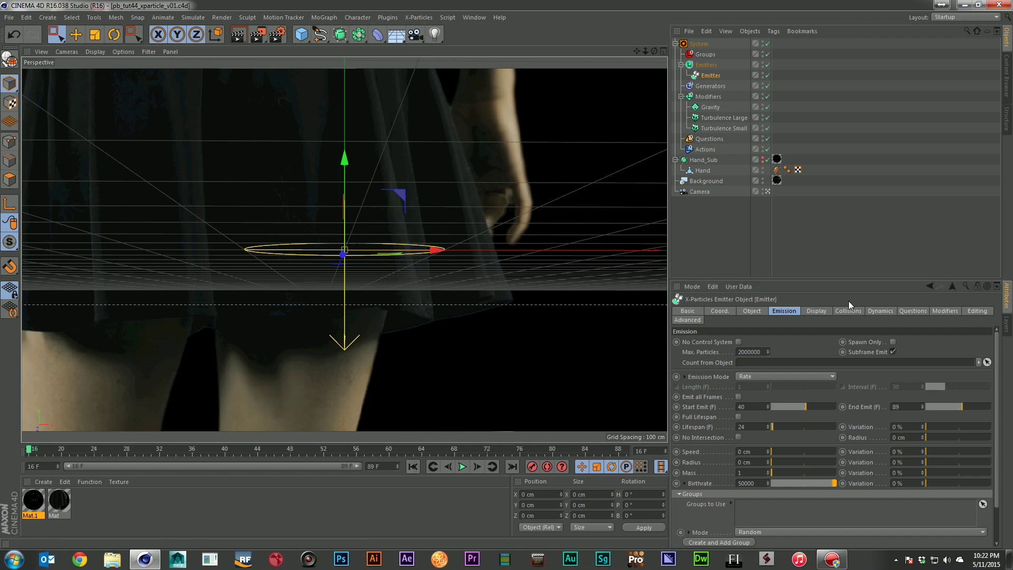
{"action": "left_click", "coordinate": [835, 153]}
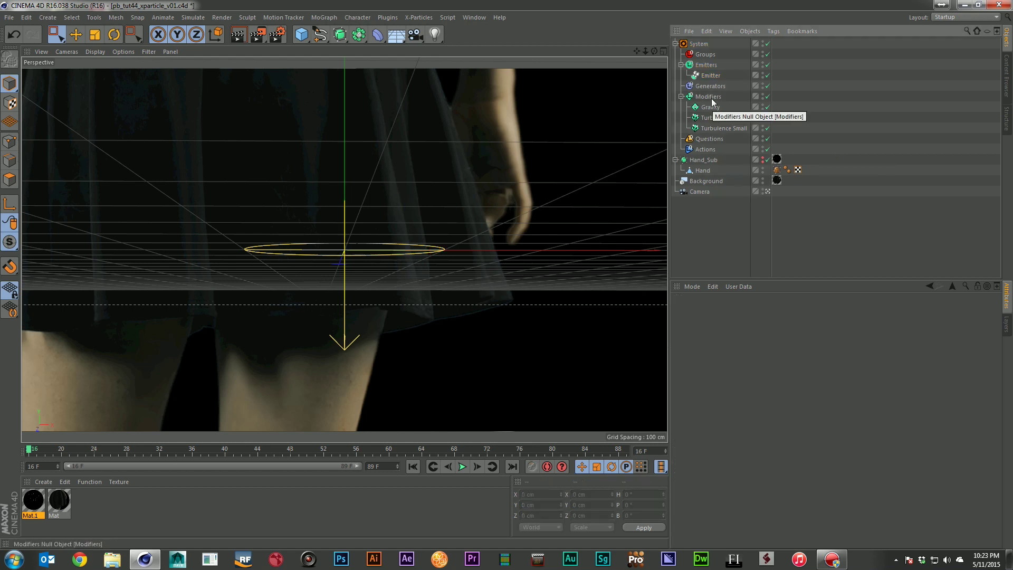
Add an Attractor modifier and slide it right along X
{"action": "left_click", "coordinate": [710, 98]}
{"action": "left_click", "coordinate": [418, 18]}
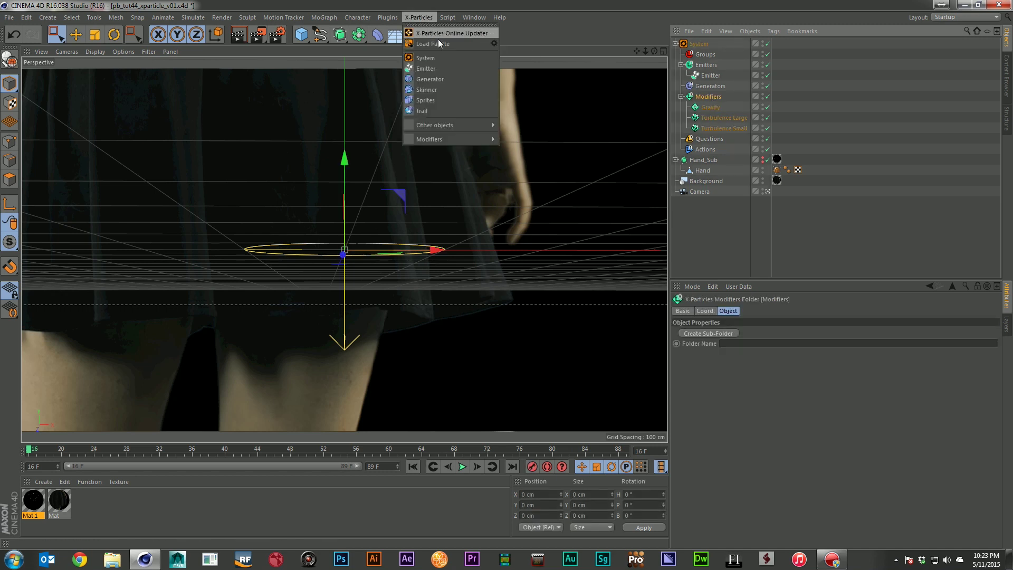
{"action": "mouse_move", "coordinate": [473, 139]}
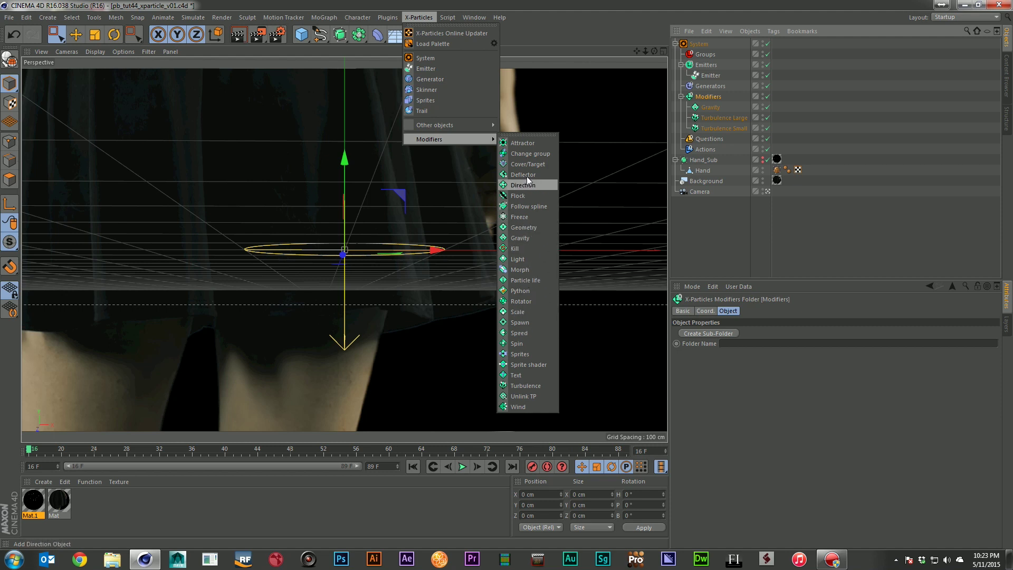
{"action": "left_click", "coordinate": [528, 144]}
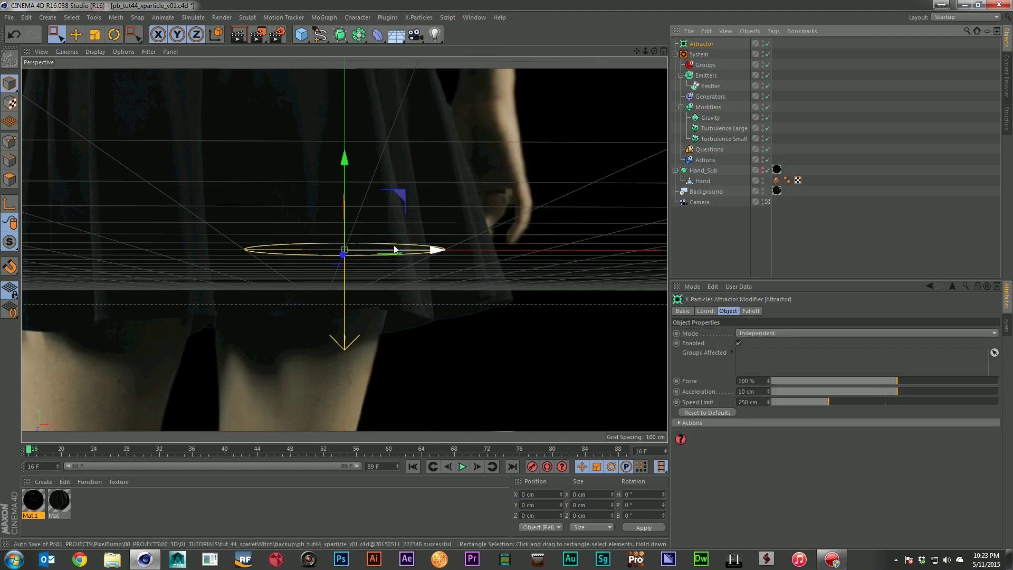
{"action": "left_click_drag", "start_coordinate": [437, 250], "coordinate": [544, 385]}
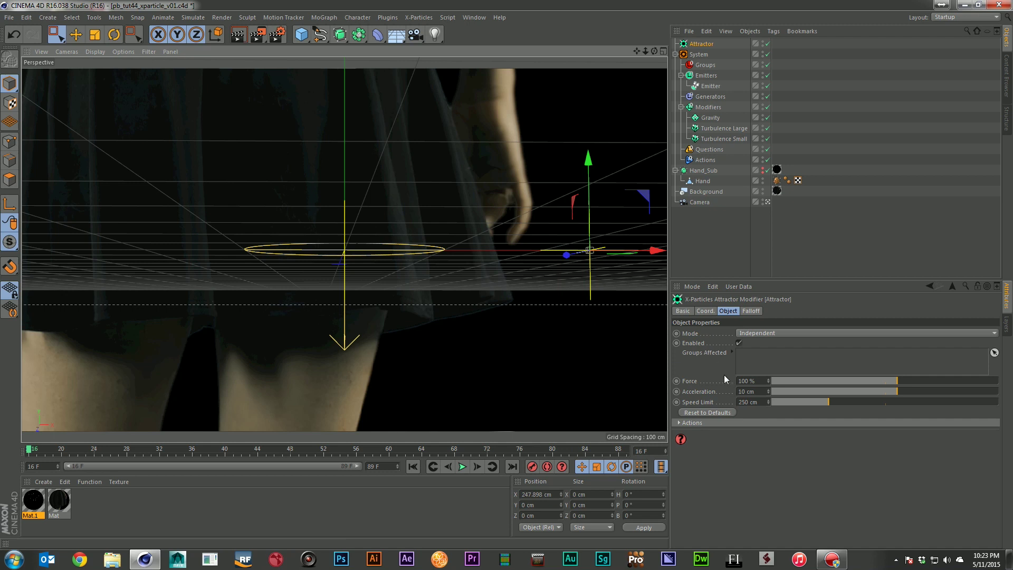
Reposition the attractor left and above the hand, previewing the pull on particles
{"action": "left_click", "coordinate": [463, 466]}
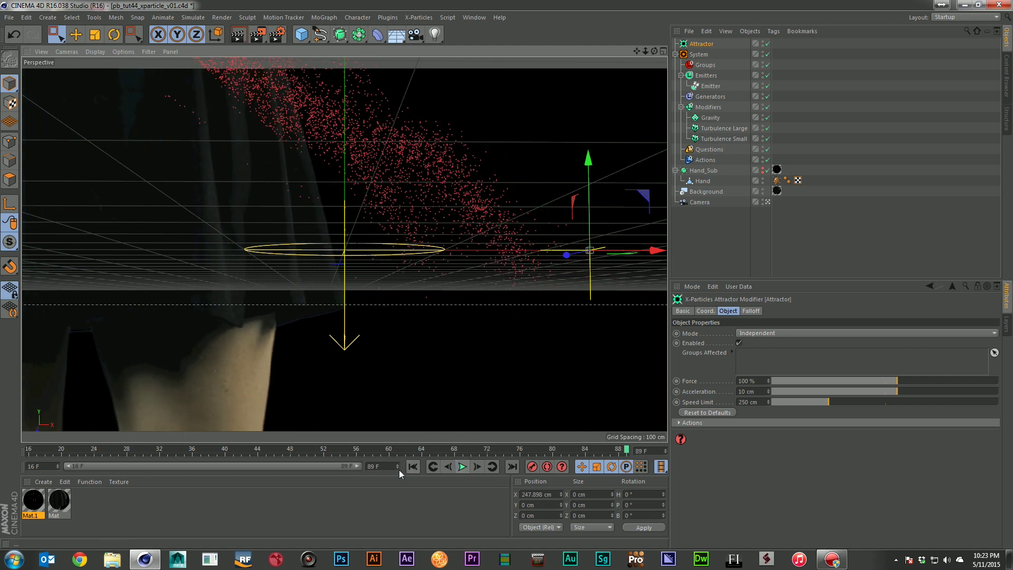
{"action": "left_click", "coordinate": [413, 467]}
{"action": "left_click_drag", "start_coordinate": [661, 256], "coordinate": [340, 250]}
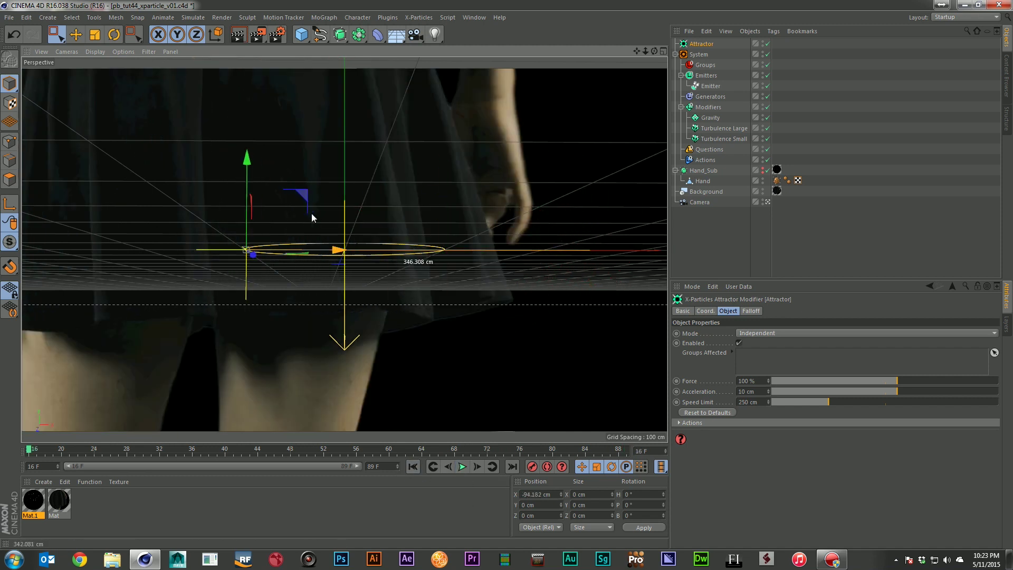
{"action": "left_click_drag", "start_coordinate": [239, 157], "coordinate": [240, 61]}
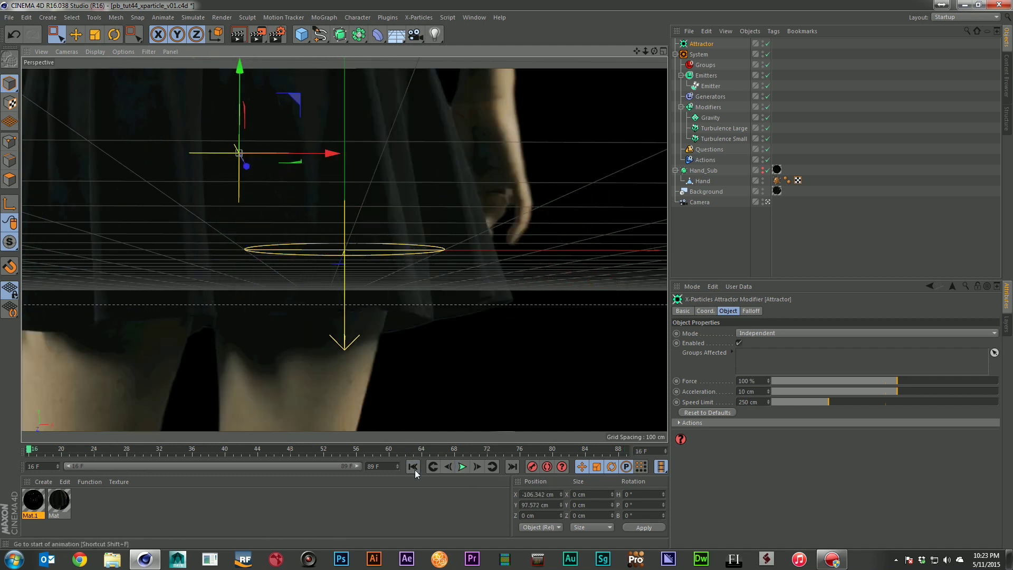
{"action": "left_click", "coordinate": [462, 466]}
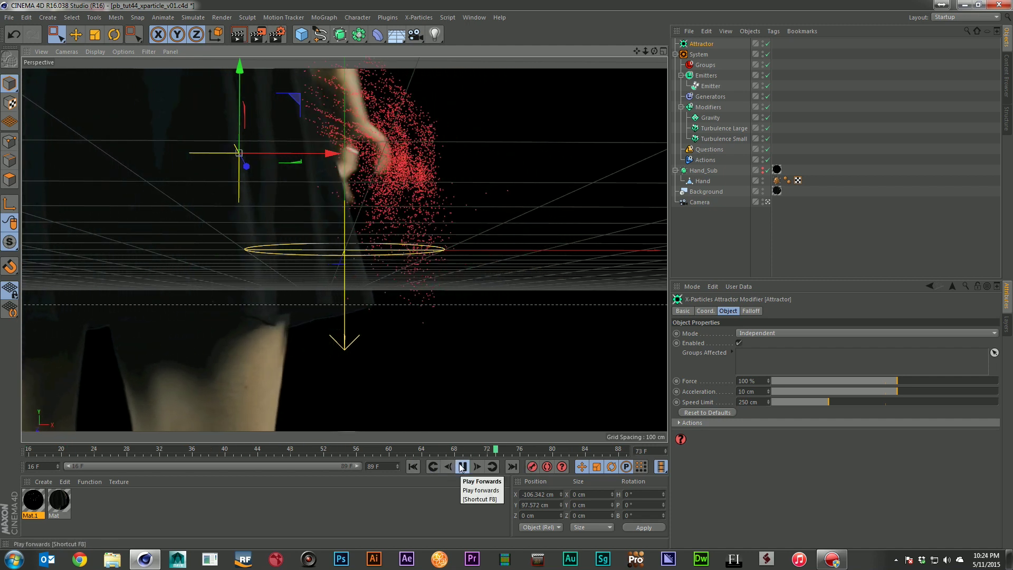
{"action": "left_click", "coordinate": [462, 467]}
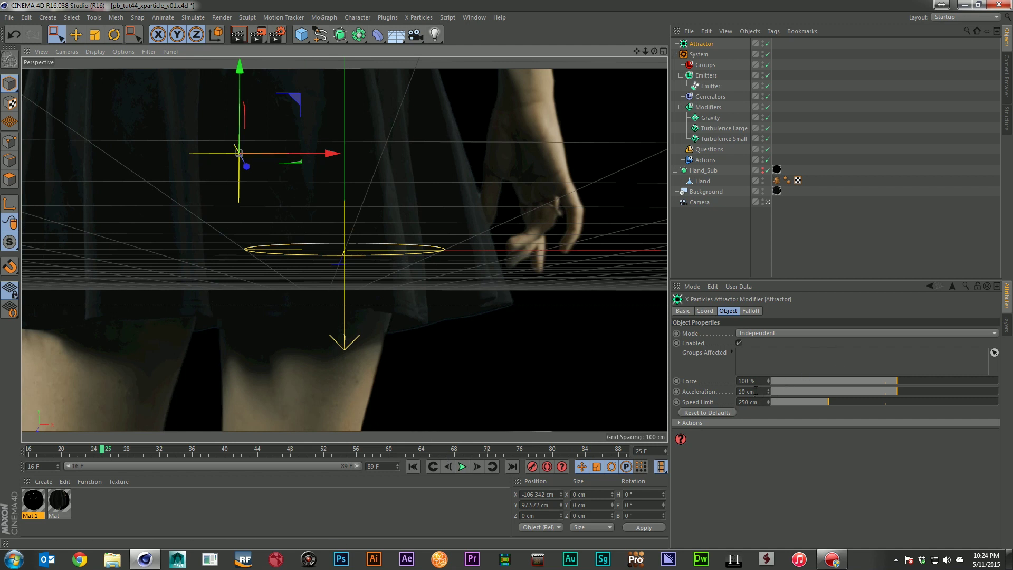
Set attractor Speed Limit 500 cm and Force 200%, preview, then delete the Attractor
{"action": "left_click", "coordinate": [759, 403]}
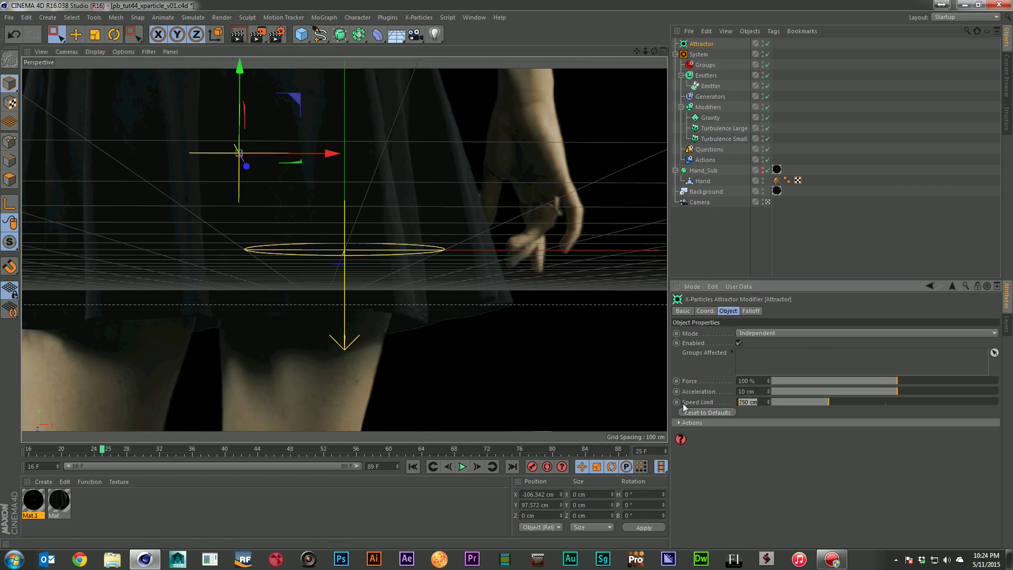
{"action": "type", "text": "500"}
{"action": "key", "text": "Return"}
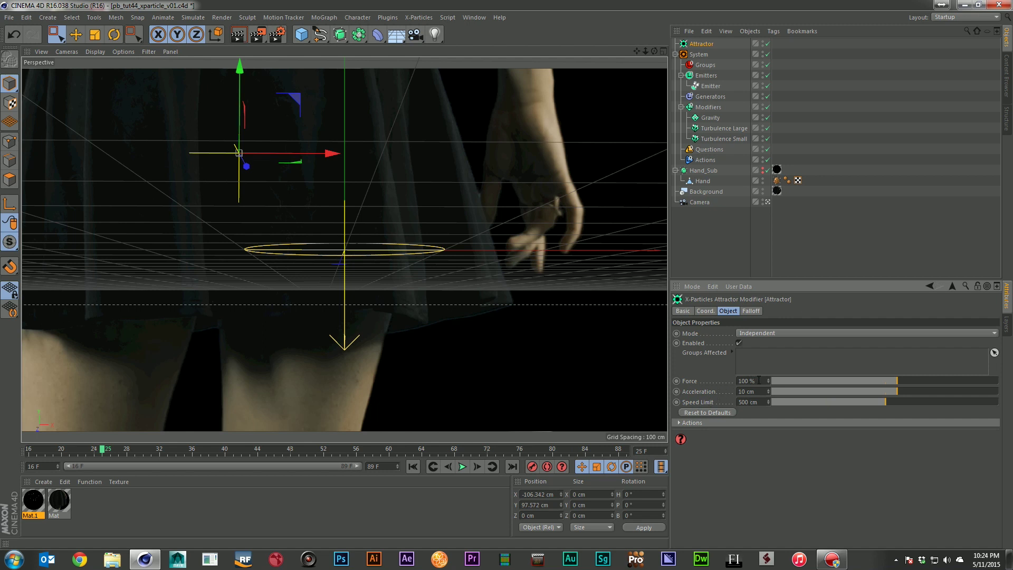
{"action": "left_click", "coordinate": [759, 380]}
{"action": "type", "text": "200"}
{"action": "key", "text": "Return"}
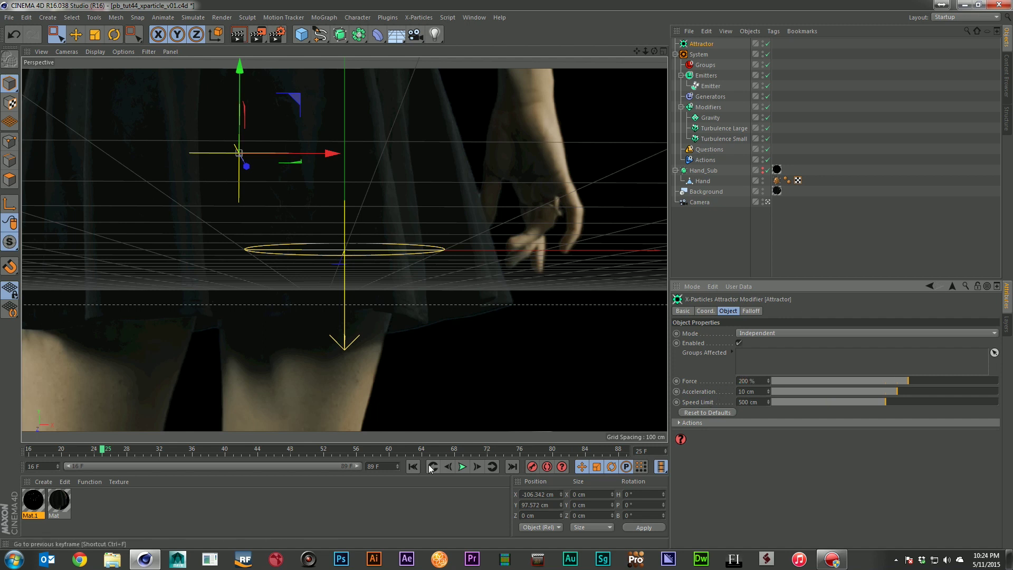
{"action": "left_click", "coordinate": [462, 467]}
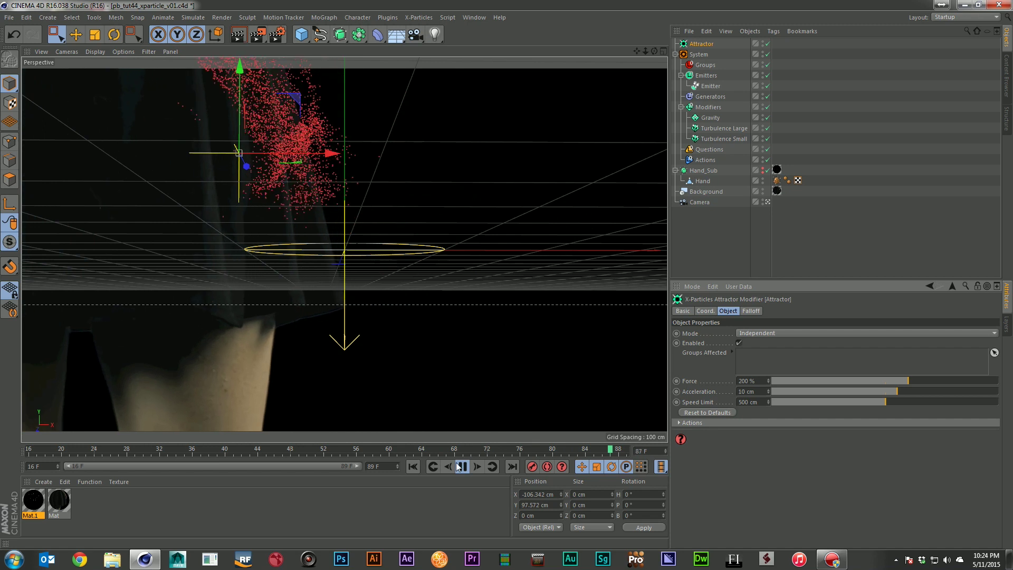
{"action": "left_click", "coordinate": [461, 466]}
{"action": "key", "text": "Delete"}
Add a Deflector beside the hand, make it taller and tilt it steeply
{"action": "left_click", "coordinate": [418, 18]}
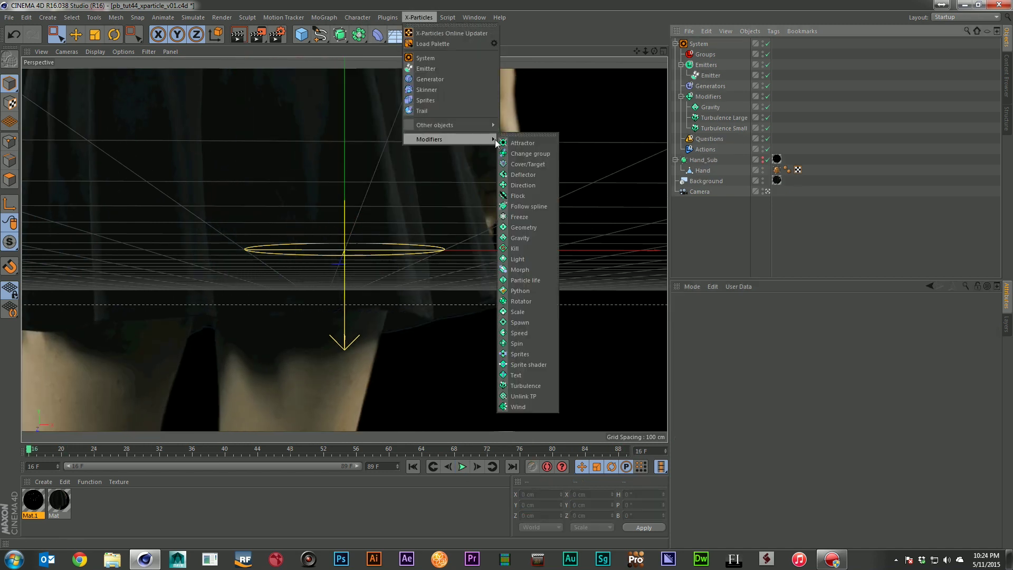
{"action": "left_click", "coordinate": [536, 176]}
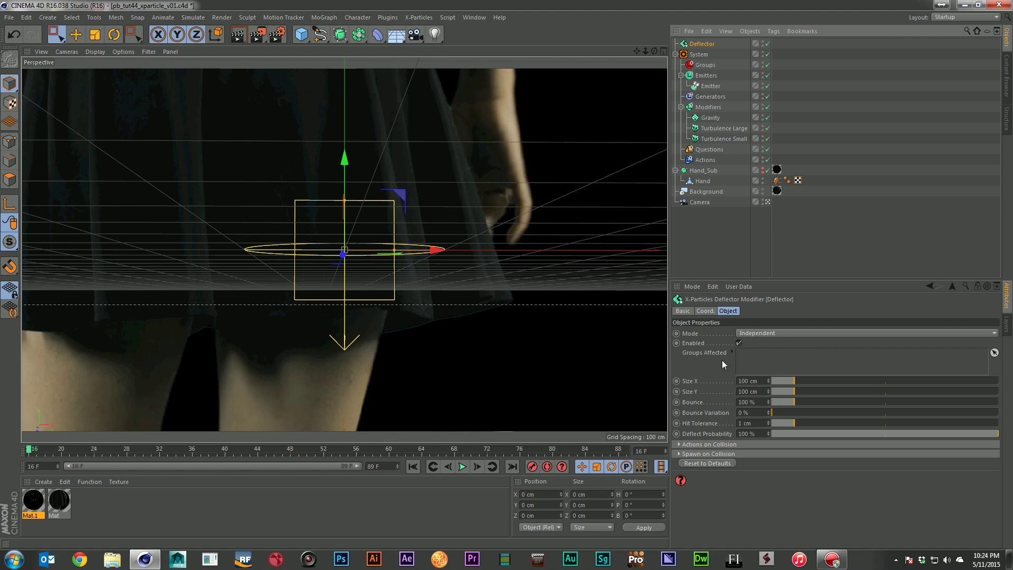
{"action": "left_click_drag", "start_coordinate": [434, 251], "coordinate": [639, 257]}
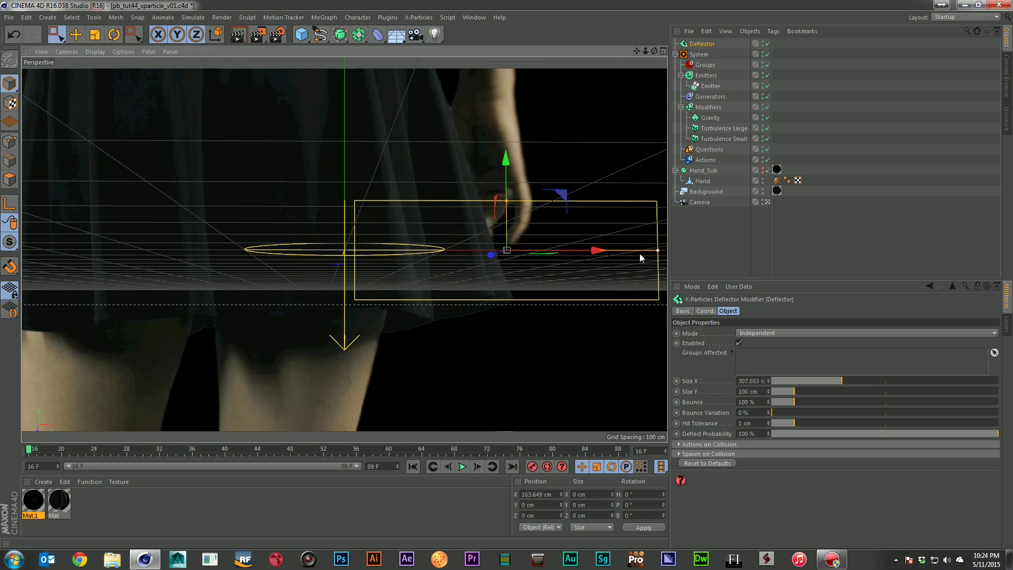
{"action": "left_click_drag", "start_coordinate": [505, 201], "coordinate": [504, 89]}
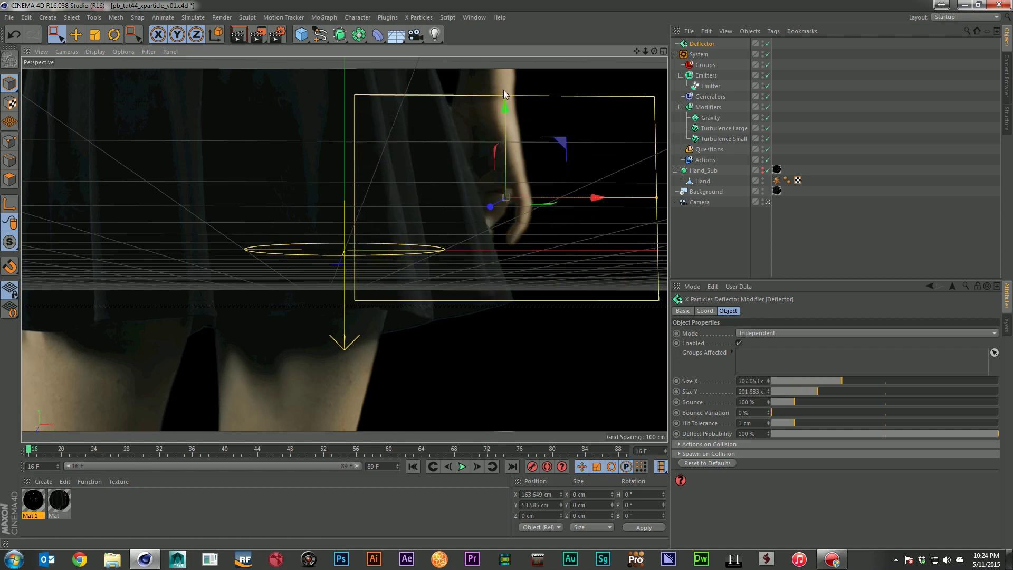
{"action": "key", "text": "r"}
{"action": "left_click_drag", "start_coordinate": [553, 227], "coordinate": [525, 188]}
{"action": "left_click_drag", "start_coordinate": [512, 221], "coordinate": [442, 145]}
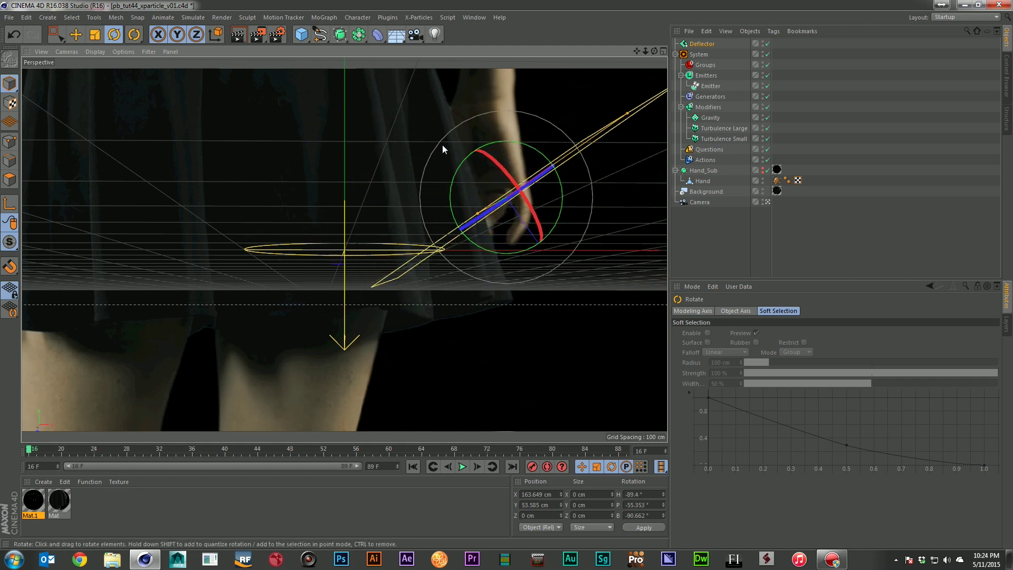
Preview particles bouncing off the deflector, then delete it and rewind to the start
{"action": "left_click", "coordinate": [462, 466]}
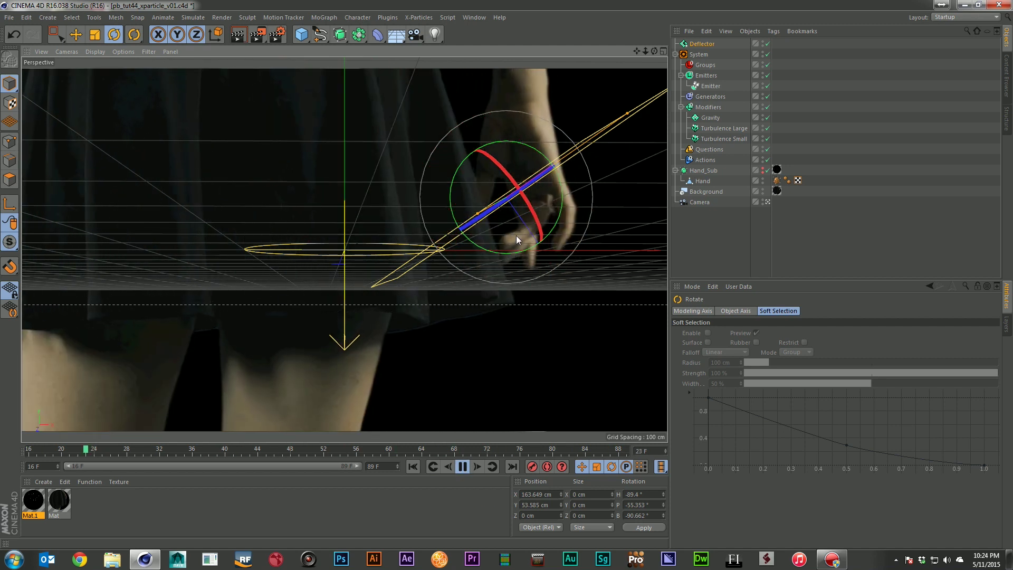
{"action": "left_click", "coordinate": [469, 467]}
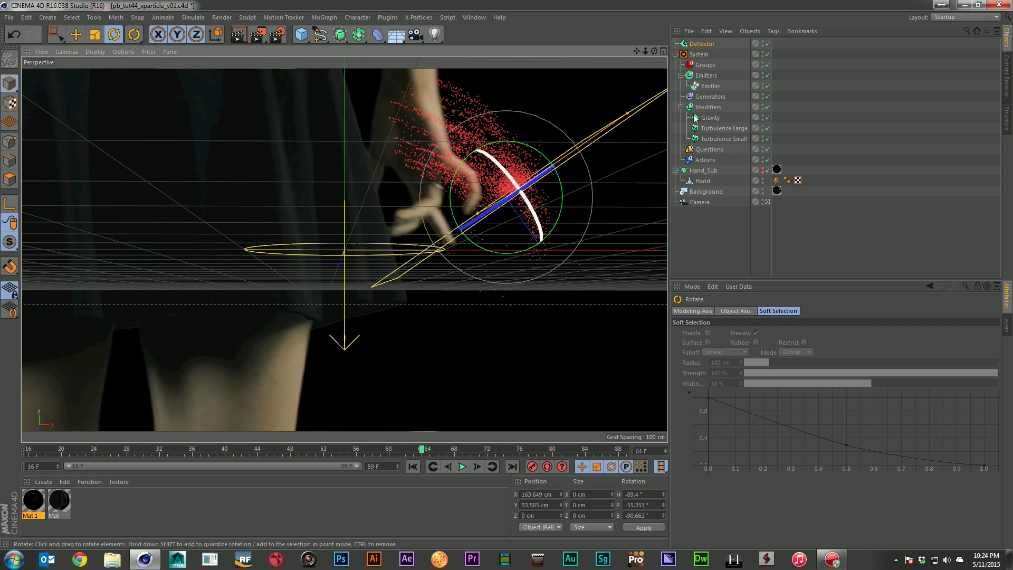
{"action": "left_click", "coordinate": [702, 44]}
{"action": "key", "text": "Delete"}
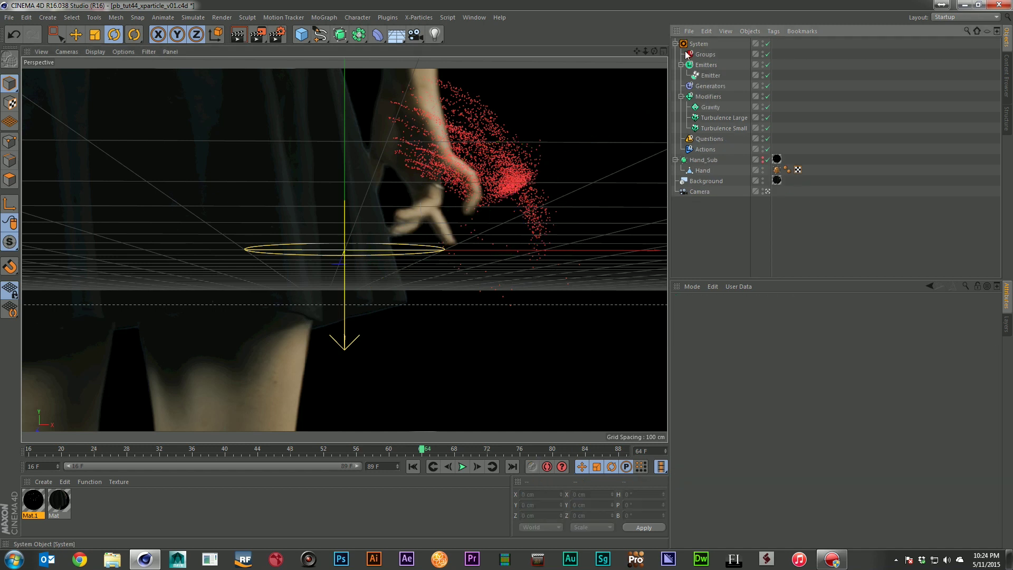
{"action": "left_click", "coordinate": [414, 467]}
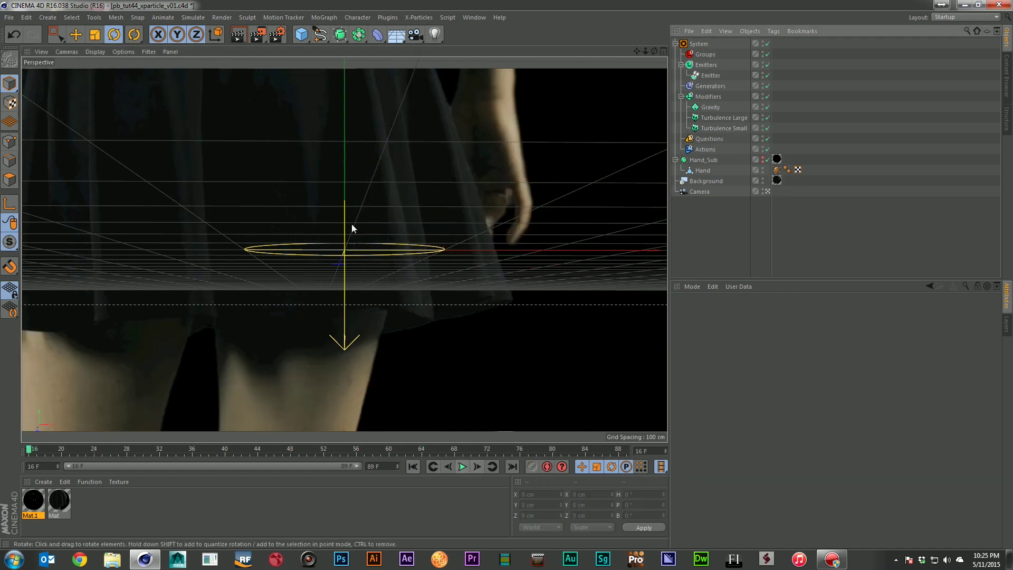
{"action": "left_click", "coordinate": [419, 18]}
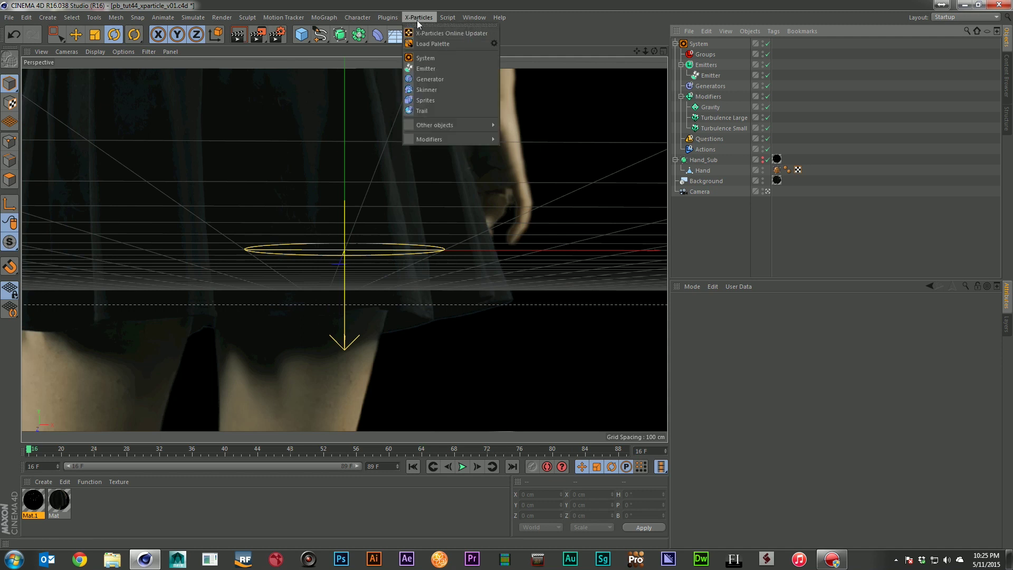
Add a Trail linked to the Emitter, preview the particle streaks, then delete the Trail
{"action": "left_click", "coordinate": [441, 111]}
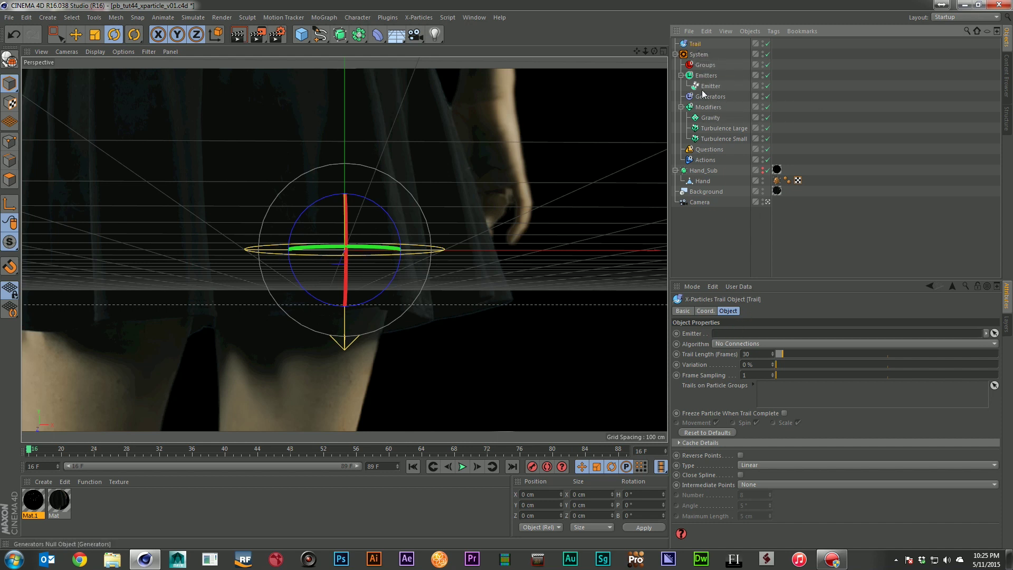
{"action": "left_click_drag", "start_coordinate": [705, 86], "coordinate": [728, 335]}
{"action": "left_click", "coordinate": [461, 467]}
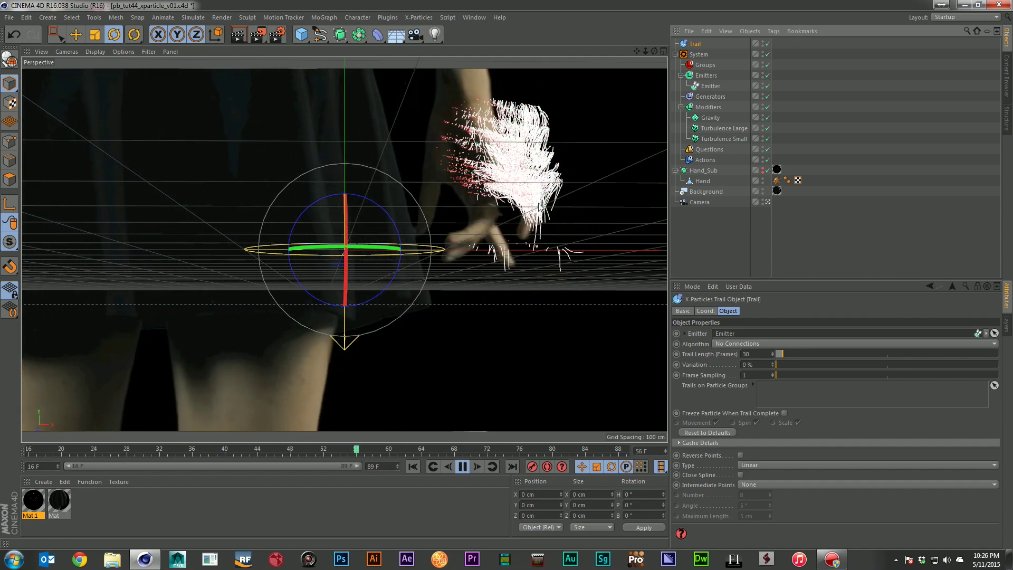
{"action": "left_click", "coordinate": [463, 464]}
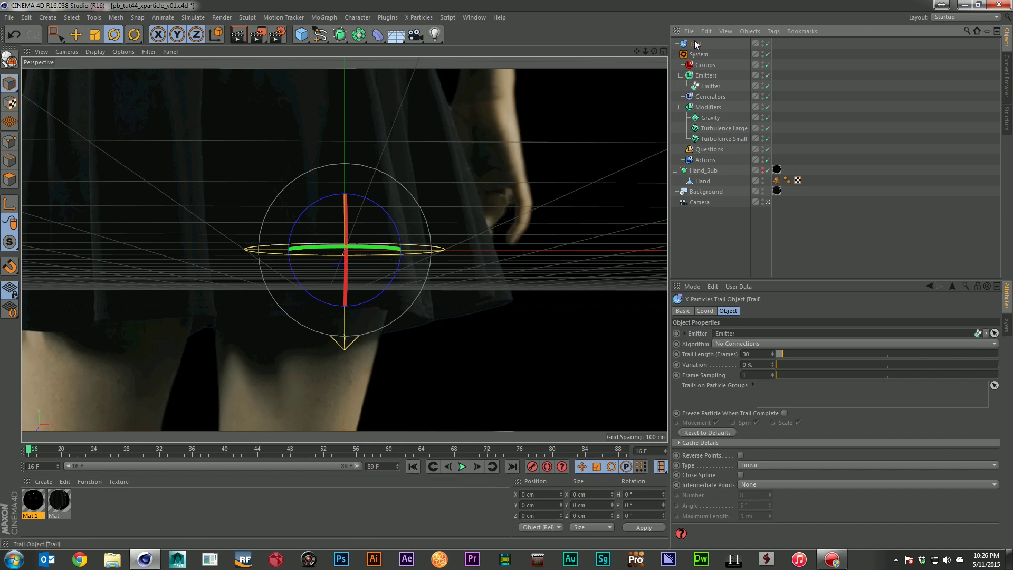
{"action": "key", "text": "Delete"}
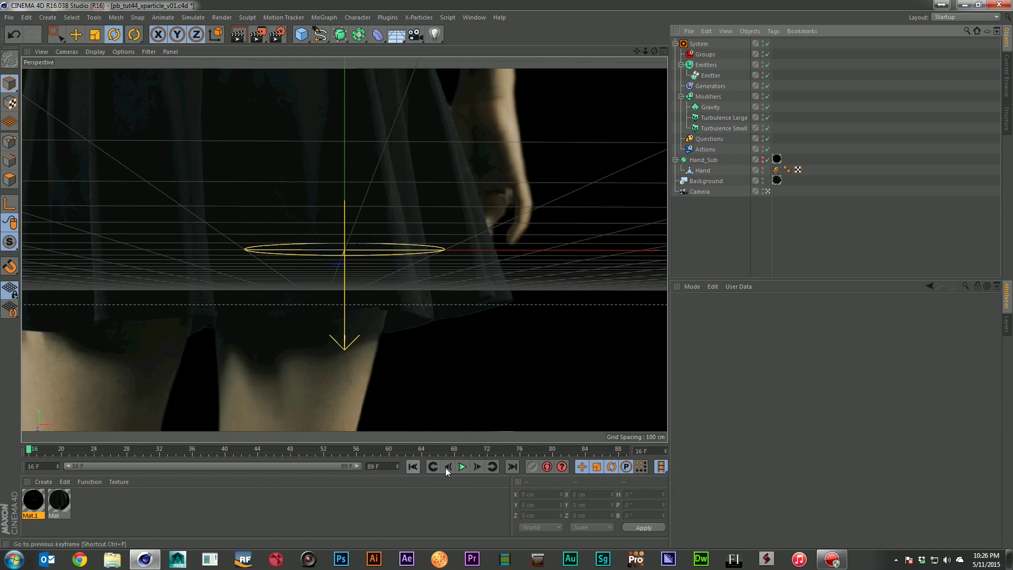
{"action": "left_click", "coordinate": [462, 467]}
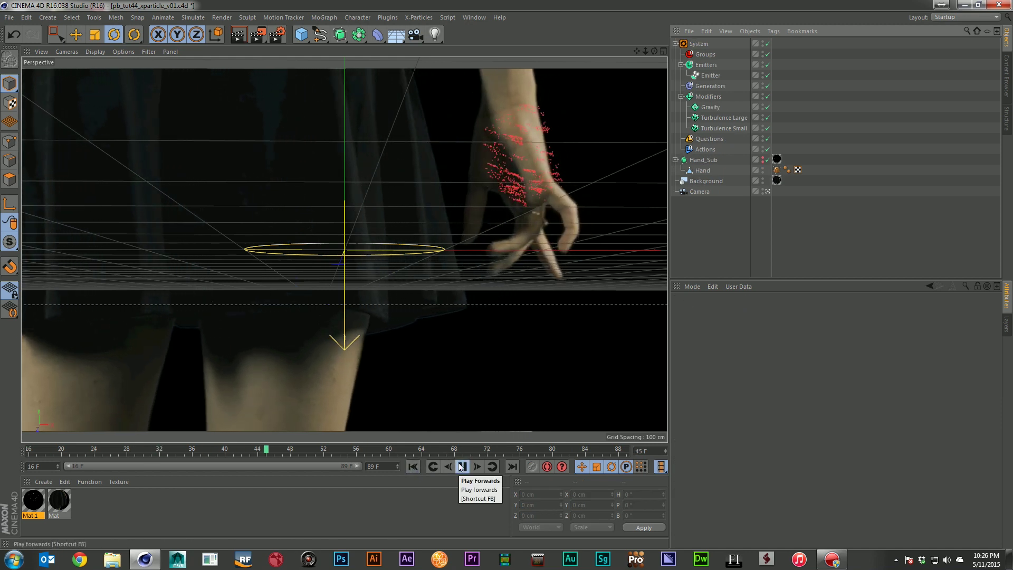
{"action": "left_click", "coordinate": [462, 467]}
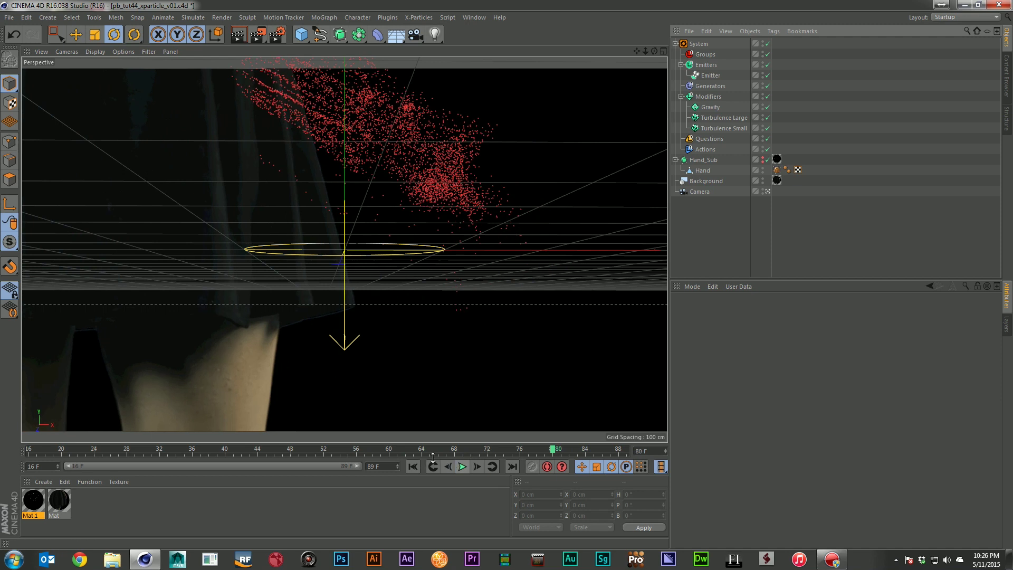
{"action": "left_click", "coordinate": [413, 467]}
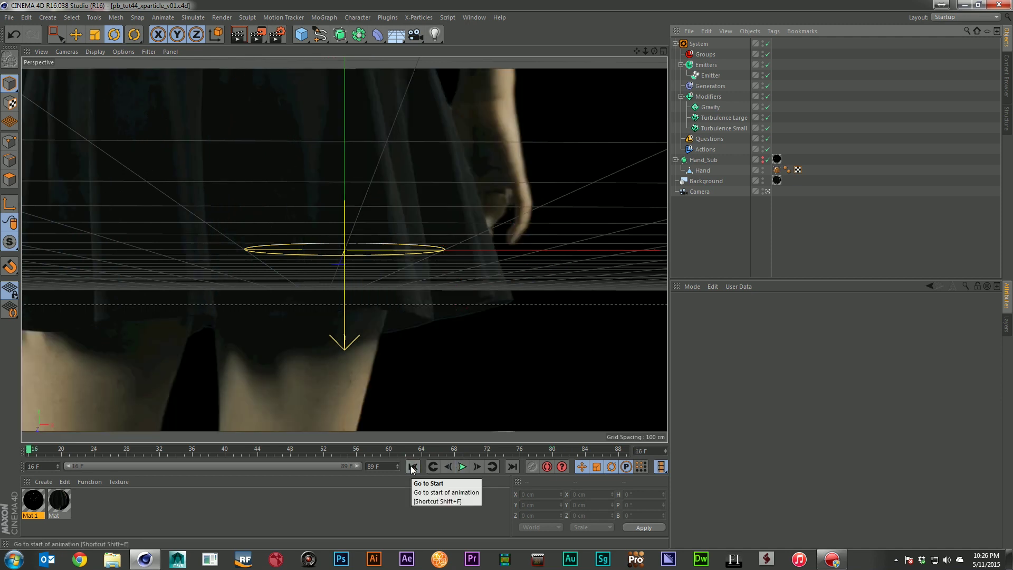